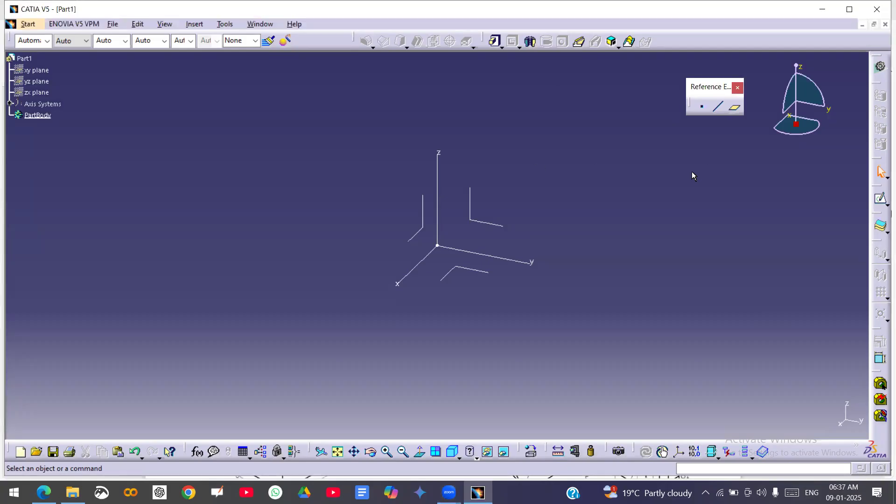
pyautogui.click(486, 223)
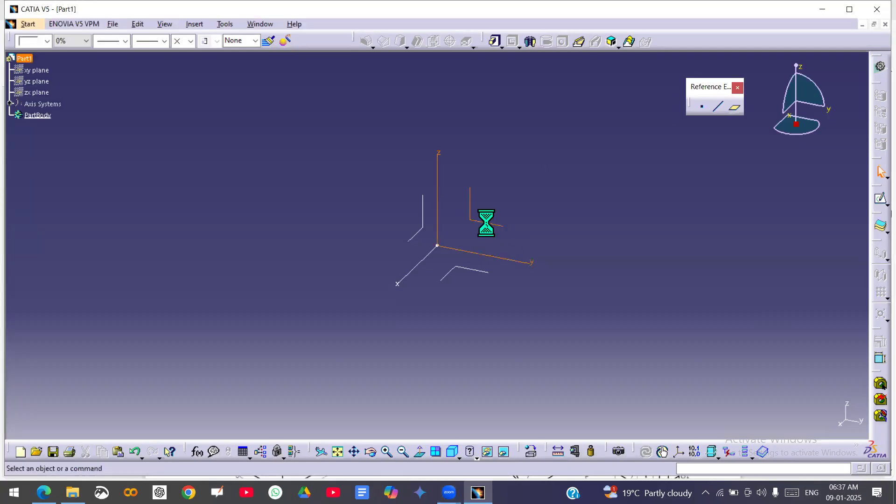
pyautogui.click(627, 254)
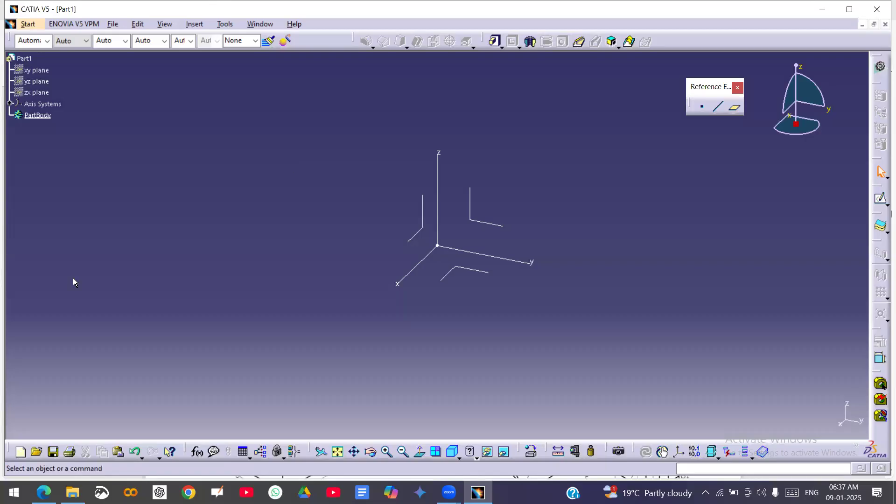
pyautogui.hotkey('ctrl', 'n')
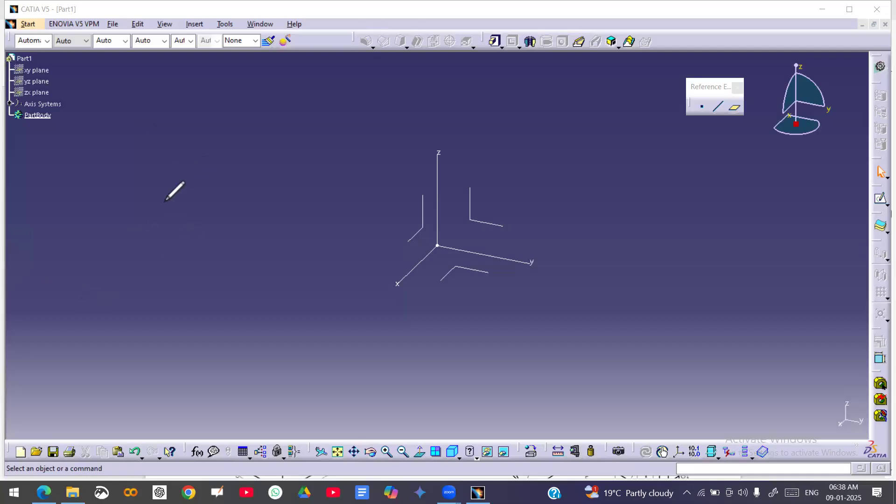
# Handwrite the expression 2×3+5/2(6.5−2.5) across the empty model view with the yellow annotation pen.
pyautogui.moveTo(155, 231)
pyautogui.mouseDown()
pyautogui.moveTo(194, 217)
pyautogui.moveTo(271, 242)
pyautogui.moveTo(261, 234)
pyautogui.moveTo(280, 235)
pyautogui.mouseUp()
pyautogui.moveTo(307, 204)
pyautogui.mouseDown()
pyautogui.moveTo(320, 229)
pyautogui.moveTo(330, 210)
pyautogui.moveTo(335, 222)
pyautogui.mouseUp()
pyautogui.moveTo(338, 197)
pyautogui.mouseDown()
pyautogui.moveTo(352, 188)
pyautogui.moveTo(369, 224)
pyautogui.mouseUp()
pyautogui.moveTo(383, 193); pyautogui.dragTo(406, 205)
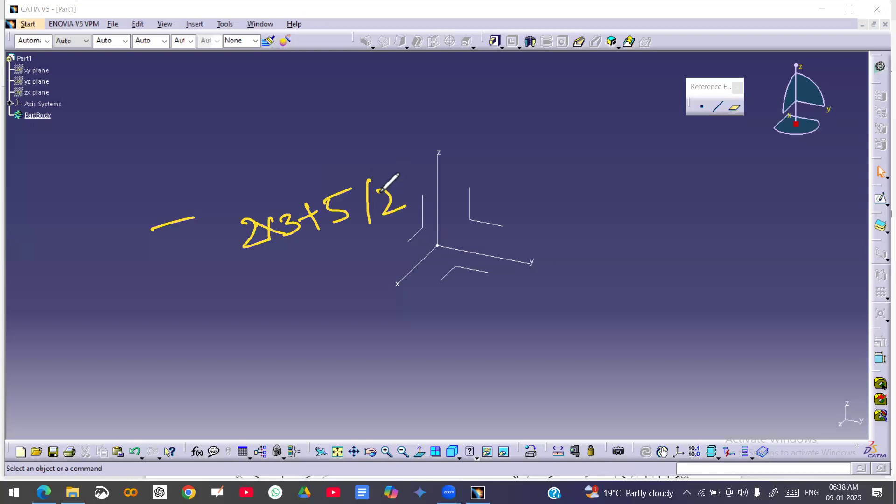
pyautogui.moveTo(400, 159); pyautogui.dragTo(435, 208)
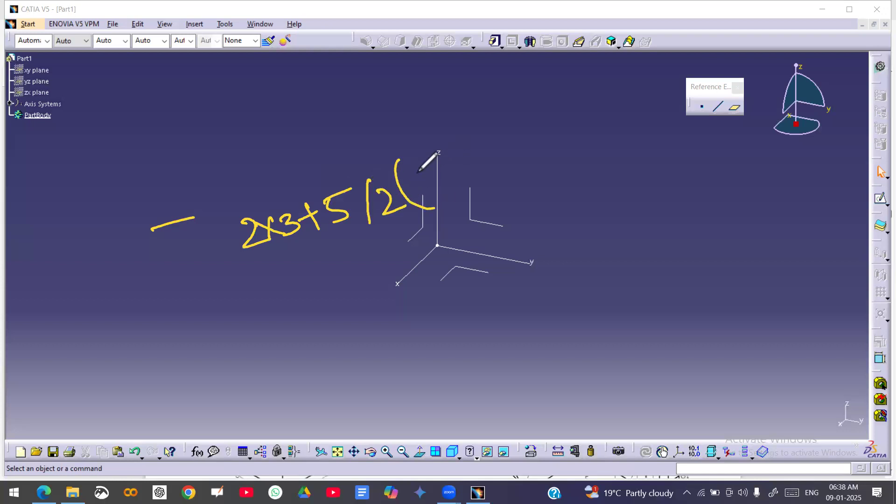
pyautogui.moveTo(416, 166); pyautogui.dragTo(430, 176)
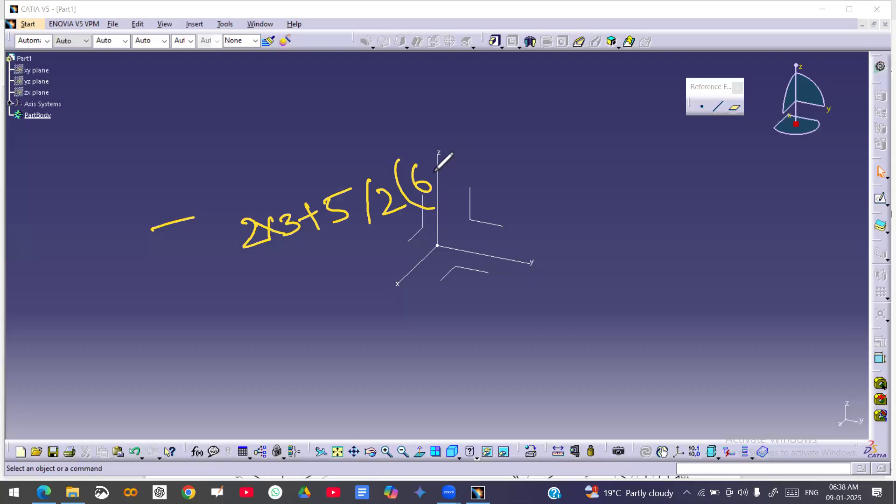
pyautogui.click(437, 183)
pyautogui.moveTo(442, 164); pyautogui.dragTo(442, 185)
pyautogui.moveTo(459, 160)
pyautogui.mouseDown()
pyautogui.moveTo(441, 164)
pyautogui.moveTo(462, 151)
pyautogui.moveTo(505, 164)
pyautogui.moveTo(548, 148)
pyautogui.moveTo(535, 156)
pyautogui.mouseUp()
pyautogui.click(524, 149)
pyautogui.moveTo(530, 136)
pyautogui.mouseDown()
pyautogui.moveTo(547, 128)
pyautogui.moveTo(565, 165)
pyautogui.mouseUp()
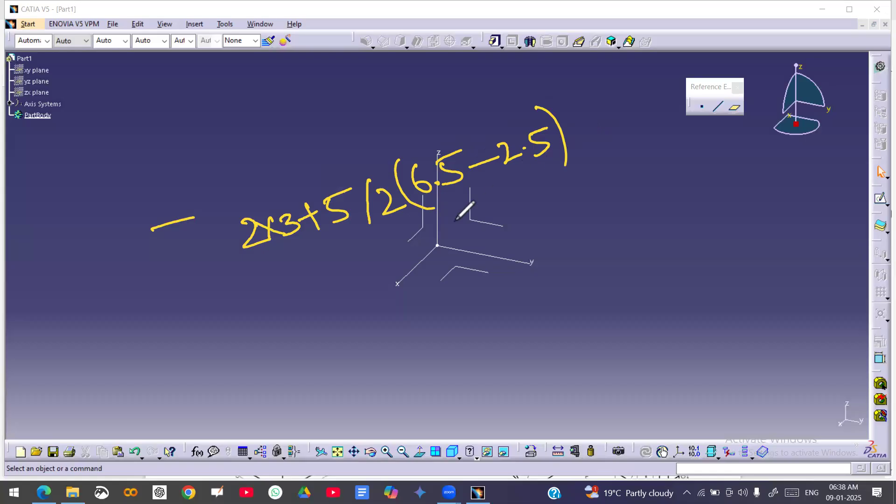
# Draw a fraction bar with the denominator 2 under the expression and erase the stray dash before it.
pyautogui.moveTo(234, 293); pyautogui.dragTo(558, 167)
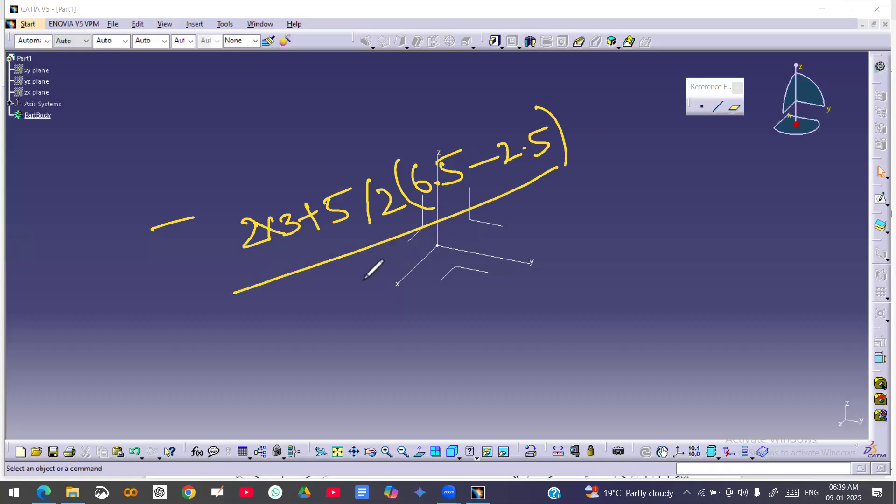
pyautogui.moveTo(356, 275); pyautogui.dragTo(407, 284)
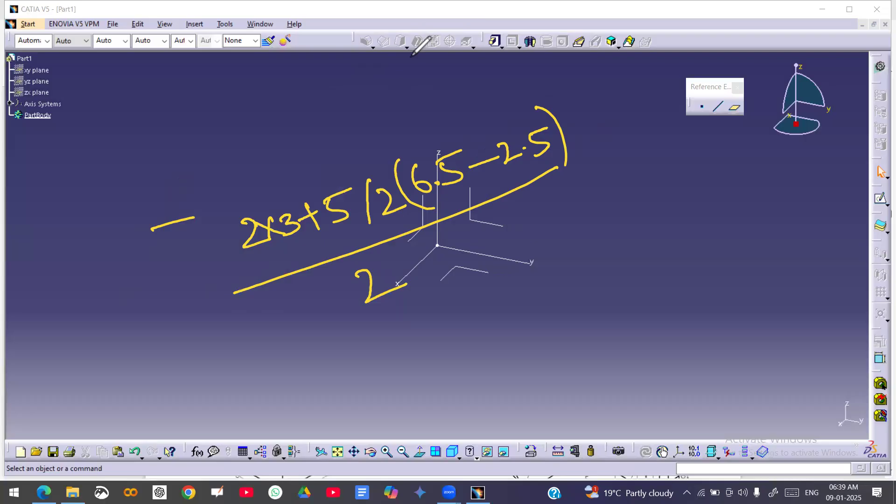
pyautogui.moveTo(180, 230); pyautogui.dragTo(169, 220)
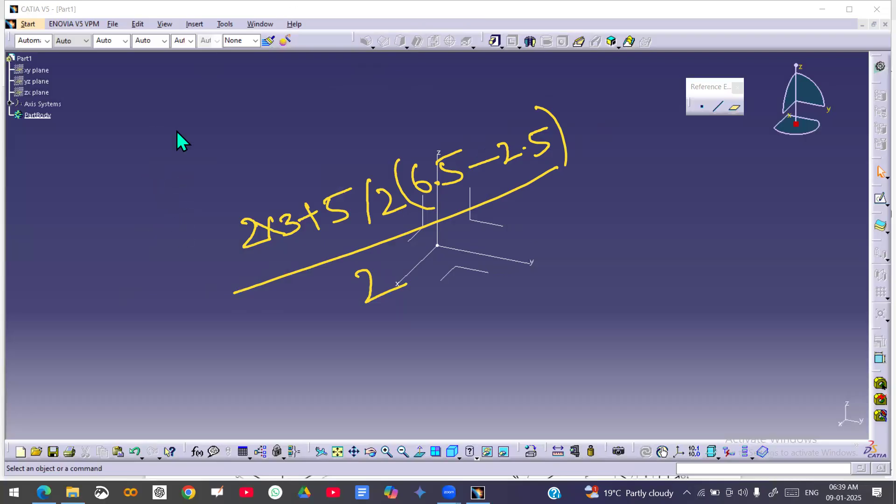
# Add an equals sign below the fraction and circle the terms 2×3 and 5/2(6.5−2.5), labelled 1 and 2.
pyautogui.moveTo(218, 399); pyautogui.dragTo(246, 387)
pyautogui.moveTo(222, 412); pyautogui.dragTo(257, 396)
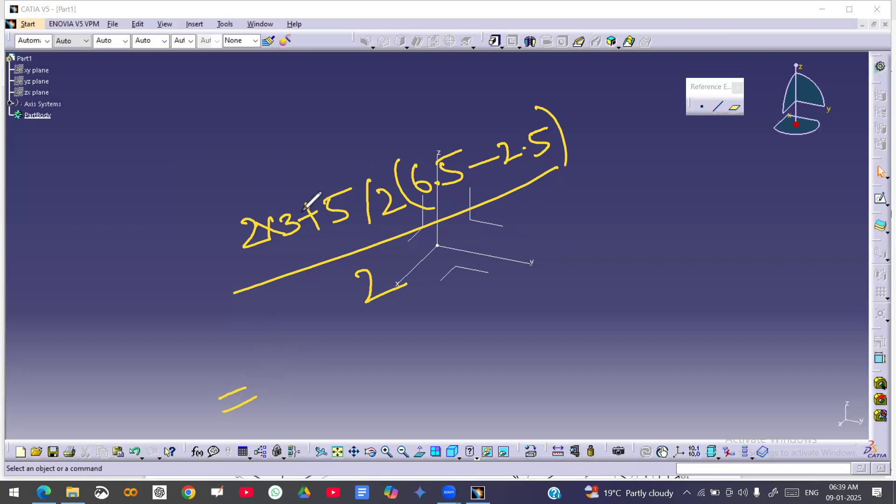
pyautogui.moveTo(285, 199)
pyautogui.mouseDown()
pyautogui.moveTo(273, 268)
pyautogui.moveTo(302, 219)
pyautogui.mouseUp()
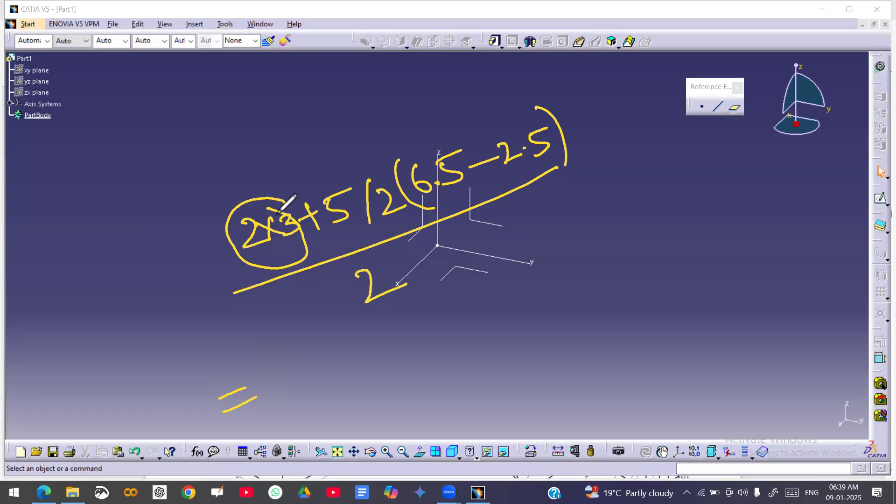
pyautogui.moveTo(208, 168); pyautogui.dragTo(220, 183)
pyautogui.moveTo(328, 197); pyautogui.dragTo(361, 135)
pyautogui.moveTo(328, 198)
pyautogui.mouseDown()
pyautogui.moveTo(481, 196)
pyautogui.moveTo(464, 99)
pyautogui.mouseUp()
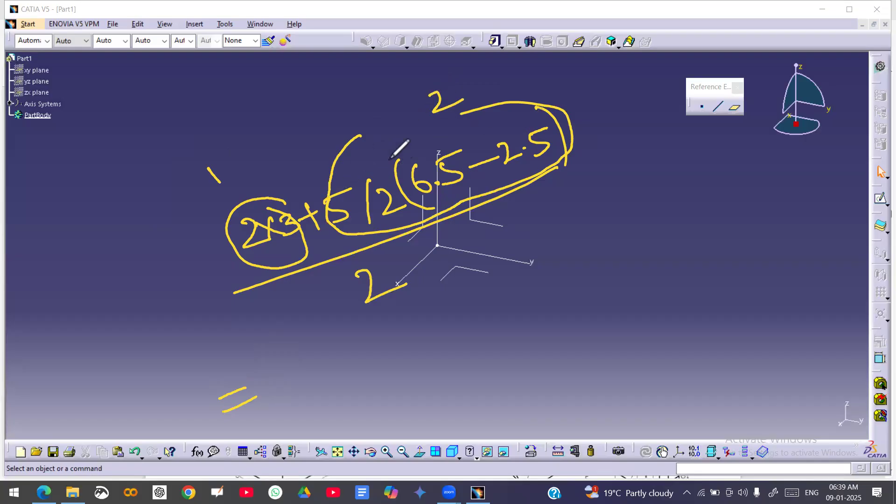
# Handwrite the simplified fraction 6+2.5(4) over 2 after the equals sign.
pyautogui.moveTo(281, 346)
pyautogui.mouseDown()
pyautogui.moveTo(287, 367)
pyautogui.moveTo(332, 328)
pyautogui.mouseUp()
pyautogui.moveTo(314, 330)
pyautogui.mouseDown()
pyautogui.moveTo(324, 350)
pyautogui.moveTo(363, 343)
pyautogui.mouseUp()
pyautogui.click(364, 323)
pyautogui.moveTo(376, 305); pyautogui.dragTo(380, 334)
pyautogui.moveTo(414, 289); pyautogui.dragTo(455, 320)
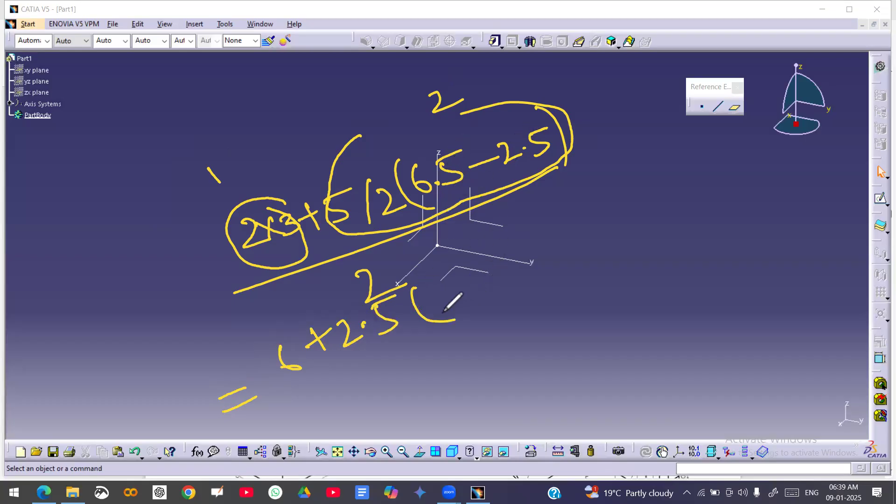
pyautogui.moveTo(430, 286); pyautogui.dragTo(449, 321)
pyautogui.moveTo(446, 271); pyautogui.dragTo(469, 324)
pyautogui.moveTo(288, 415); pyautogui.dragTo(492, 325)
pyautogui.moveTo(383, 397); pyautogui.dragTo(433, 397)
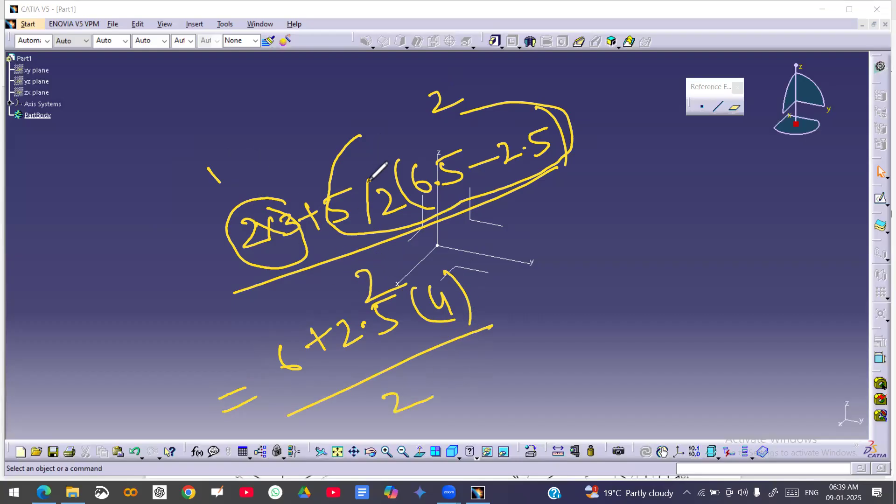
# Circle the labels 1 and 2 and draw pointer strokes from the first denominator and the closing bracket.
pyautogui.moveTo(213, 158); pyautogui.dragTo(223, 173)
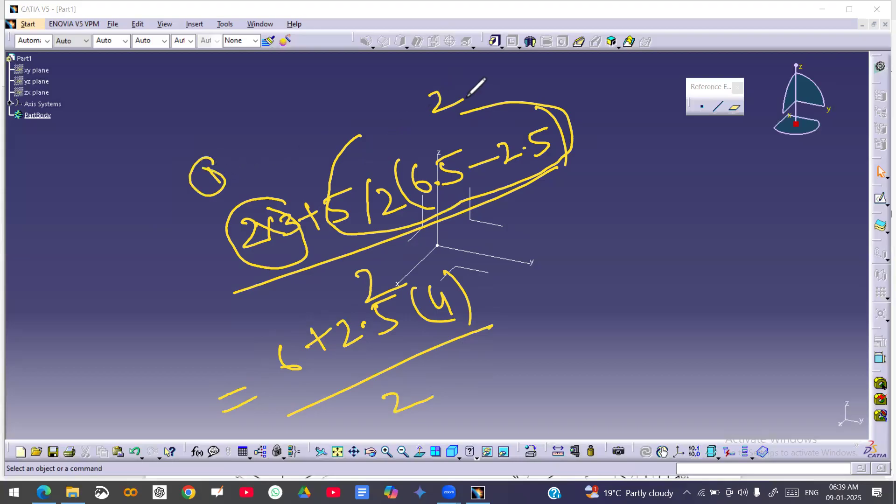
pyautogui.moveTo(415, 110); pyautogui.dragTo(452, 87)
pyautogui.moveTo(367, 279)
pyautogui.mouseDown()
pyautogui.moveTo(422, 267)
pyautogui.moveTo(397, 294)
pyautogui.mouseUp()
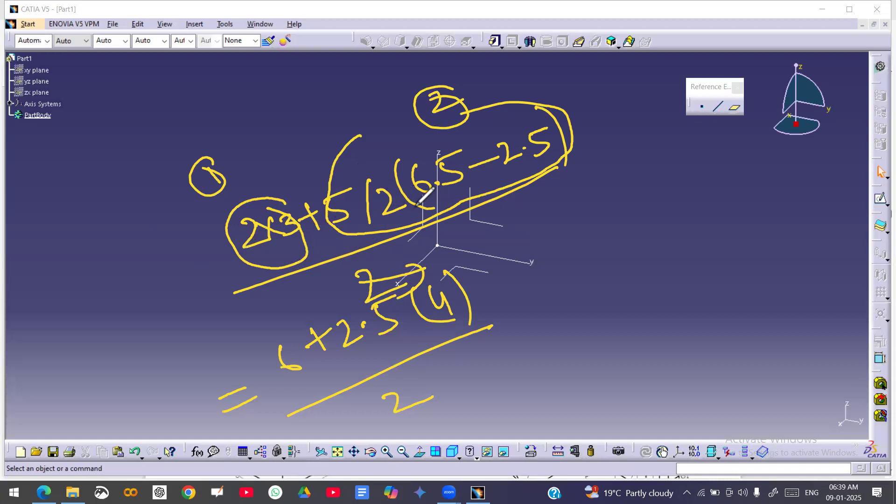
pyautogui.moveTo(565, 160); pyautogui.dragTo(626, 177)
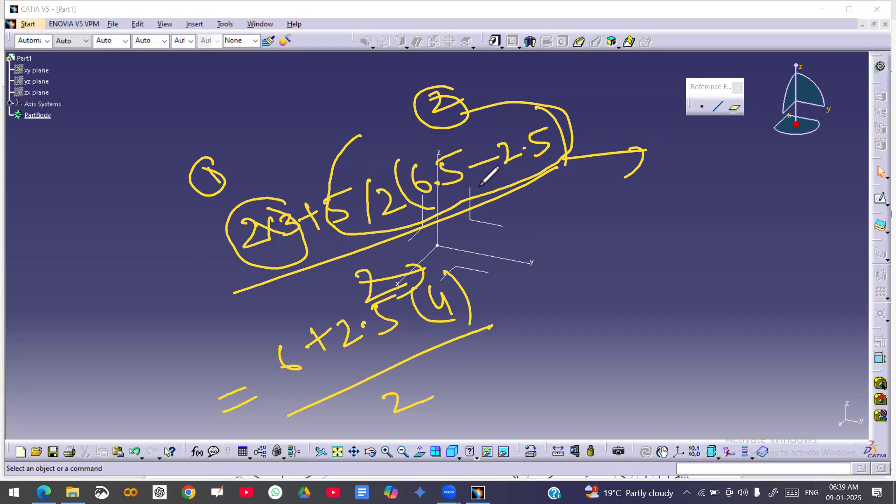
# Handwrite the value 2.5 beside the fraction.
pyautogui.moveTo(566, 223); pyautogui.dragTo(603, 250)
pyautogui.moveTo(578, 249)
pyautogui.mouseDown()
pyautogui.moveTo(649, 243)
pyautogui.moveTo(657, 207)
pyautogui.mouseUp()
pyautogui.click(619, 231)
# Handwrite the underlined word Complex above the expression and clear all annotations from the model view.
pyautogui.moveTo(202, 109)
pyautogui.mouseDown()
pyautogui.moveTo(232, 127)
pyautogui.moveTo(262, 109)
pyautogui.moveTo(279, 126)
pyautogui.mouseUp()
pyautogui.moveTo(262, 107)
pyautogui.mouseDown()
pyautogui.moveTo(293, 84)
pyautogui.moveTo(310, 98)
pyautogui.mouseUp()
pyautogui.moveTo(214, 162); pyautogui.dragTo(371, 99)
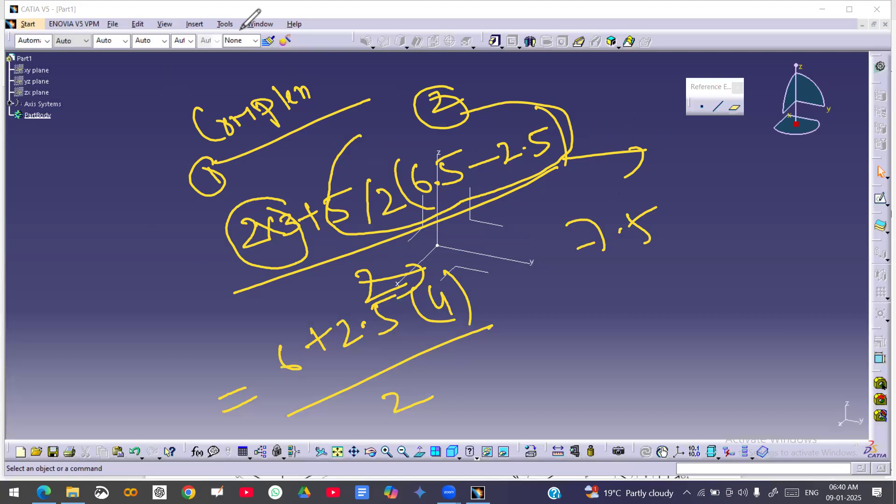
pyautogui.click(412, 56)
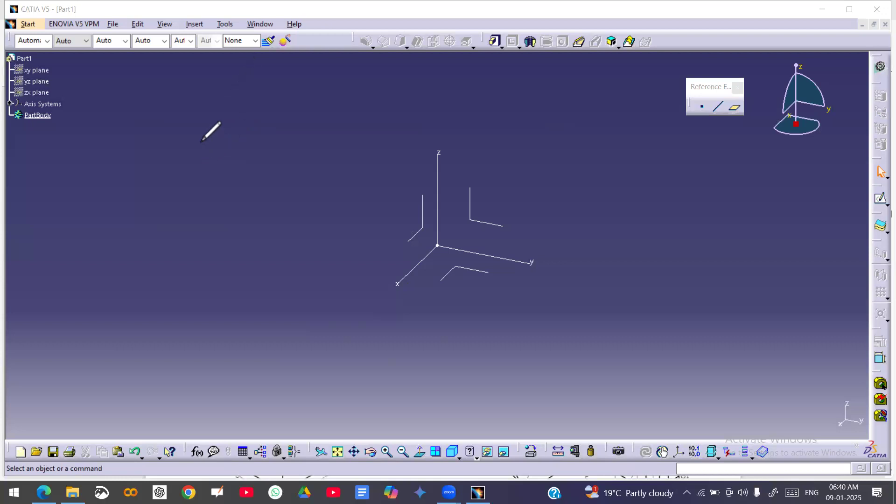
# Handwrite the underlined heading Complex on the cleared view with the word Boolean beneath it.
pyautogui.moveTo(214, 122)
pyautogui.mouseDown()
pyautogui.moveTo(239, 136)
pyautogui.moveTo(272, 116)
pyautogui.moveTo(314, 120)
pyautogui.mouseUp()
pyautogui.moveTo(228, 184); pyautogui.dragTo(347, 133)
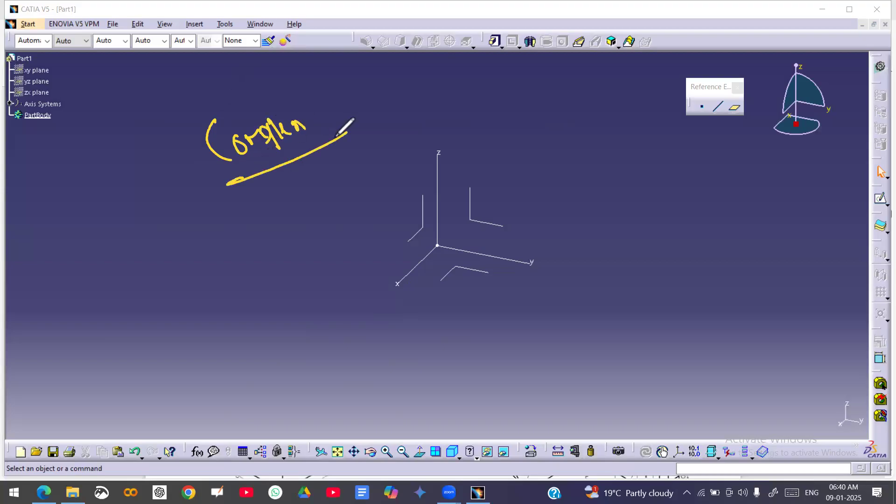
pyautogui.moveTo(250, 199)
pyautogui.mouseDown()
pyautogui.moveTo(254, 227)
pyautogui.moveTo(268, 210)
pyautogui.moveTo(257, 222)
pyautogui.mouseUp()
pyautogui.moveTo(270, 202); pyautogui.dragTo(280, 208)
pyautogui.moveTo(272, 187)
pyautogui.mouseDown()
pyautogui.moveTo(295, 202)
pyautogui.moveTo(326, 189)
pyautogui.mouseUp()
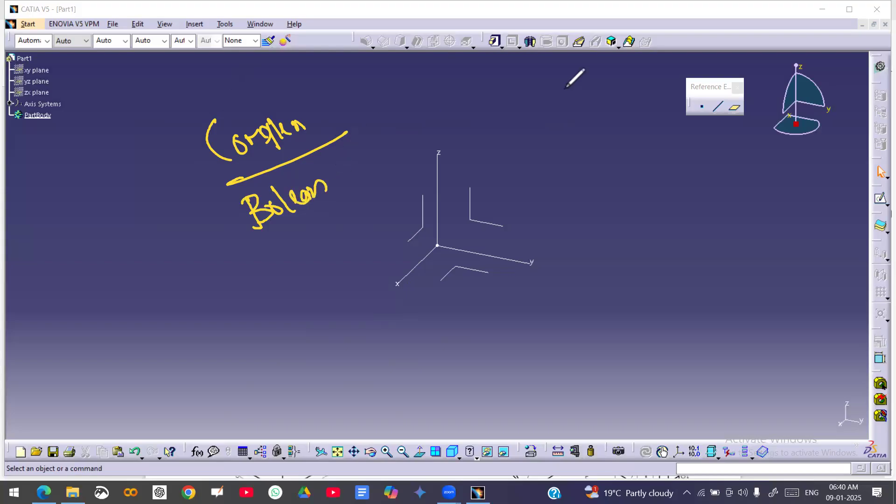
# Sketch freehand overlapping shapes around the plane axes: a rectangle, three elongated loops and a tilted second rectangle.
pyautogui.moveTo(495, 226)
pyautogui.mouseDown()
pyautogui.moveTo(487, 164)
pyautogui.moveTo(579, 140)
pyautogui.moveTo(470, 230)
pyautogui.mouseUp()
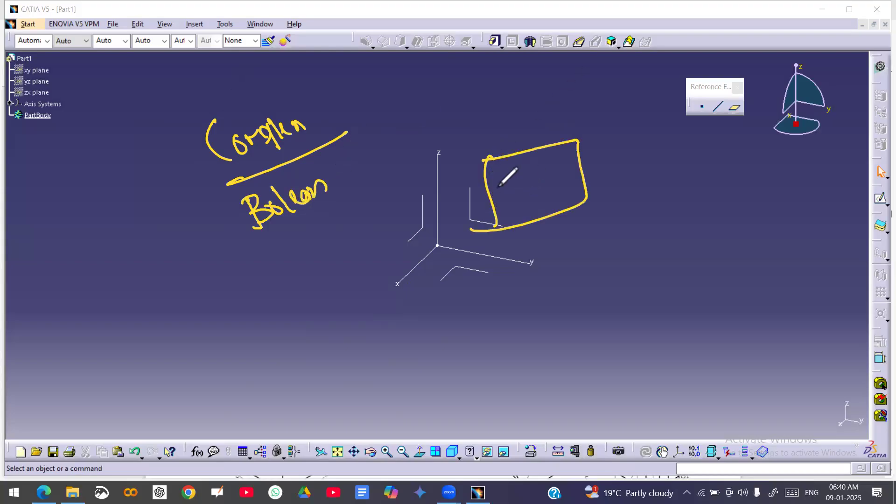
pyautogui.moveTo(482, 184); pyautogui.dragTo(501, 200)
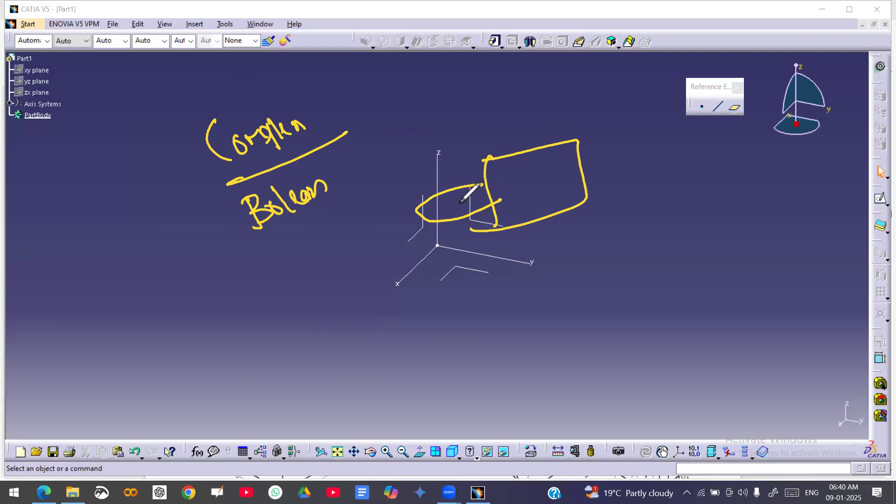
pyautogui.moveTo(441, 164)
pyautogui.mouseDown()
pyautogui.moveTo(455, 253)
pyautogui.moveTo(423, 164)
pyautogui.mouseUp()
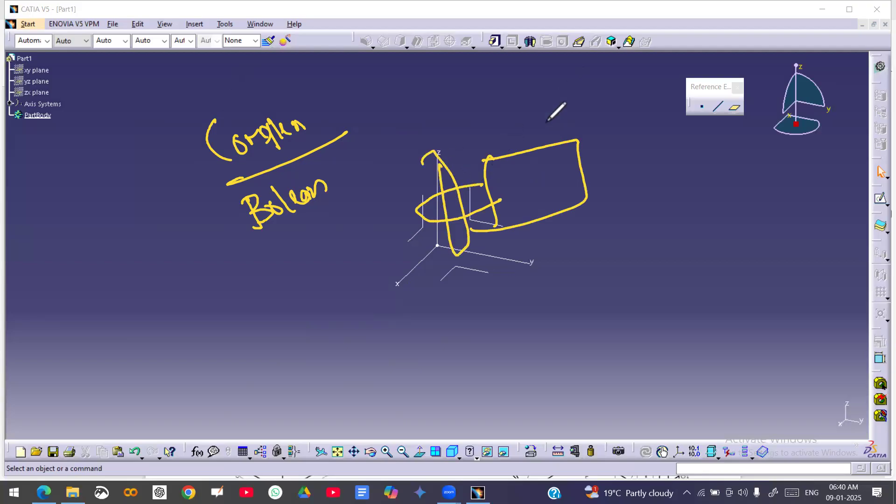
pyautogui.moveTo(516, 172)
pyautogui.mouseDown()
pyautogui.moveTo(541, 255)
pyautogui.moveTo(519, 161)
pyautogui.mouseUp()
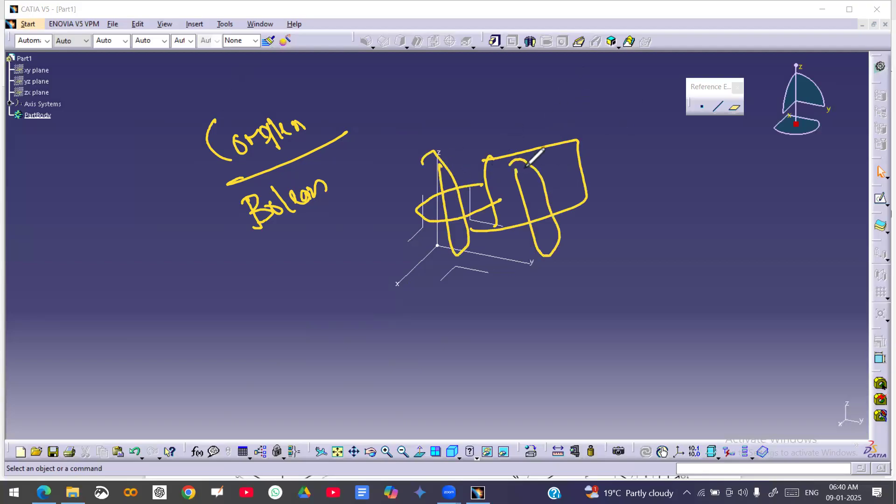
pyautogui.moveTo(574, 178); pyautogui.dragTo(658, 150)
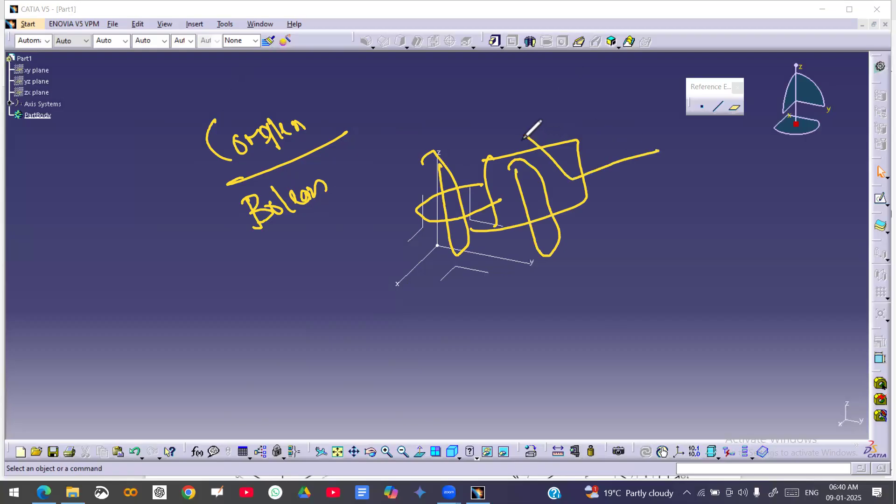
pyautogui.moveTo(525, 136); pyautogui.dragTo(657, 155)
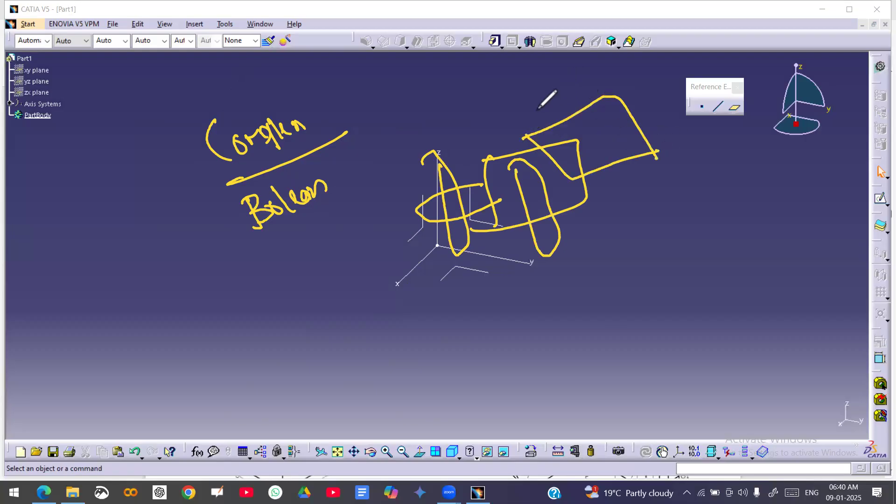
# Underline the word Boolean and mark parts of the sketched shapes with circled numbers 1, 2 and 3.
pyautogui.moveTo(259, 254); pyautogui.dragTo(406, 184)
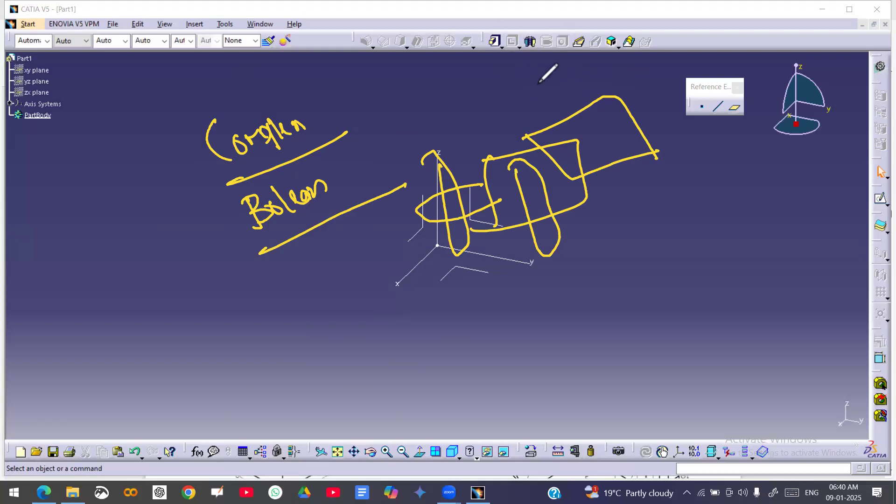
pyautogui.moveTo(561, 88); pyautogui.dragTo(565, 103)
pyautogui.moveTo(547, 75)
pyautogui.mouseDown()
pyautogui.moveTo(545, 100)
pyautogui.moveTo(581, 110)
pyautogui.mouseUp()
pyautogui.moveTo(490, 177)
pyautogui.mouseDown()
pyautogui.moveTo(502, 192)
pyautogui.moveTo(480, 163)
pyautogui.mouseUp()
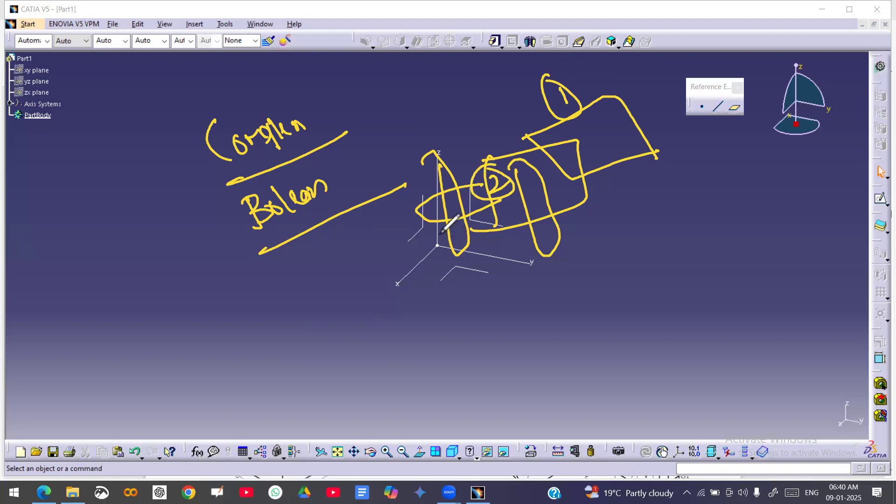
pyautogui.moveTo(428, 223)
pyautogui.mouseDown()
pyautogui.moveTo(419, 273)
pyautogui.moveTo(435, 294)
pyautogui.moveTo(420, 276)
pyautogui.mouseUp()
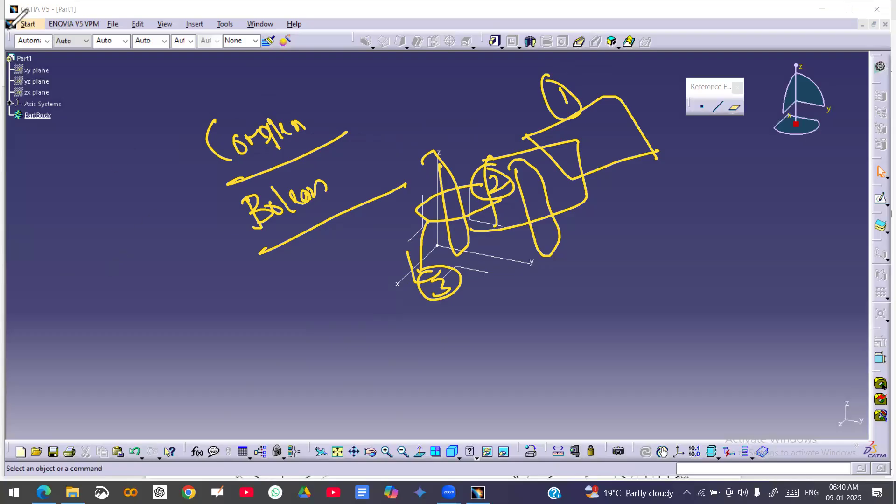
# Draw a column of operation symbols beside the headings, starting with plus and minus signs.
pyautogui.moveTo(78, 177); pyautogui.dragTo(87, 203)
pyautogui.moveTo(67, 198); pyautogui.dragTo(101, 182)
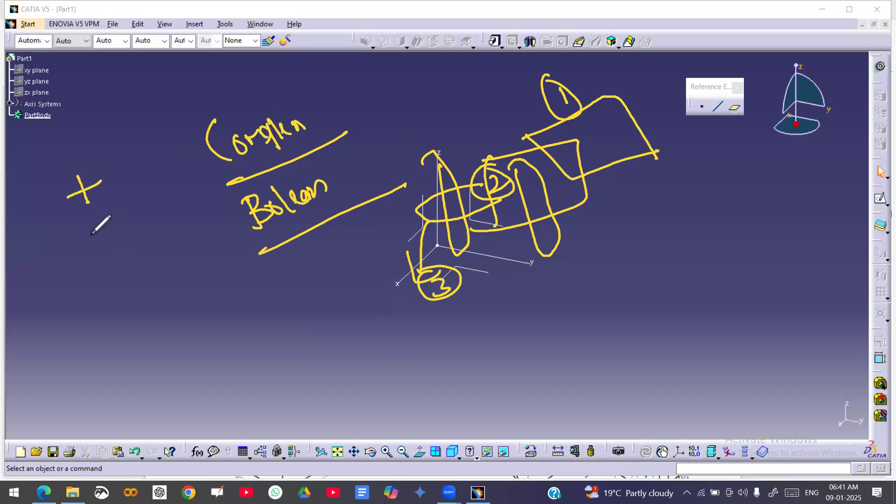
pyautogui.moveTo(80, 237); pyautogui.dragTo(116, 224)
pyautogui.moveTo(82, 267)
pyautogui.mouseDown()
pyautogui.moveTo(124, 279)
pyautogui.moveTo(94, 299)
pyautogui.moveTo(112, 354)
pyautogui.mouseUp()
pyautogui.click(121, 298)
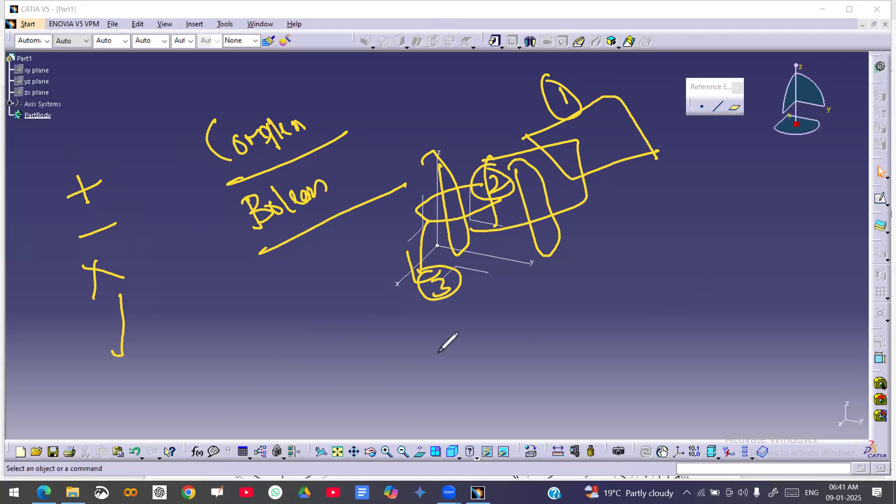
# Handwrite "add 1 & 2 ⇒" in white above the heading Complex and underline the circled numbers.
pyautogui.moveTo(181, 105)
pyautogui.mouseDown()
pyautogui.moveTo(196, 121)
pyautogui.moveTo(219, 84)
pyautogui.moveTo(233, 102)
pyautogui.moveTo(283, 104)
pyautogui.moveTo(286, 82)
pyautogui.moveTo(301, 121)
pyautogui.mouseUp()
pyautogui.moveTo(317, 86); pyautogui.dragTo(337, 93)
pyautogui.moveTo(318, 75)
pyautogui.mouseDown()
pyautogui.moveTo(396, 77)
pyautogui.moveTo(405, 88)
pyautogui.mouseUp()
pyautogui.moveTo(388, 68)
pyautogui.mouseDown()
pyautogui.moveTo(395, 67)
pyautogui.moveTo(410, 110)
pyautogui.mouseUp()
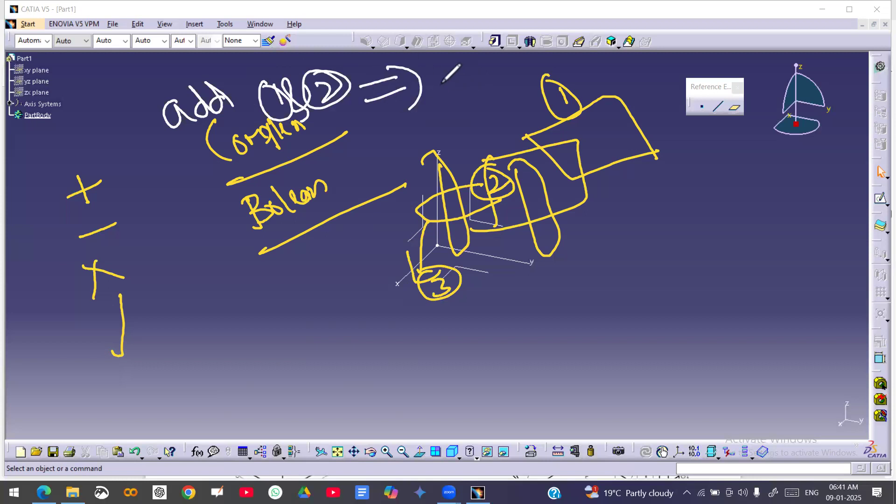
pyautogui.moveTo(351, 108); pyautogui.dragTo(265, 137)
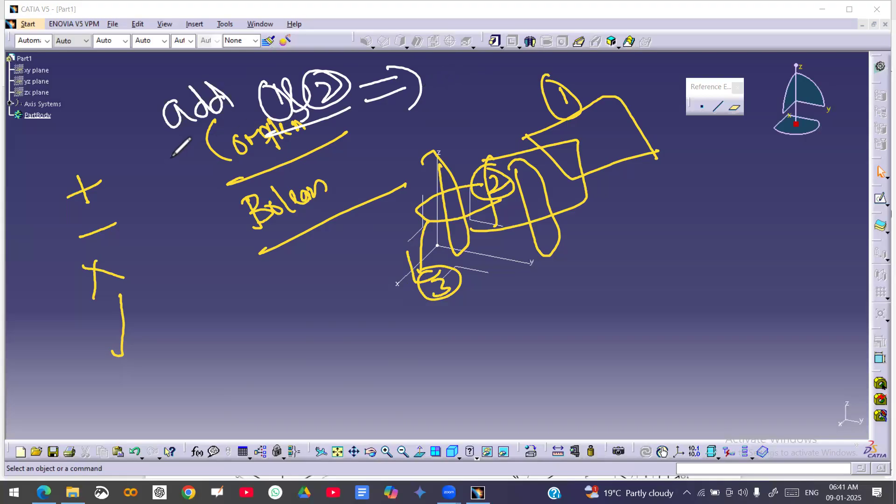
# Underline "add", handwrite and underline "Remove" in white, and link it to circled numbers 1 & 2 below.
pyautogui.moveTo(165, 154); pyautogui.dragTo(243, 113)
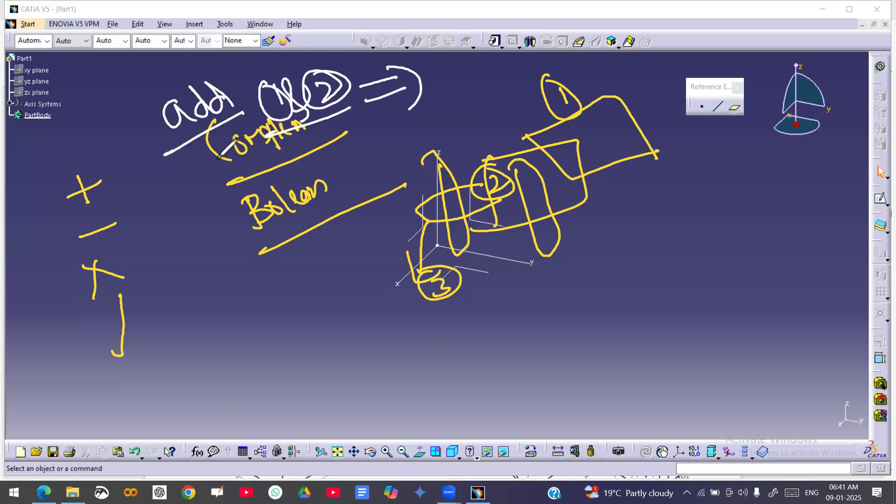
pyautogui.moveTo(189, 189)
pyautogui.mouseDown()
pyautogui.moveTo(192, 205)
pyautogui.moveTo(204, 209)
pyautogui.moveTo(250, 166)
pyautogui.moveTo(262, 181)
pyautogui.mouseUp()
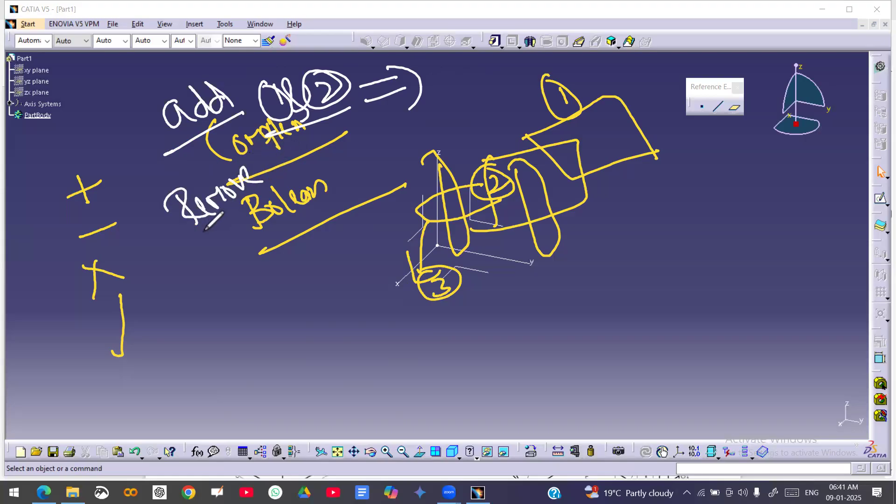
pyautogui.moveTo(186, 244); pyautogui.dragTo(295, 166)
pyautogui.moveTo(214, 230)
pyautogui.mouseDown()
pyautogui.moveTo(252, 278)
pyautogui.moveTo(256, 329)
pyautogui.mouseUp()
pyautogui.moveTo(254, 294)
pyautogui.mouseDown()
pyautogui.moveTo(233, 297)
pyautogui.moveTo(280, 310)
pyautogui.mouseUp()
pyautogui.moveTo(290, 281); pyautogui.dragTo(294, 321)
pyautogui.moveTo(308, 271); pyautogui.dragTo(327, 290)
pyautogui.moveTo(294, 265); pyautogui.dragTo(291, 280)
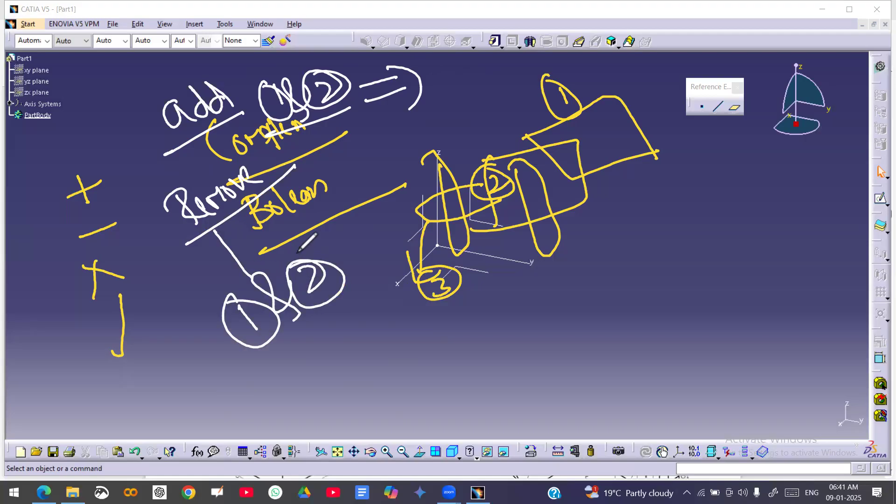
# Handwrite "union trim (÷)" in white beside the sketched shapes and underline it.
pyautogui.moveTo(624, 201)
pyautogui.mouseDown()
pyautogui.moveTo(640, 232)
pyautogui.moveTo(663, 198)
pyautogui.moveTo(717, 205)
pyautogui.mouseUp()
pyautogui.moveTo(745, 169); pyautogui.dragTo(769, 205)
pyautogui.moveTo(733, 190)
pyautogui.mouseDown()
pyautogui.moveTo(773, 186)
pyautogui.moveTo(784, 168)
pyautogui.moveTo(791, 189)
pyautogui.moveTo(806, 172)
pyautogui.moveTo(823, 187)
pyautogui.mouseUp()
pyautogui.moveTo(844, 140)
pyautogui.mouseDown()
pyautogui.moveTo(834, 188)
pyautogui.moveTo(859, 185)
pyautogui.mouseUp()
pyautogui.moveTo(814, 155); pyautogui.dragTo(836, 149)
pyautogui.click(819, 144)
pyautogui.click(830, 170)
pyautogui.moveTo(621, 258); pyautogui.dragTo(809, 171)
# Sketch a large white rectangle below the union trim heading, with small overlapping rectangles on two opposite sides and one crossed out.
pyautogui.moveTo(624, 277); pyautogui.dragTo(641, 350)
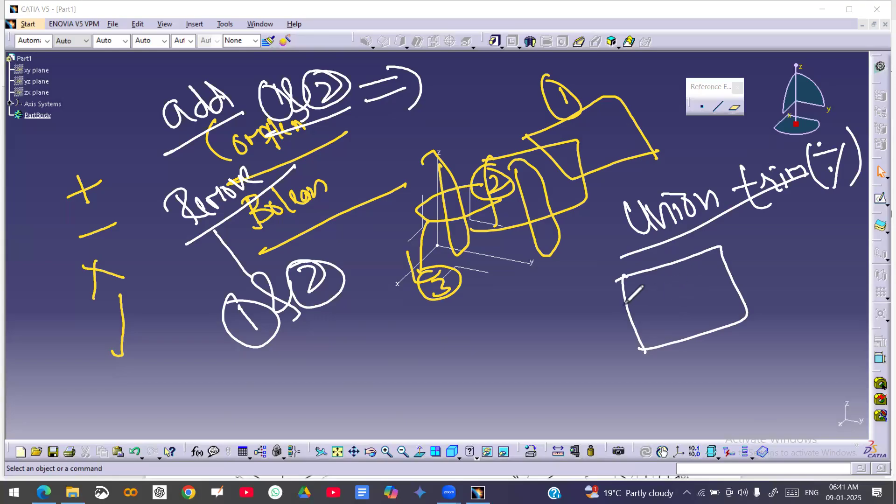
pyautogui.moveTo(624, 300); pyautogui.dragTo(645, 326)
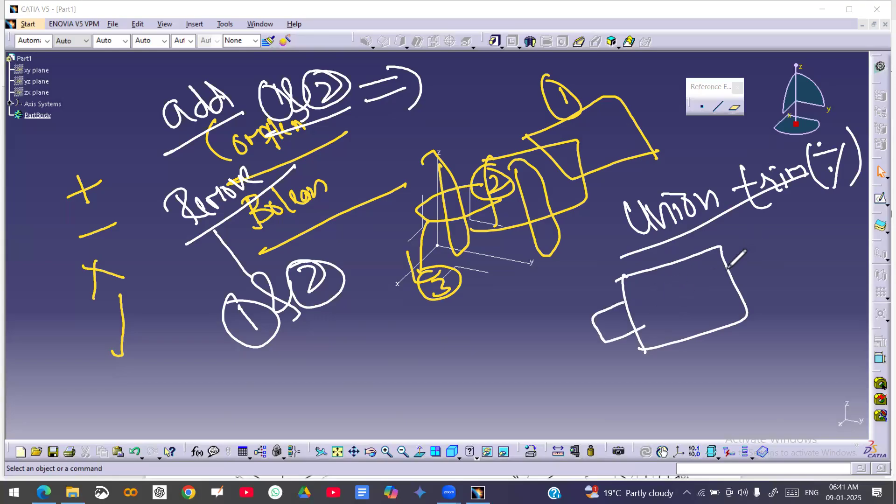
pyautogui.moveTo(723, 268)
pyautogui.mouseDown()
pyautogui.moveTo(742, 283)
pyautogui.moveTo(732, 265)
pyautogui.moveTo(756, 264)
pyautogui.moveTo(742, 283)
pyautogui.mouseUp()
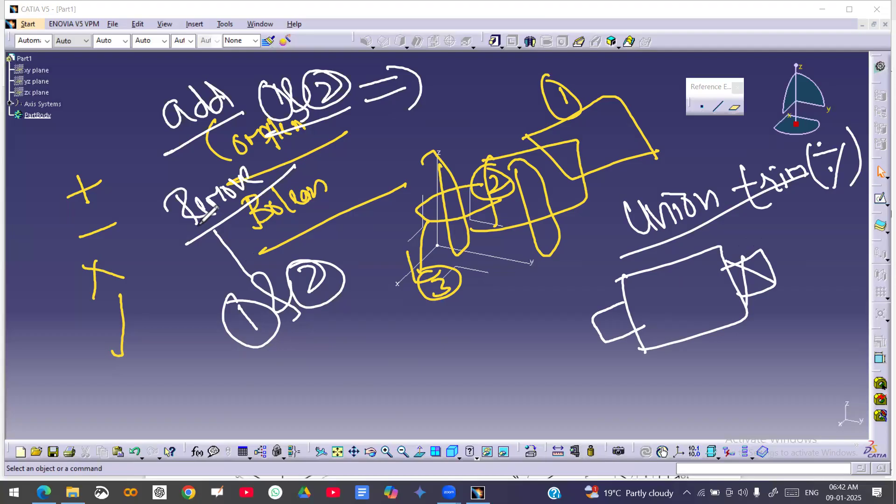
# Erase all handwritten annotations and leave the drawing mode.
pyautogui.press('e')
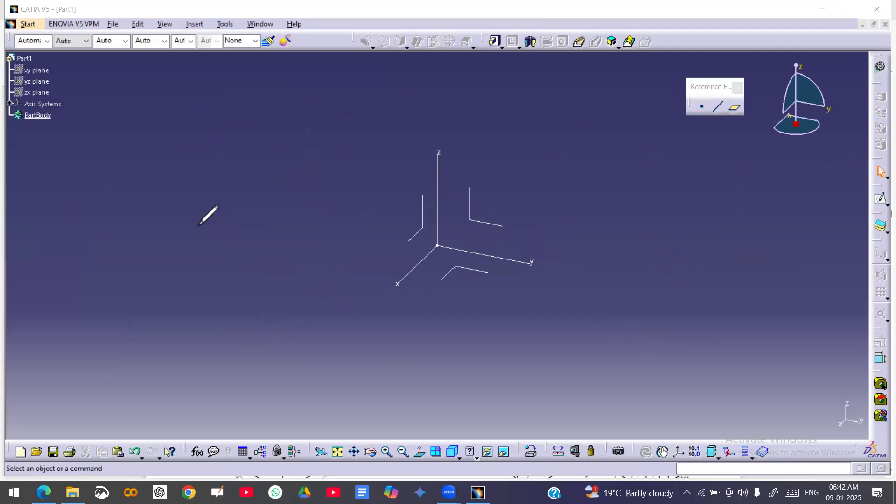
pyautogui.press('Escape')
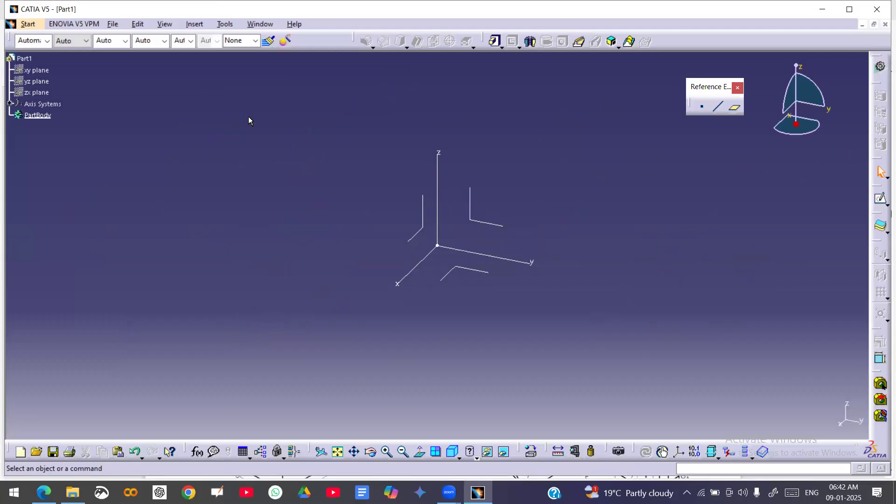
# Insert a geometrical set named "wire frame" and create a coordinate point in it at X 0, Y 0, Z 0 mm.
pyautogui.click(199, 26)
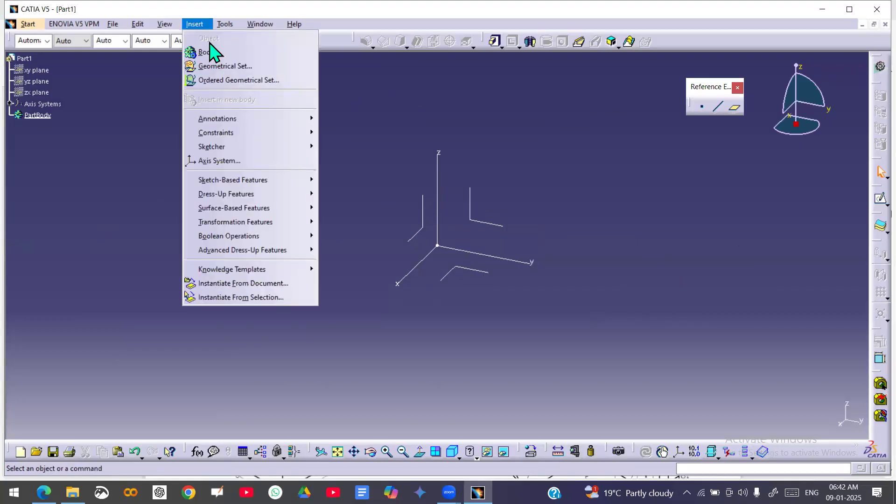
pyautogui.click(219, 70)
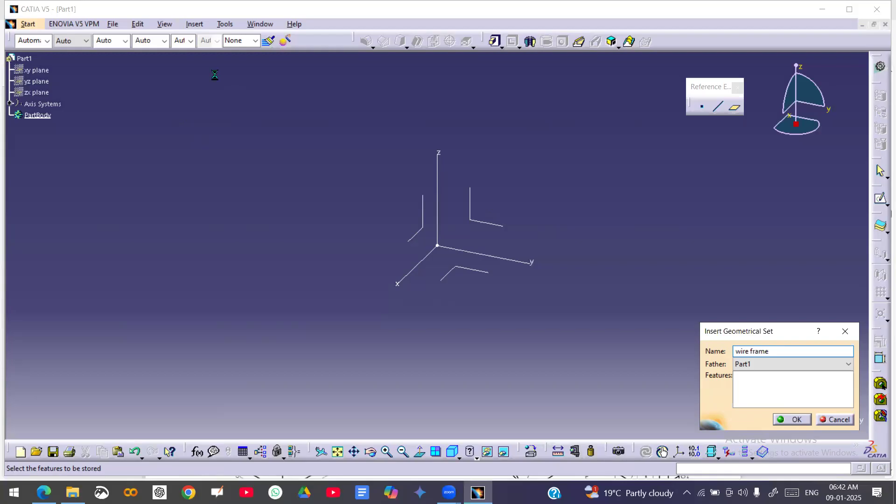
pyautogui.click(701, 108)
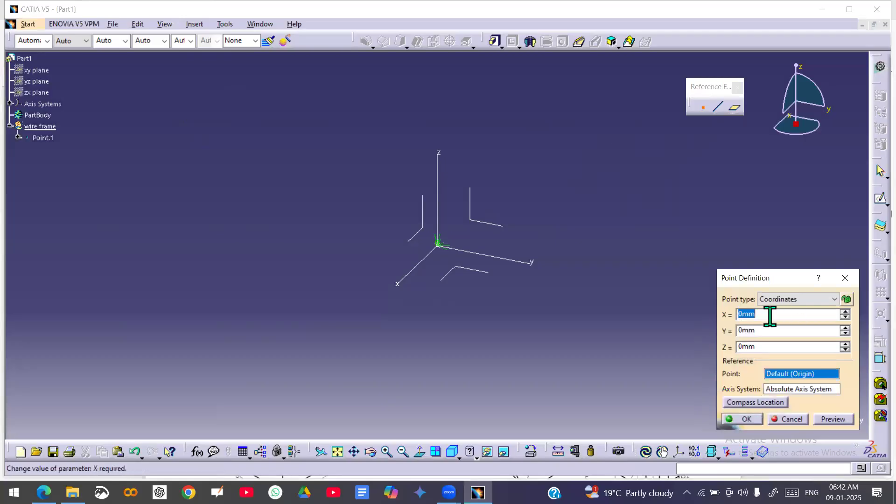
pyautogui.hotkey('alt', 'Tab')
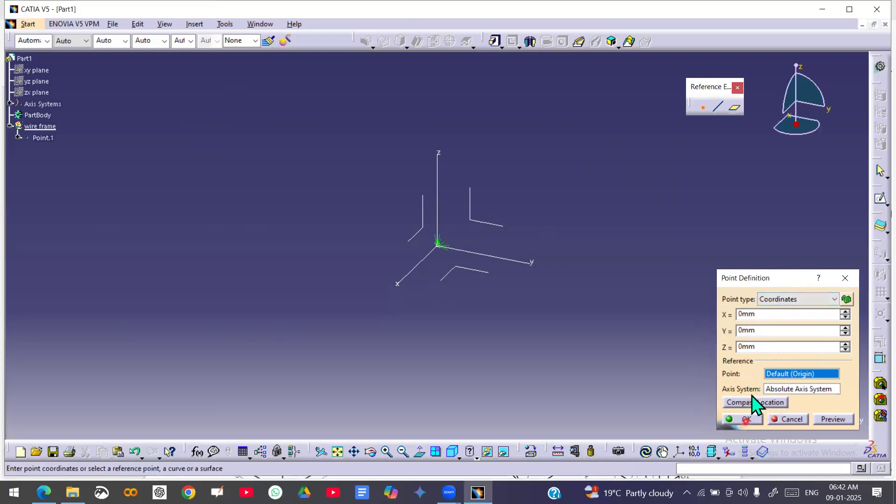
pyautogui.click(746, 419)
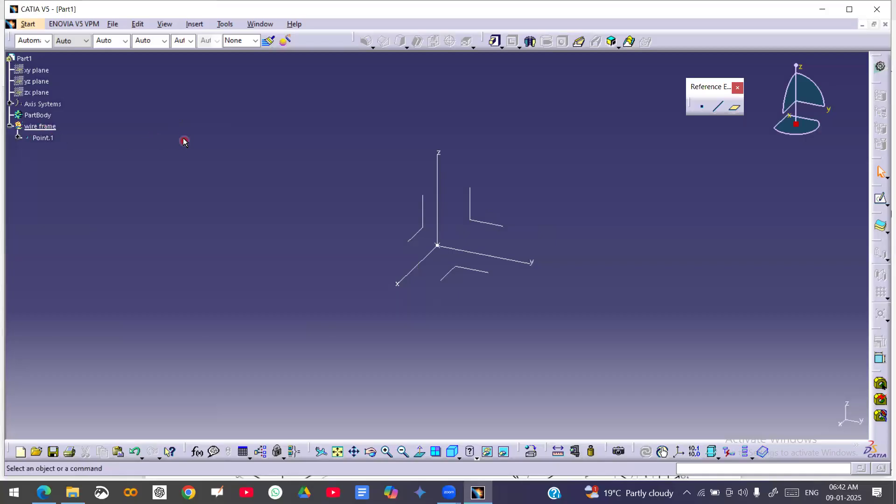
# Insert a second geometrical set named "Sketches" under Part1.
pyautogui.click(194, 24)
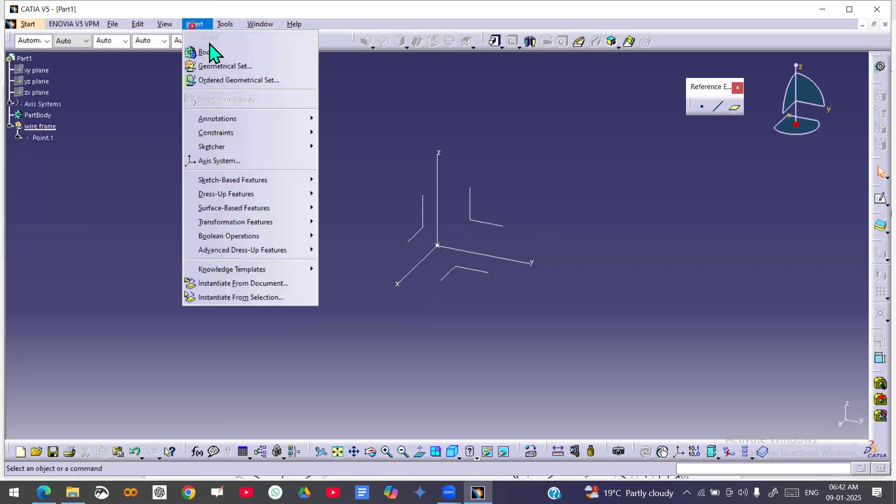
pyautogui.click(218, 66)
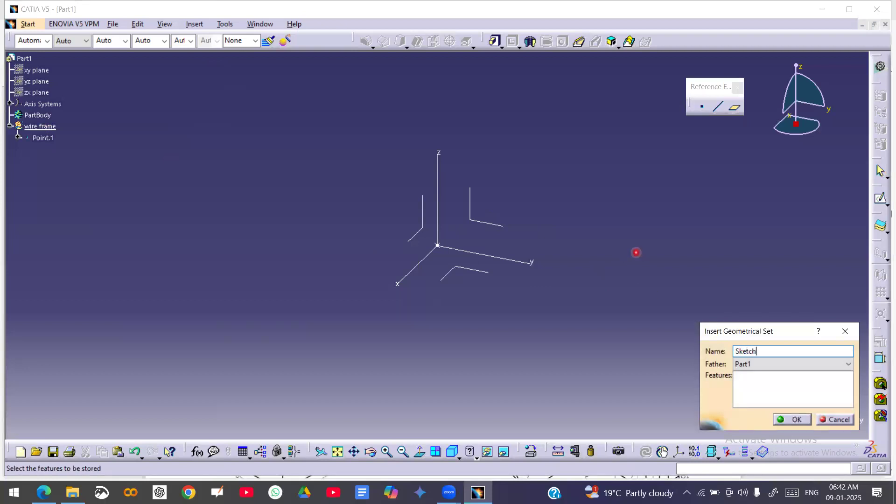
pyautogui.press('Return')
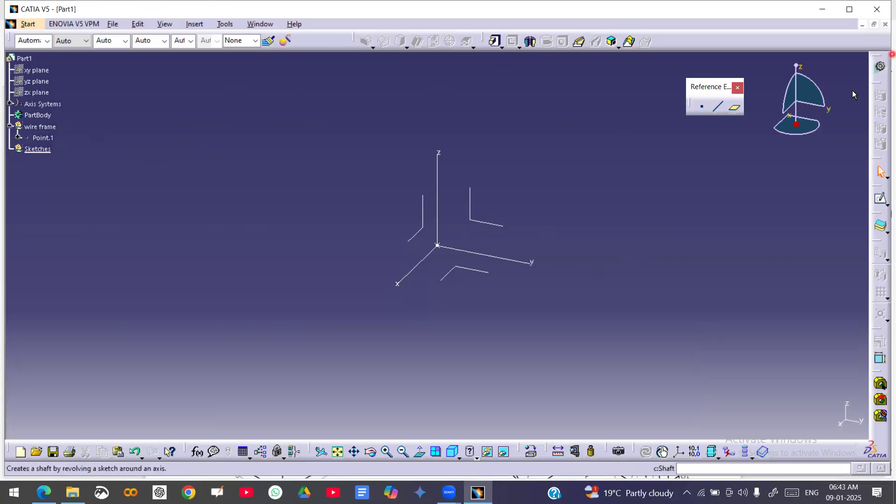
# Start a positioned sketch in the Sketches set, using the YZ plane of the absolute axis system as its reference.
pyautogui.click(867, 203)
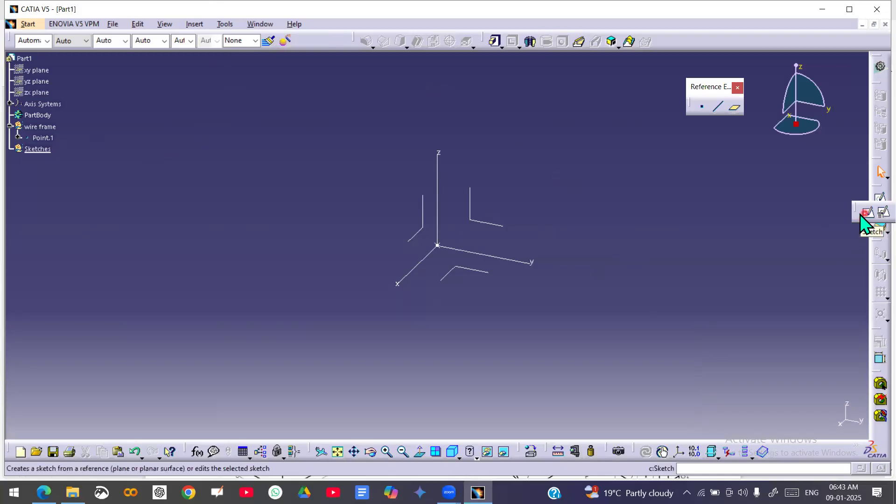
pyautogui.click(884, 212)
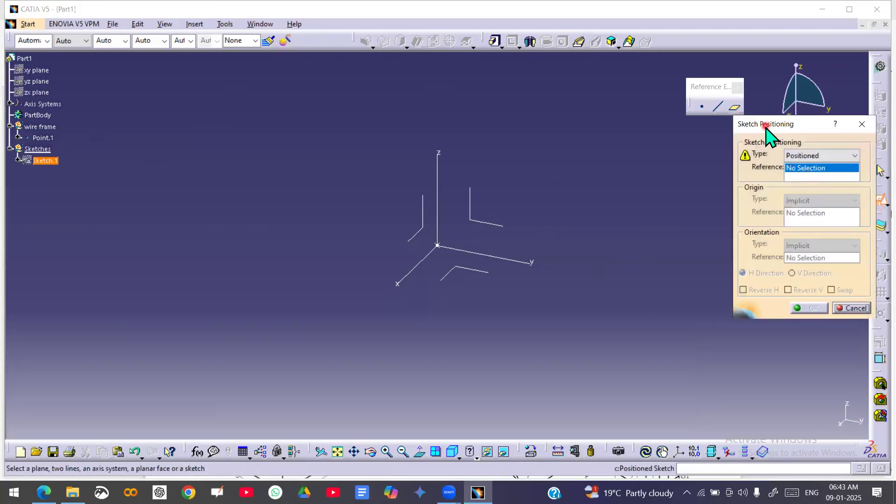
pyautogui.moveTo(766, 124)
pyautogui.mouseDown()
pyautogui.moveTo(614, 121)
pyautogui.moveTo(474, 86)
pyautogui.mouseUp()
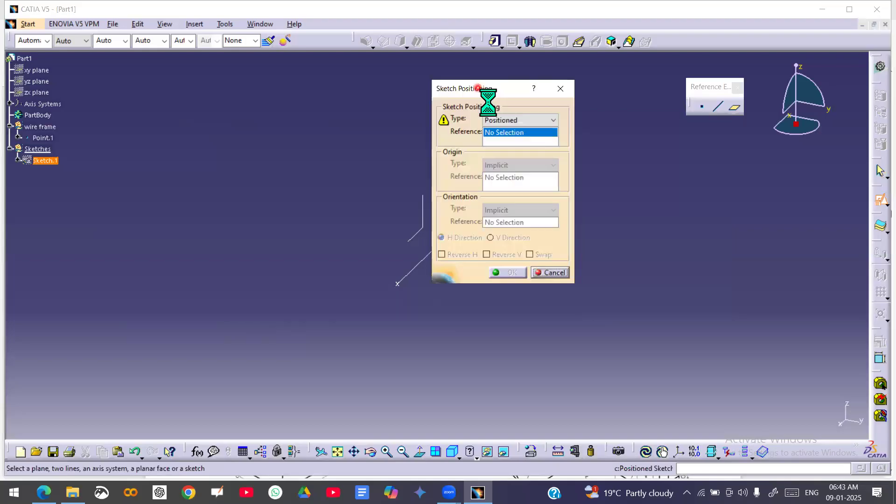
pyautogui.click(523, 121)
pyautogui.click(516, 132)
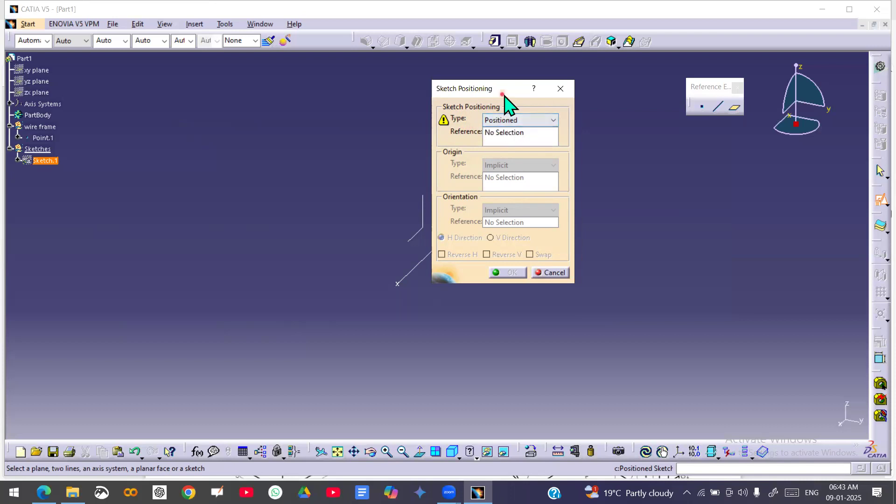
pyautogui.moveTo(502, 89); pyautogui.dragTo(647, 77)
pyautogui.click(649, 122)
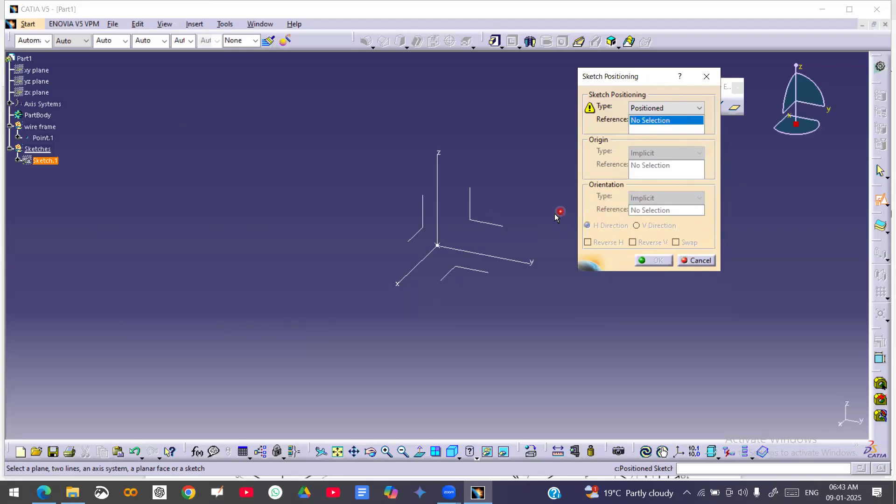
pyautogui.click(496, 227)
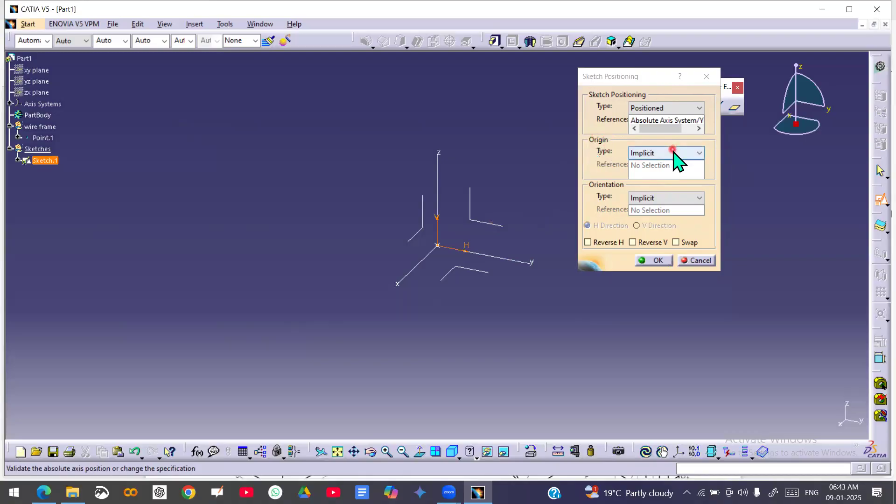
# Set the sketch origin to a projection point at Point.1 and enter the sketch.
pyautogui.click(675, 154)
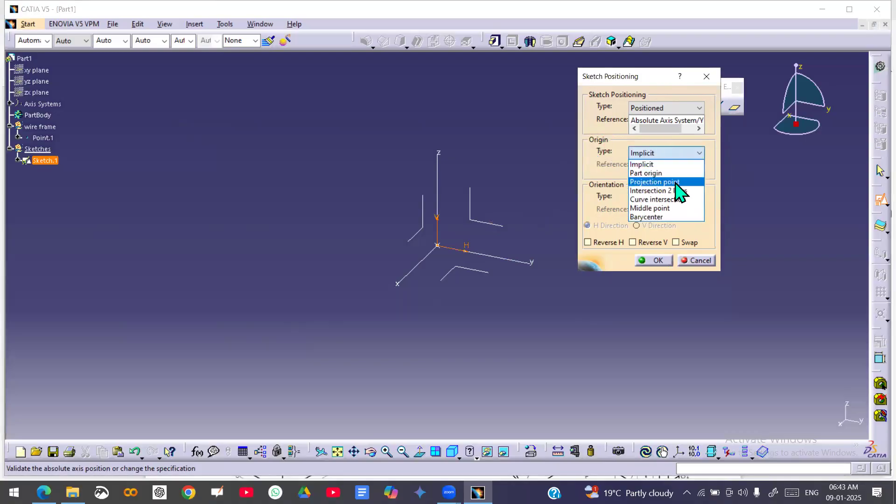
pyautogui.click(666, 182)
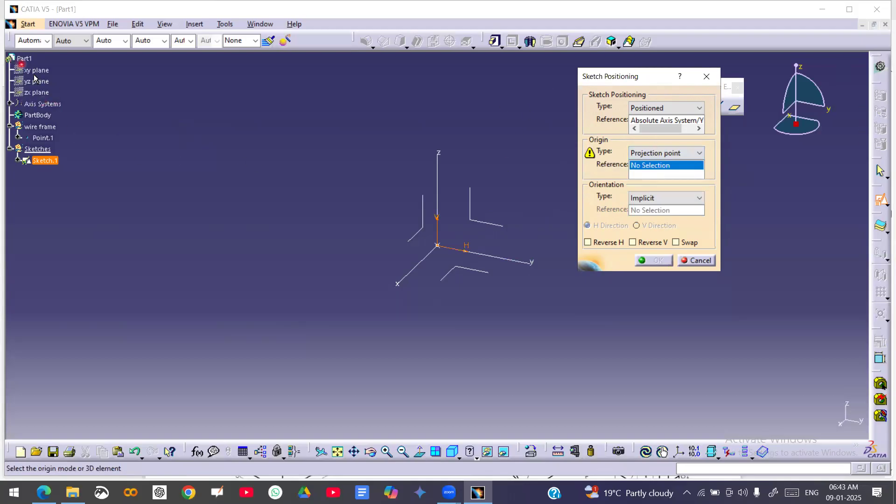
pyautogui.click(46, 139)
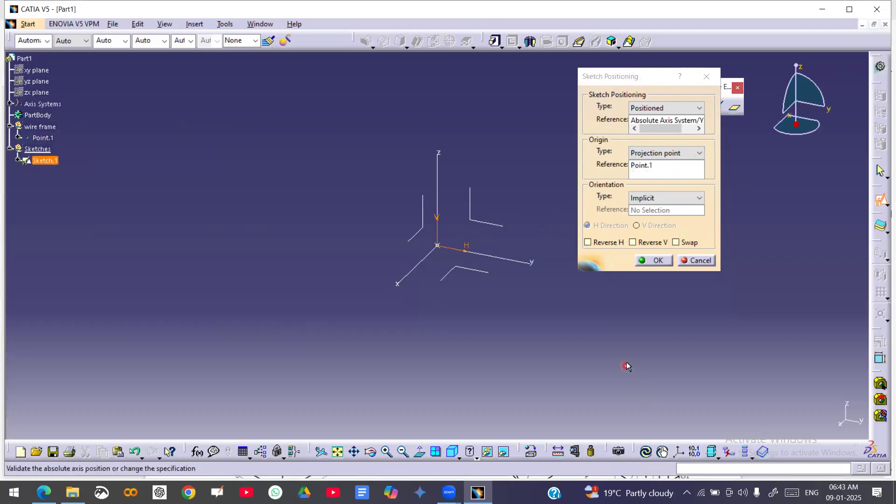
pyautogui.click(655, 261)
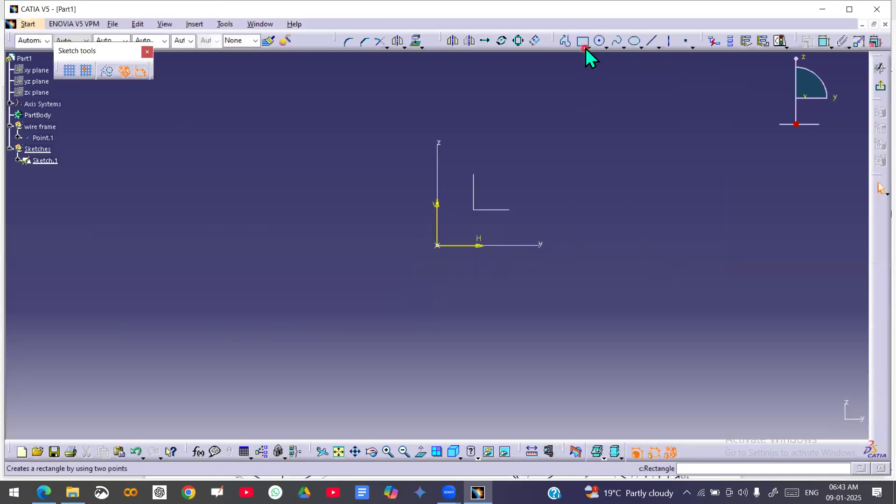
# Draw an upright centered rectangle about the sketch origin and exit the sketch.
pyautogui.click(584, 42)
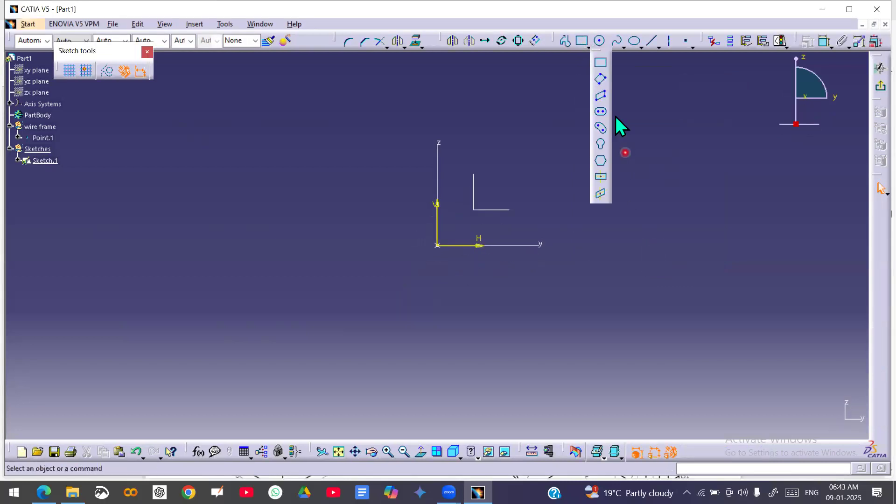
pyautogui.click(601, 177)
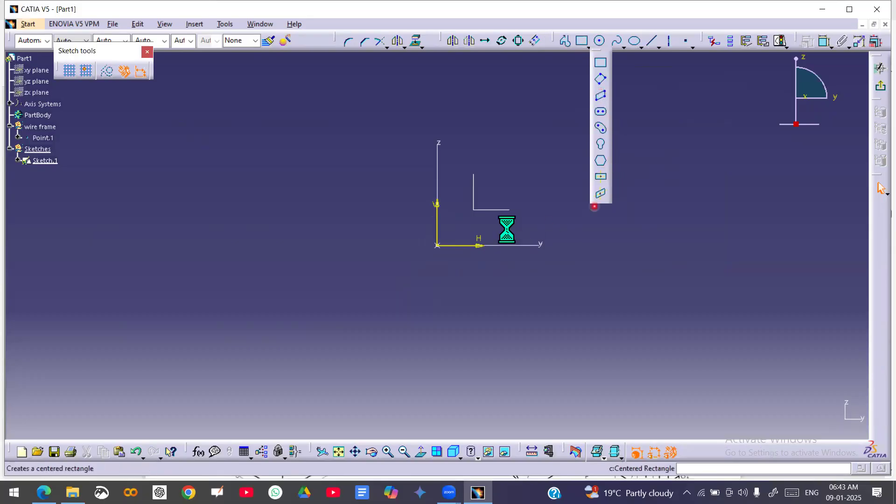
pyautogui.click(439, 246)
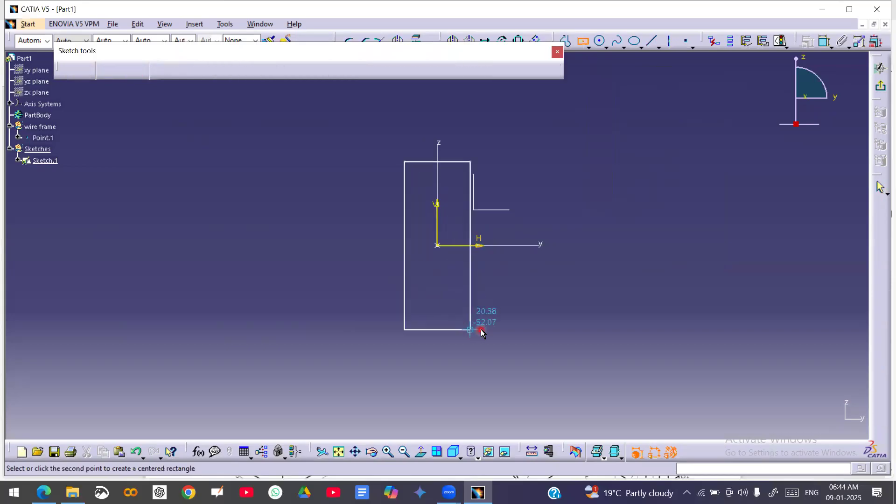
pyautogui.click(486, 340)
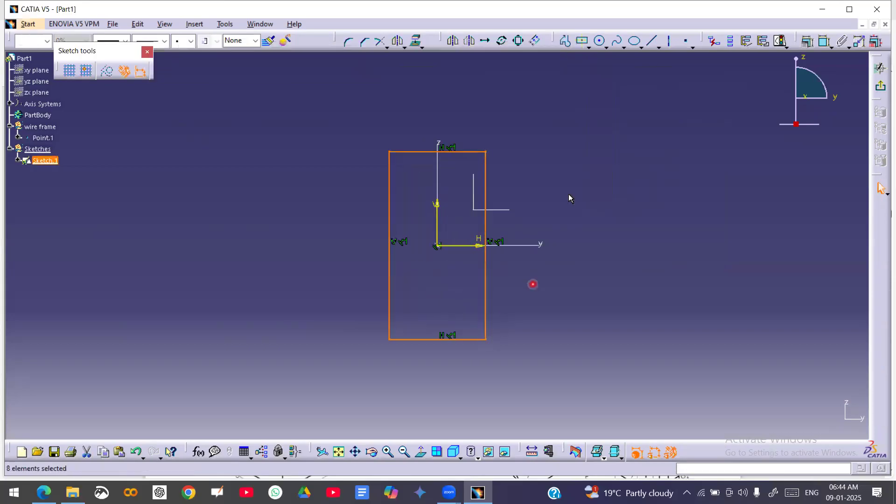
pyautogui.click(880, 71)
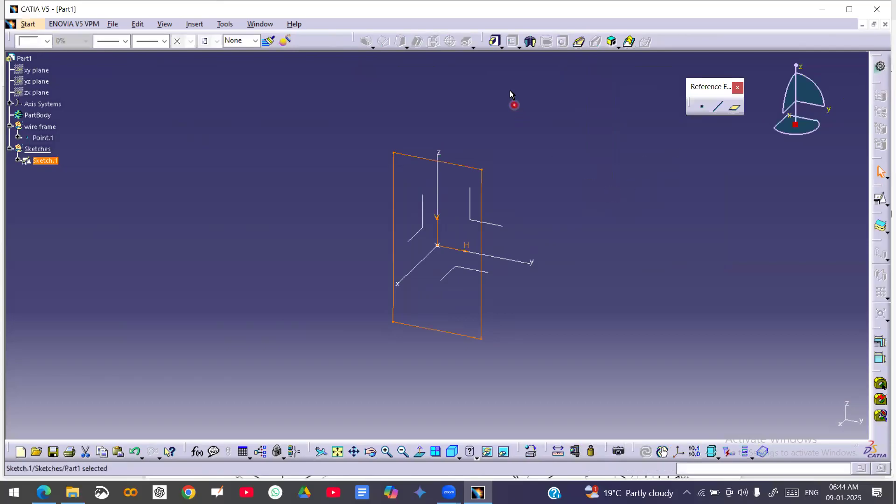
pyautogui.click(495, 42)
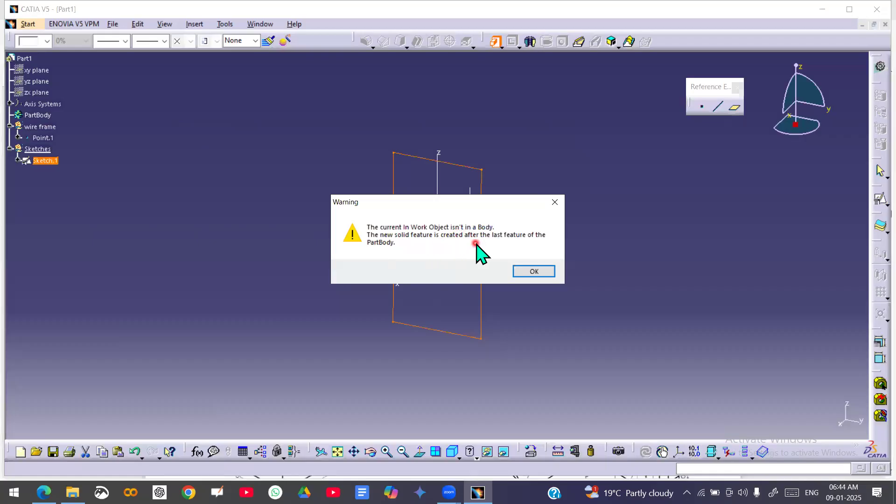
pyautogui.click(542, 272)
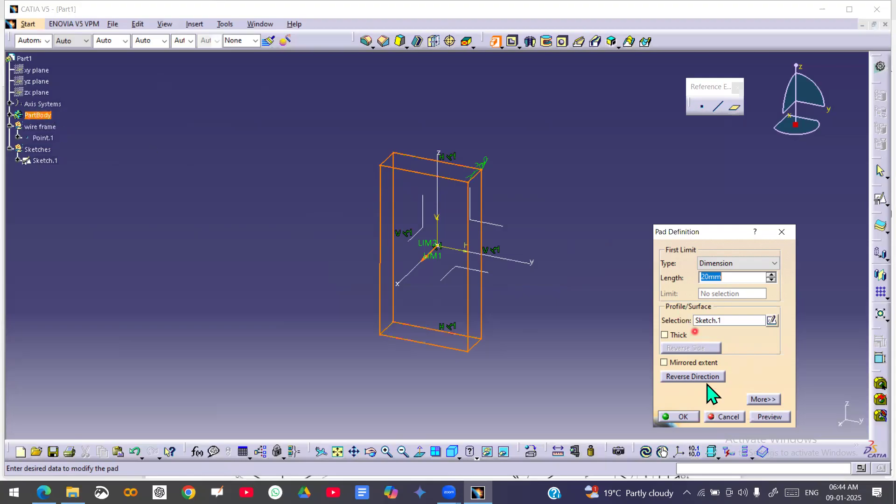
pyautogui.click(724, 417)
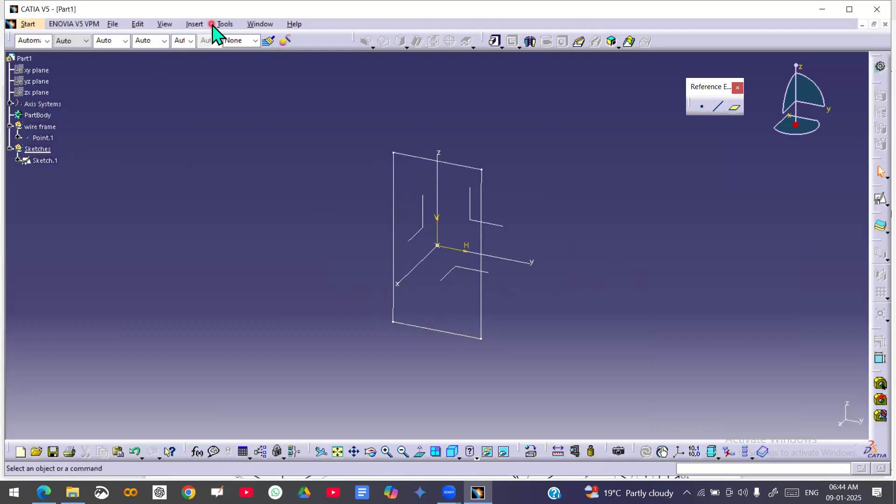
# Insert a new body in the part and rename it "Rectangular SOlid feature".
pyautogui.click(195, 26)
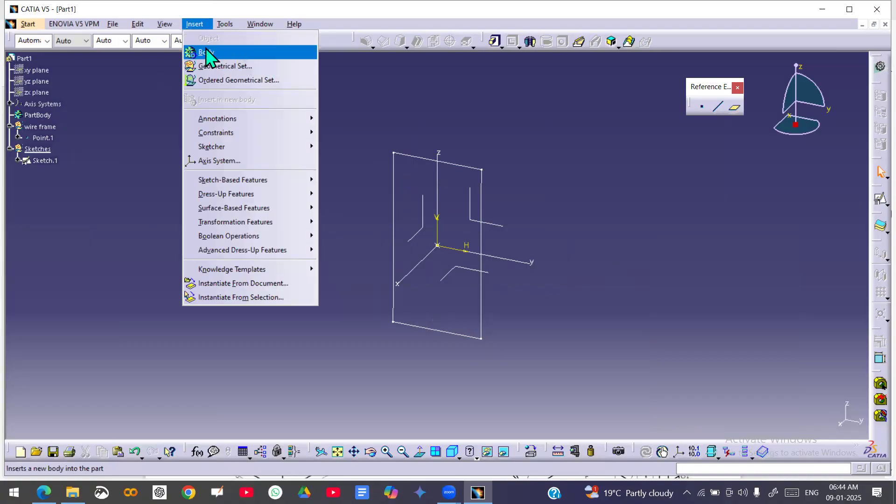
pyautogui.click(206, 50)
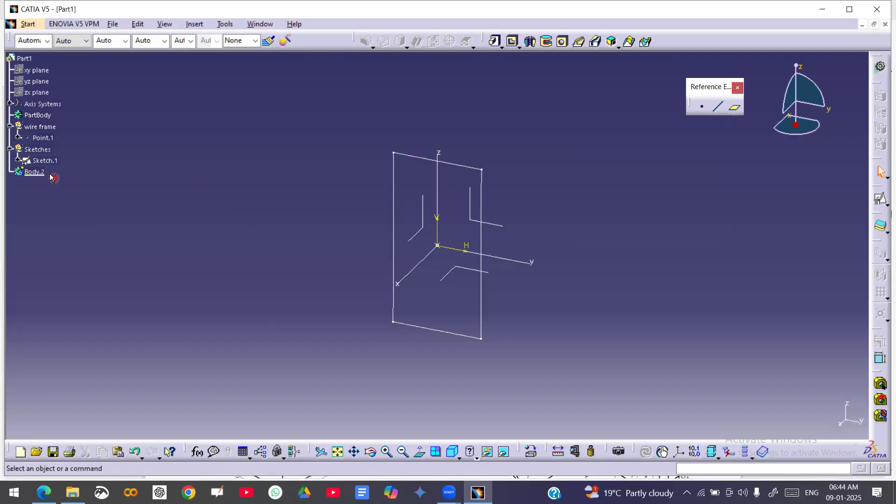
pyautogui.click(35, 172)
pyautogui.rightClick(35, 173)
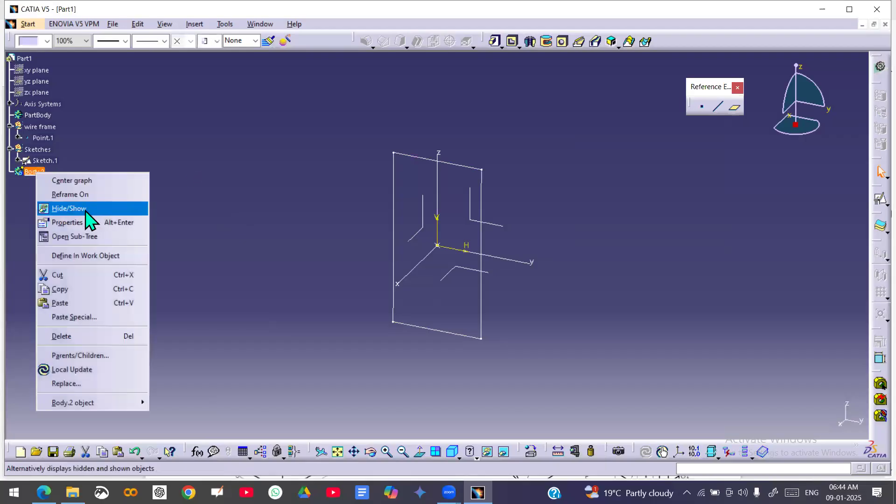
pyautogui.click(81, 221)
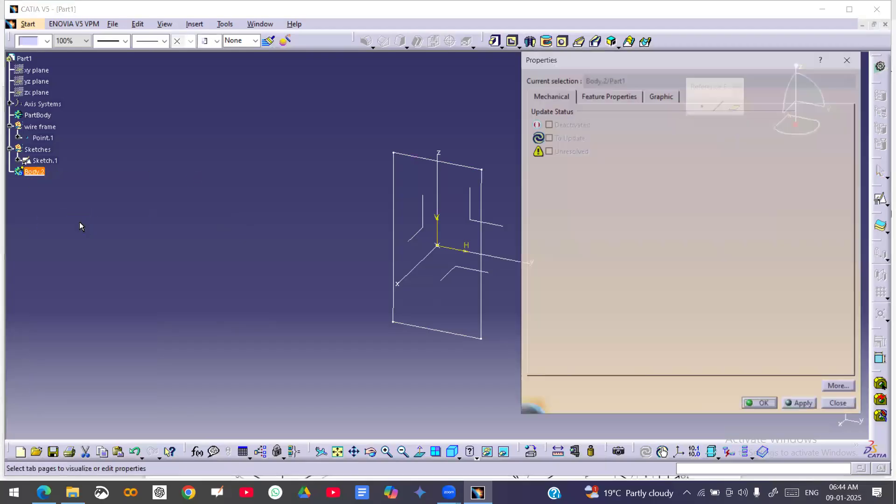
pyautogui.click(608, 96)
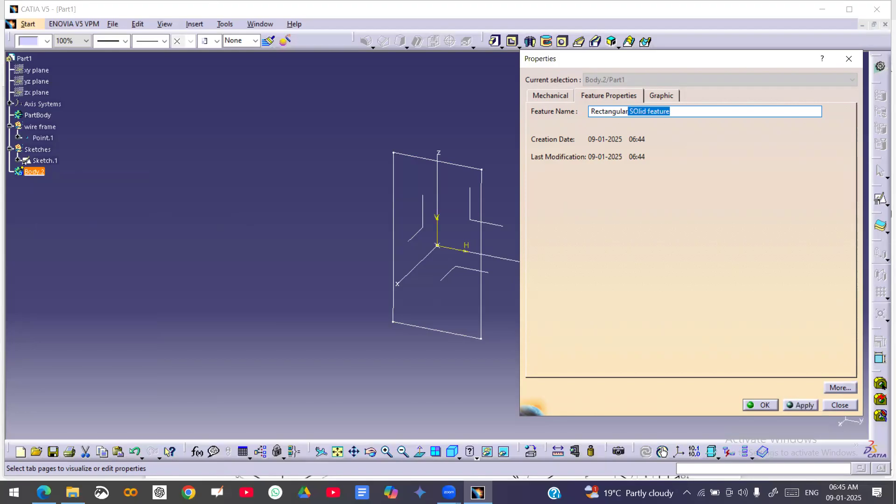
pyautogui.press('Return')
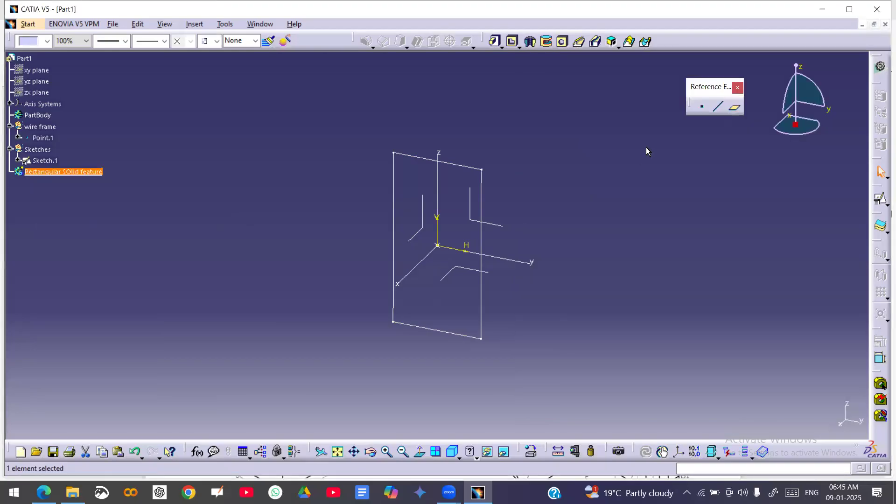
# Pad the rectangle of Sketch.1 with a length of 50 mm and mirrored extent.
pyautogui.click(494, 41)
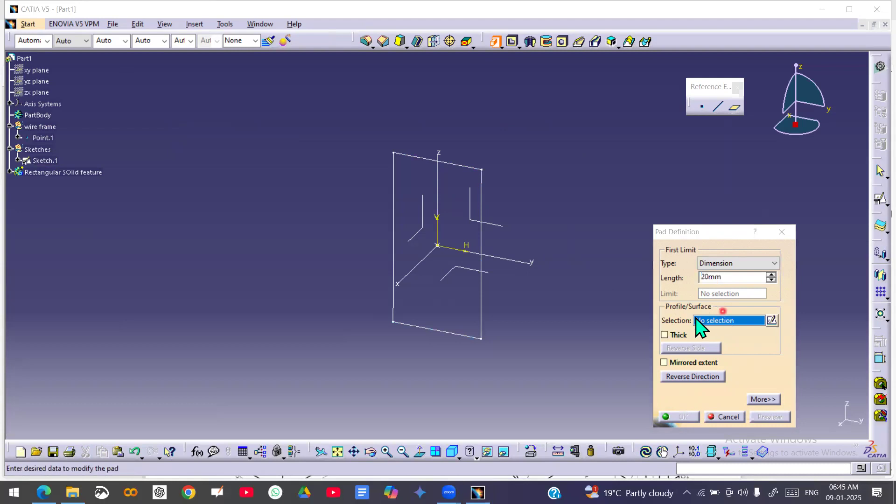
pyautogui.click(433, 161)
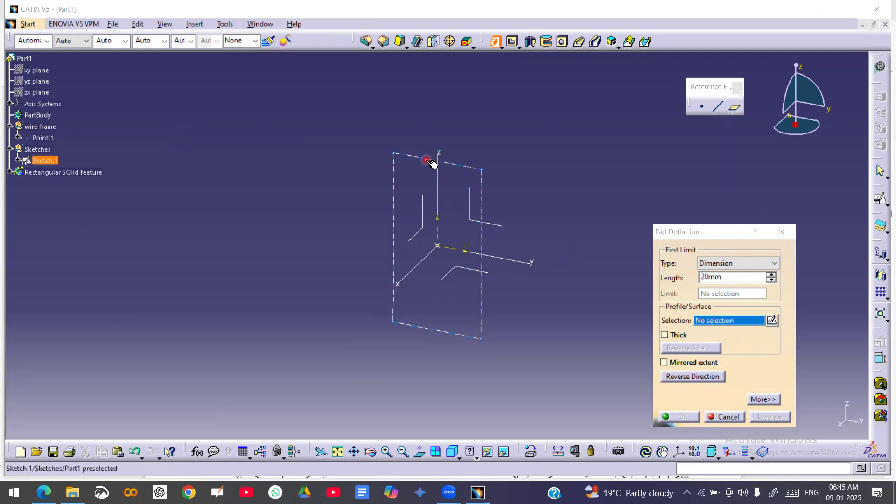
pyautogui.click(665, 362)
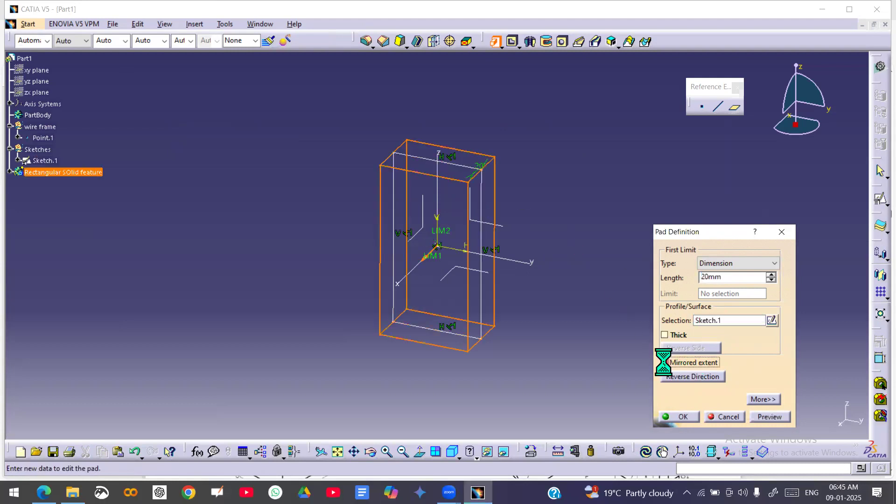
pyautogui.moveTo(552, 297); pyautogui.dragTo(560, 301, button='middle')
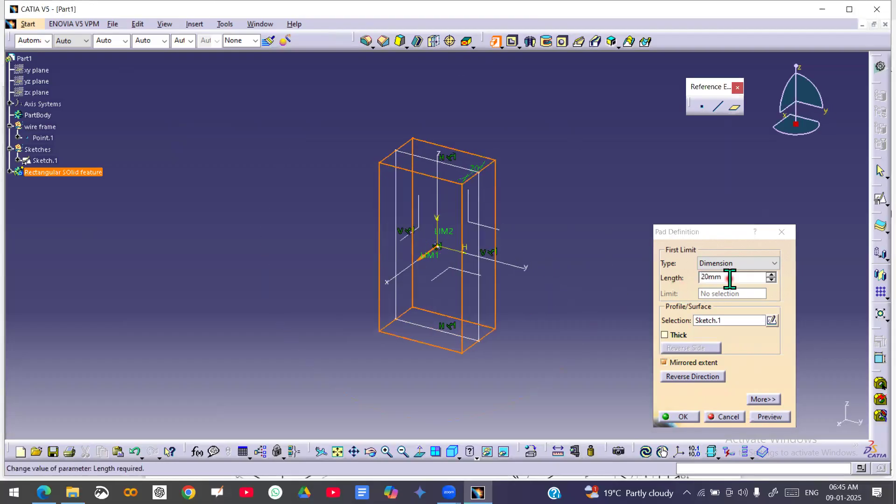
pyautogui.moveTo(730, 279); pyautogui.dragTo(674, 280)
pyautogui.write('50')
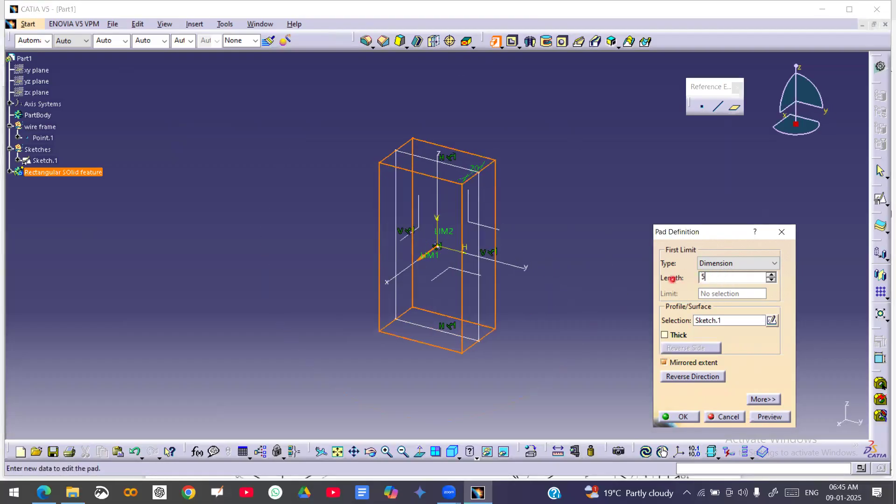
pyautogui.press('Return')
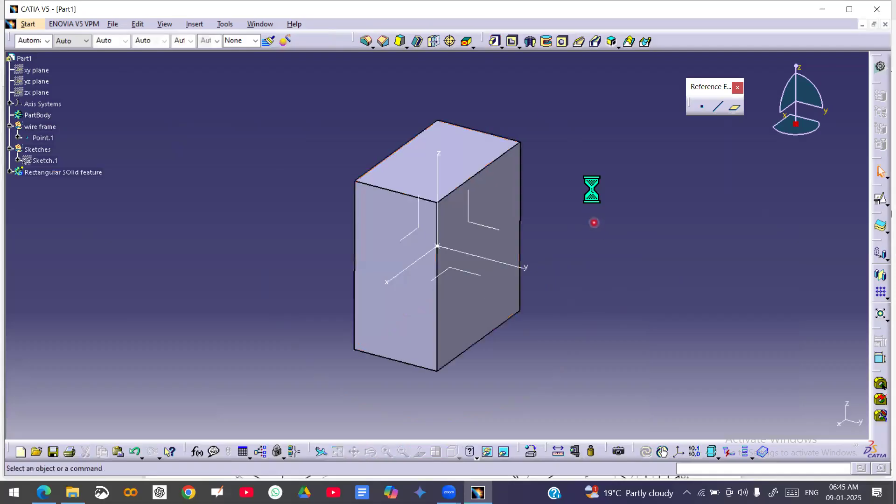
# Colour the Rectangular SOlid feature body yellow and deselect it.
pyautogui.click(61, 173)
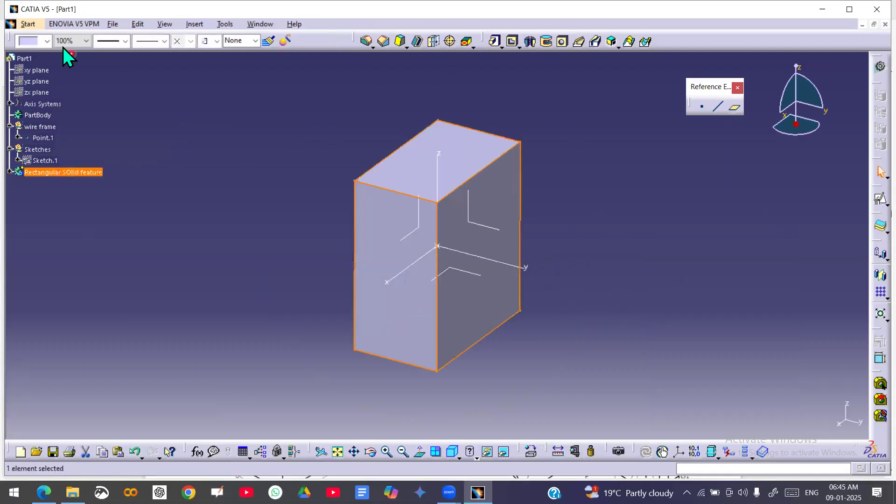
pyautogui.click(46, 40)
pyautogui.click(43, 91)
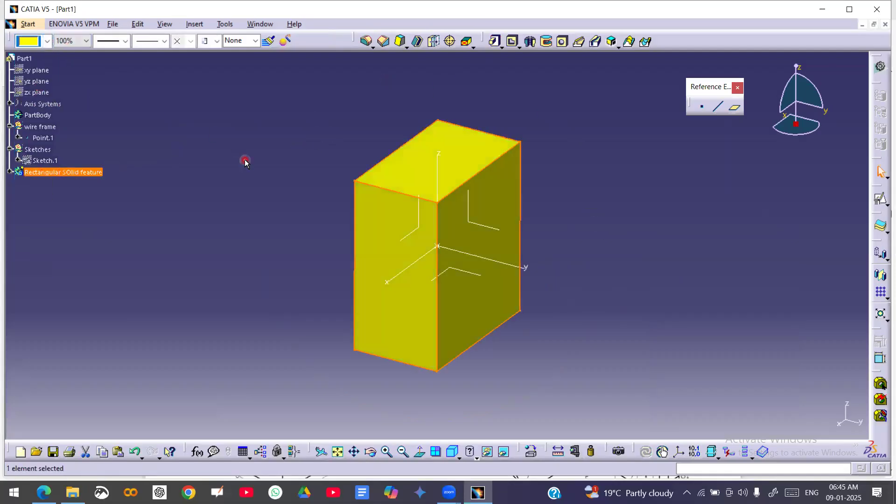
pyautogui.click(246, 162)
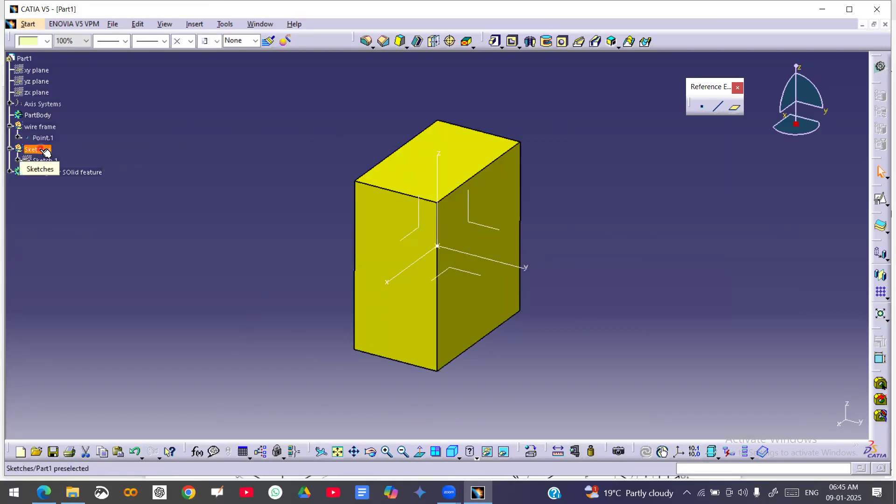
# Define the Sketches geometrical set as the in-work object.
pyautogui.rightClick(40, 149)
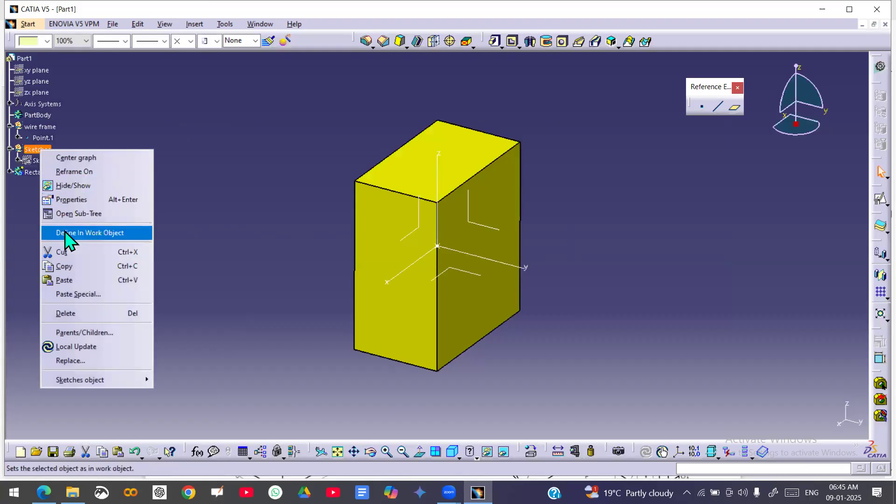
pyautogui.click(87, 233)
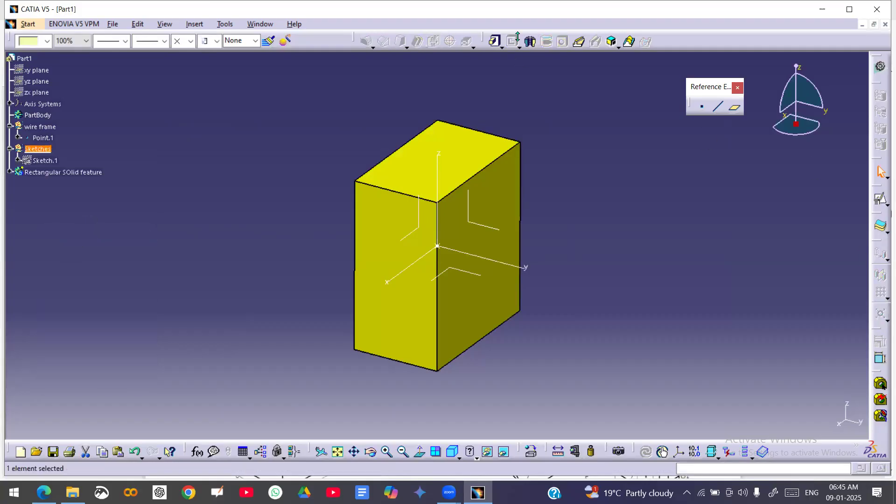
# Try positioning a sketch on the ZX plane of the absolute axis system, with a projection-point origin at Point.1.
pyautogui.click(860, 199)
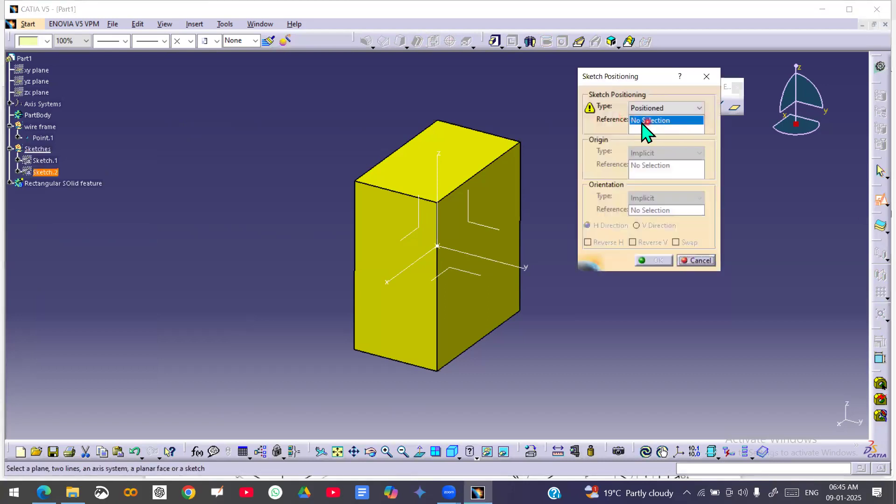
pyautogui.click(417, 236)
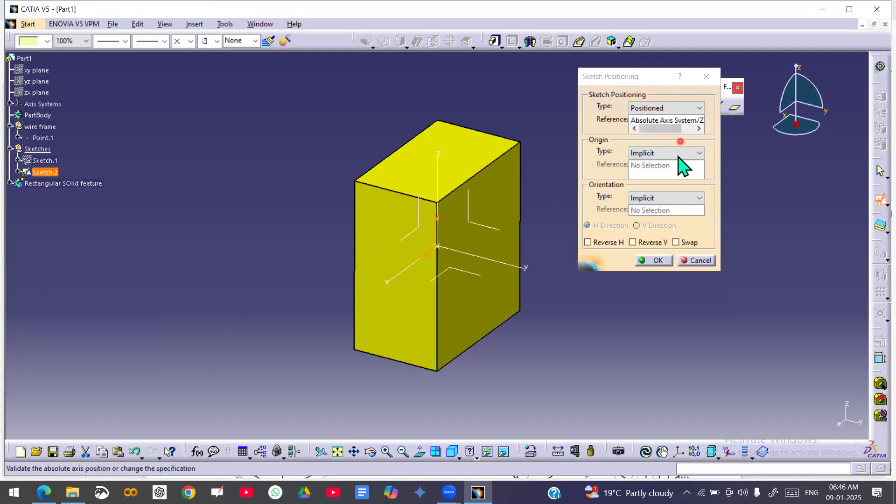
pyautogui.click(653, 154)
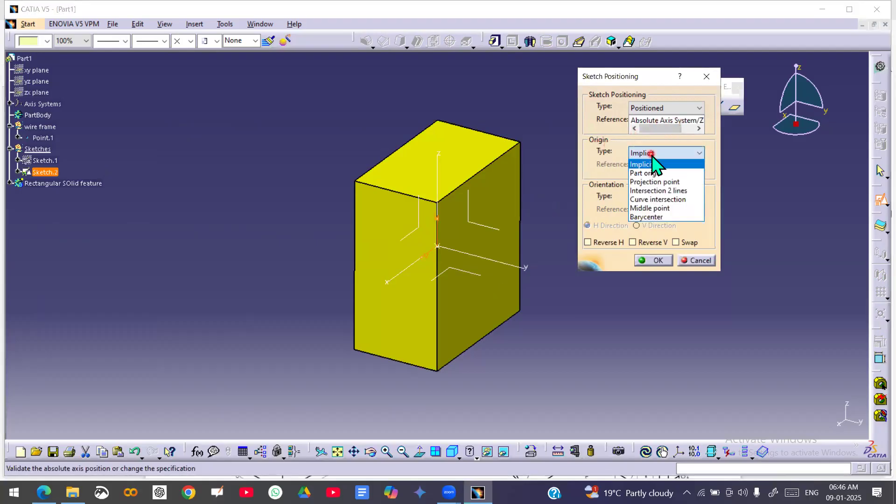
pyautogui.click(664, 177)
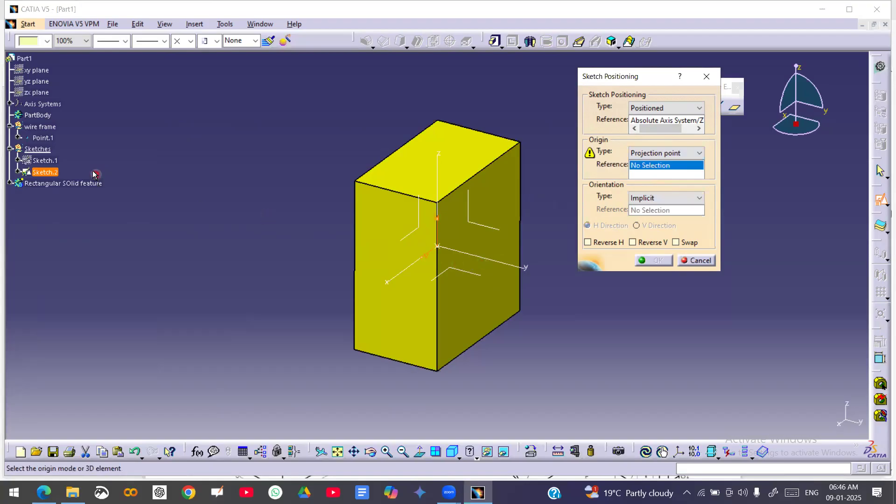
pyautogui.click(43, 138)
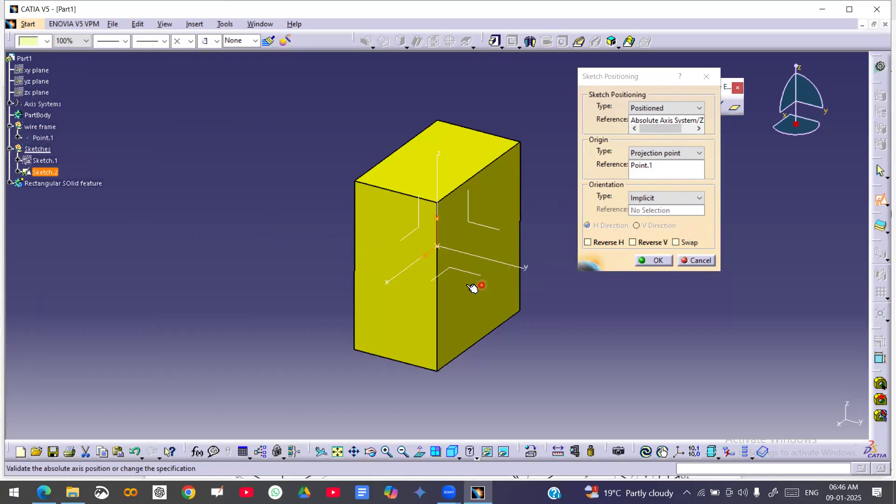
pyautogui.moveTo(555, 306); pyautogui.dragTo(469, 297, button='middle')
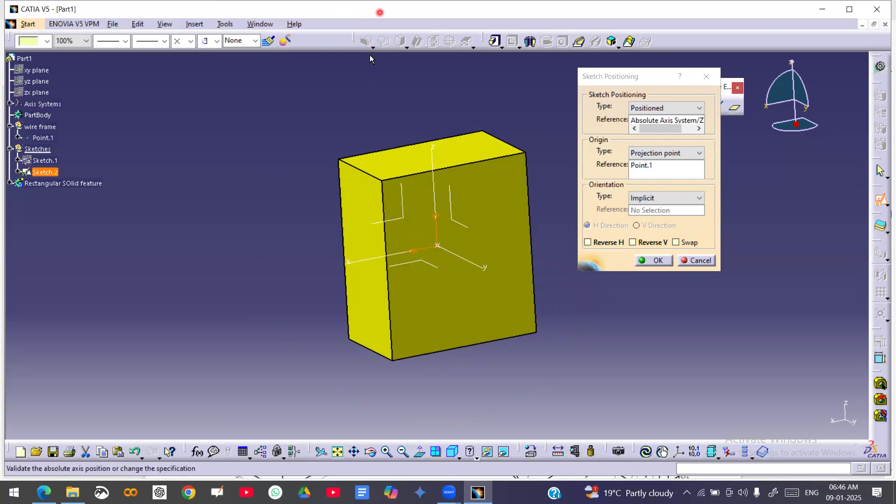
pyautogui.moveTo(415, 252)
pyautogui.mouseDown()
pyautogui.moveTo(525, 226)
pyautogui.moveTo(521, 240)
pyautogui.moveTo(539, 249)
pyautogui.mouseUp()
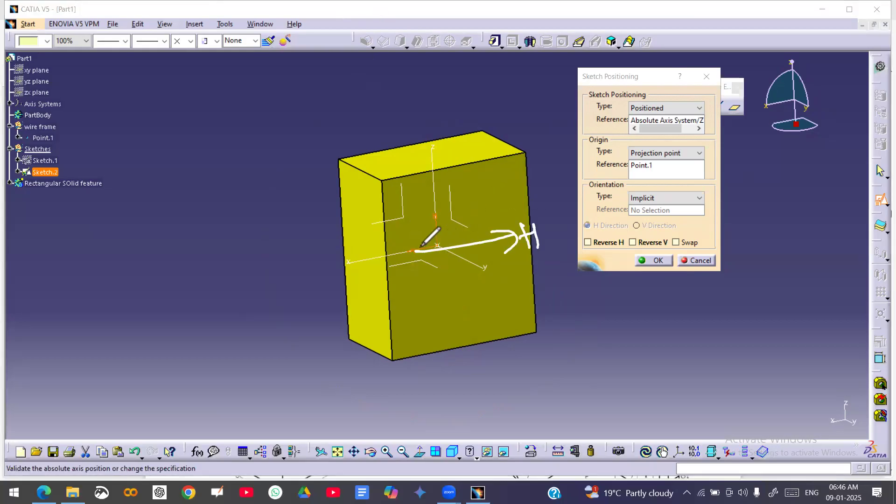
pyautogui.moveTo(409, 250)
pyautogui.mouseDown()
pyautogui.moveTo(392, 169)
pyautogui.moveTo(404, 192)
pyautogui.mouseUp()
pyautogui.moveTo(362, 143); pyautogui.dragTo(384, 131)
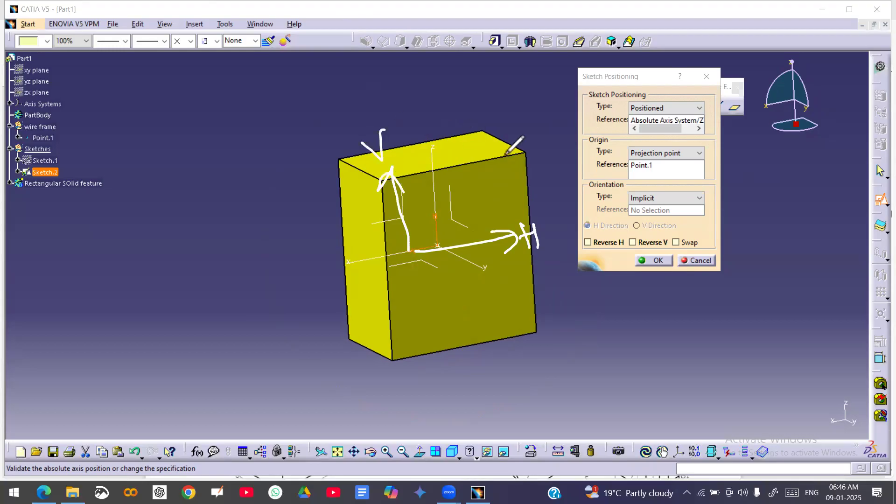
pyautogui.moveTo(166, 183)
pyautogui.mouseDown()
pyautogui.moveTo(177, 264)
pyautogui.moveTo(236, 256)
pyautogui.moveTo(230, 270)
pyautogui.moveTo(238, 249)
pyautogui.moveTo(240, 270)
pyautogui.mouseUp()
pyautogui.moveTo(234, 257); pyautogui.dragTo(256, 254)
pyautogui.moveTo(253, 242); pyautogui.dragTo(266, 270)
pyautogui.moveTo(155, 209)
pyautogui.mouseDown()
pyautogui.moveTo(165, 183)
pyautogui.moveTo(177, 204)
pyautogui.moveTo(156, 206)
pyautogui.mouseUp()
pyautogui.moveTo(157, 168); pyautogui.dragTo(175, 162)
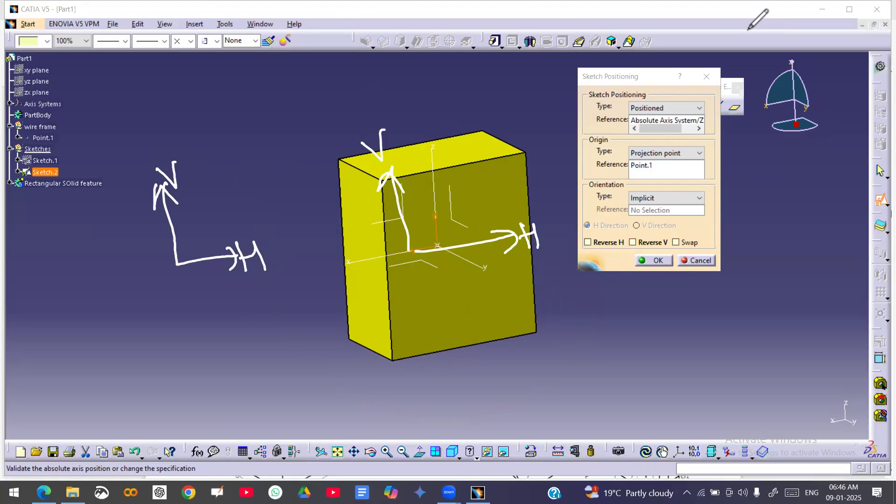
pyautogui.press('Escape')
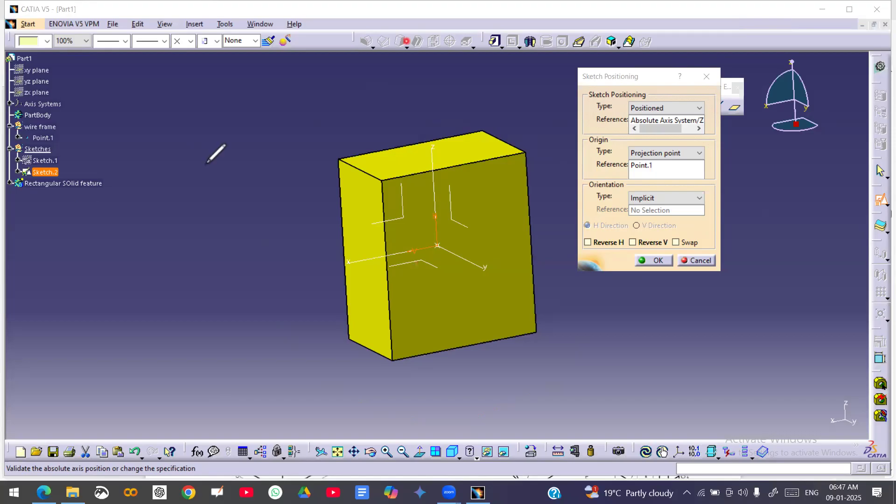
pyautogui.moveTo(175, 141)
pyautogui.mouseDown()
pyautogui.moveTo(181, 264)
pyautogui.moveTo(314, 273)
pyautogui.mouseUp()
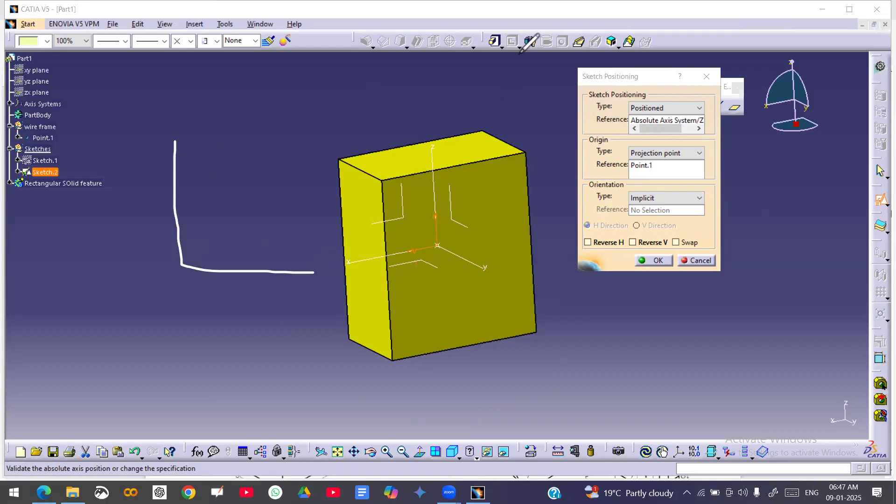
pyautogui.moveTo(196, 140); pyautogui.dragTo(173, 241)
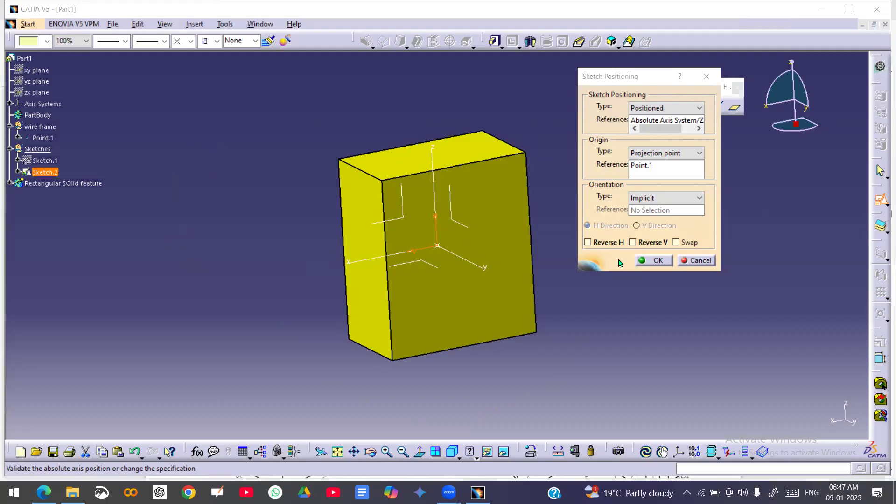
# Confirm the sketch positioning and exit the empty sketch without drawing anything.
pyautogui.click(655, 262)
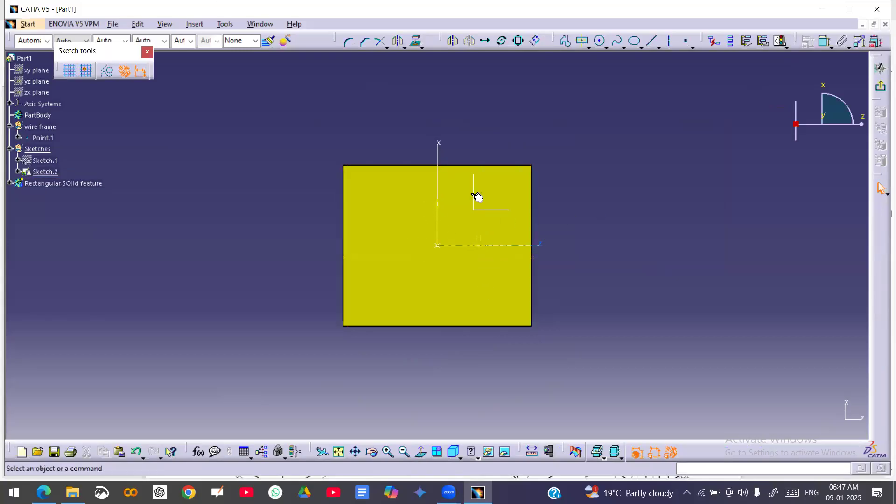
pyautogui.click(879, 90)
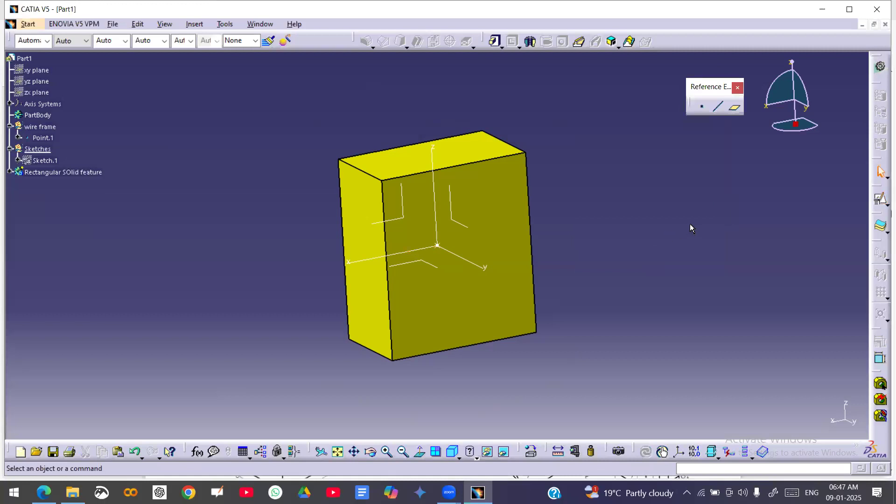
# Start a positioned sketch on the absolute axis system's ZX plane, with a projection-point origin at Point.1.
pyautogui.click(880, 199)
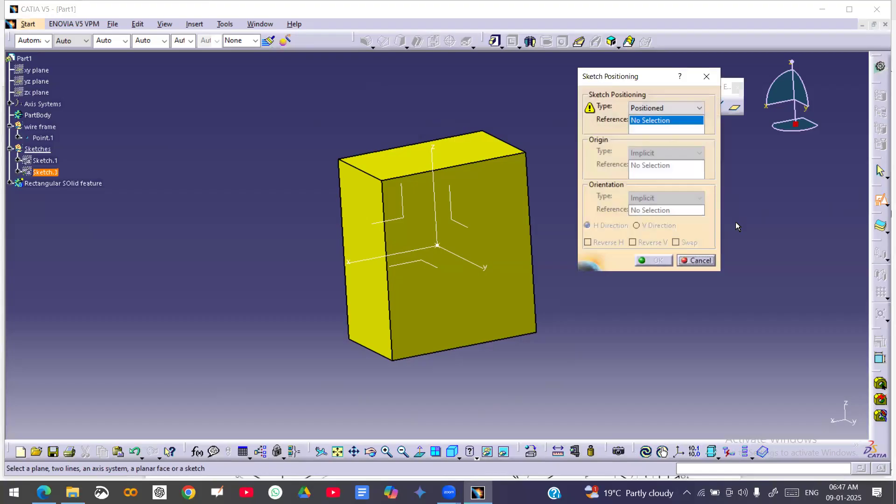
pyautogui.click(399, 224)
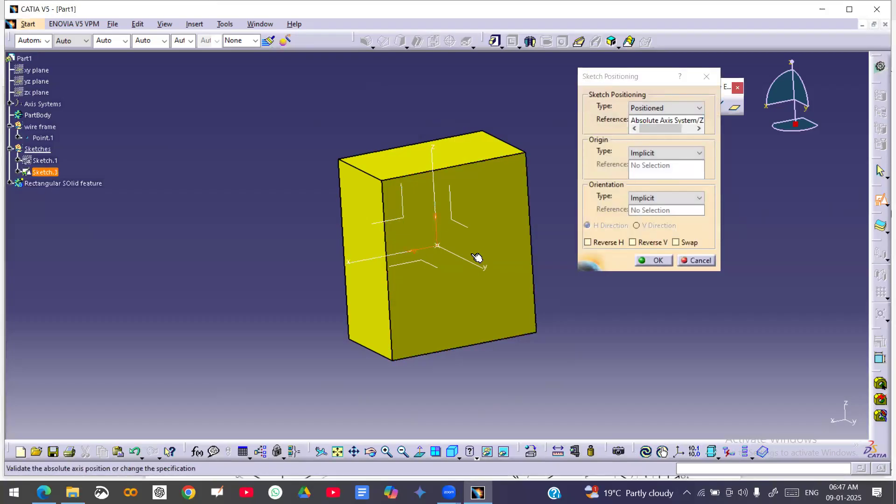
pyautogui.click(697, 154)
pyautogui.click(656, 182)
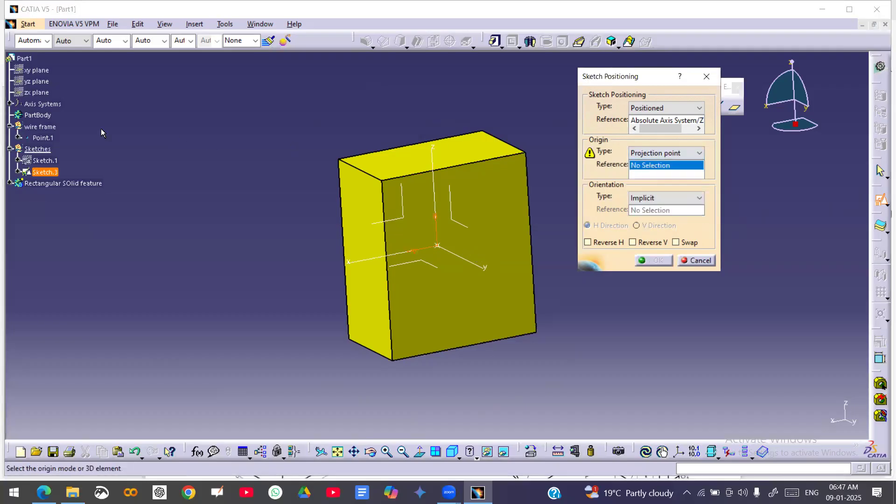
pyautogui.click(43, 137)
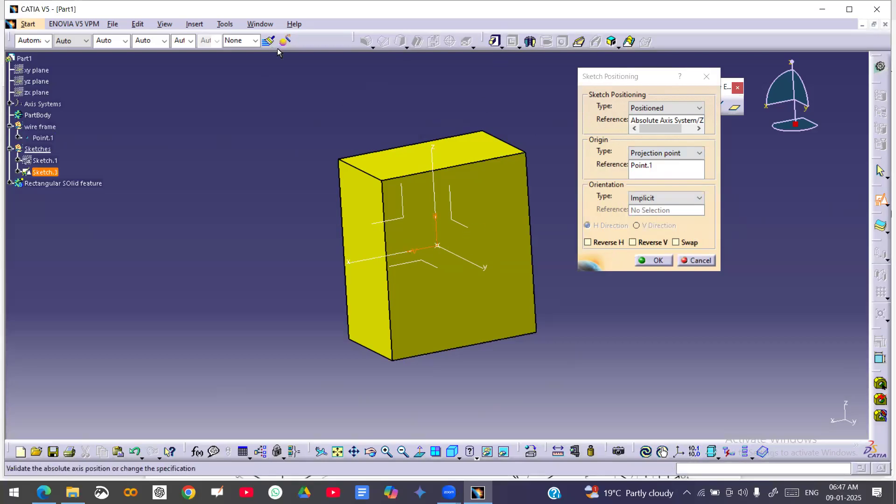
pyautogui.click(269, 126)
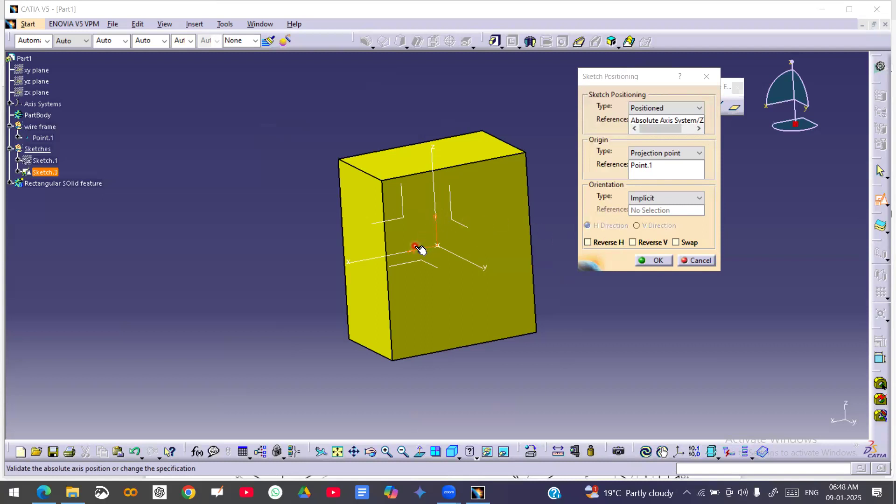
# Swap the sketch axes, reverse the H direction and confirm the sketch positioning.
pyautogui.click(680, 242)
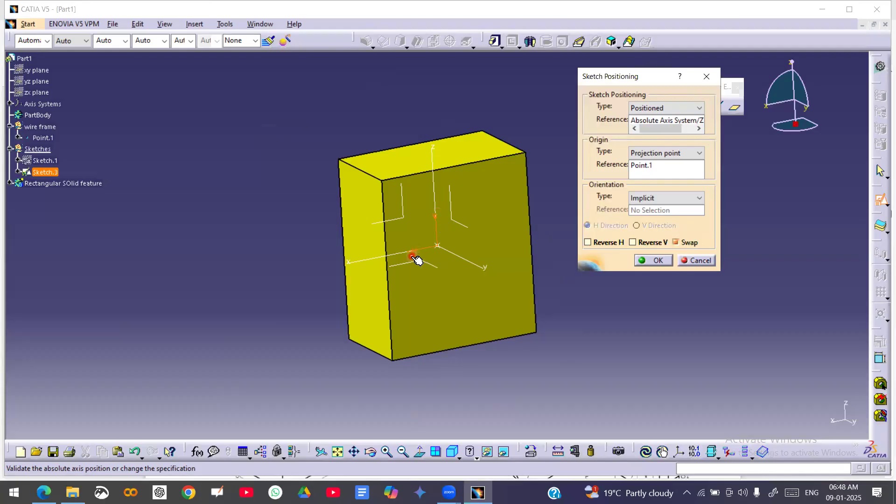
pyautogui.click(602, 243)
pyautogui.click(653, 260)
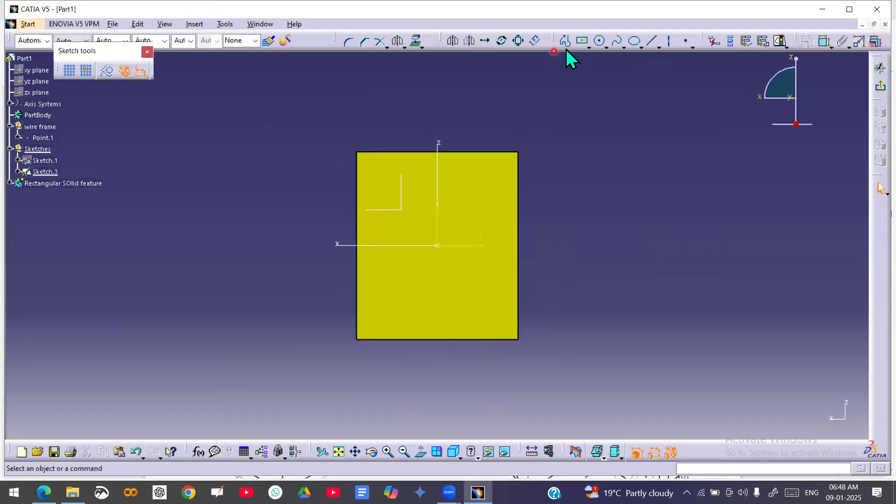
# Sketch a circle centred on the origin within the block's outline, then exit the sketch and deselect it.
pyautogui.click(599, 41)
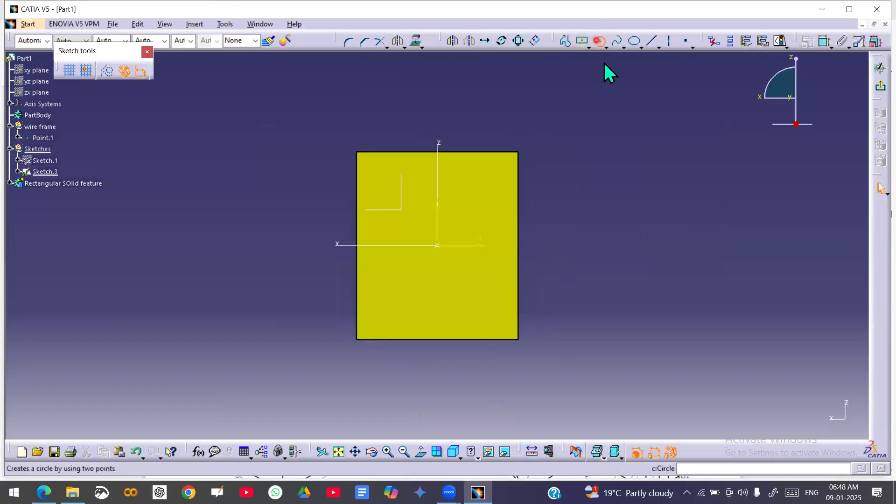
pyautogui.click(438, 246)
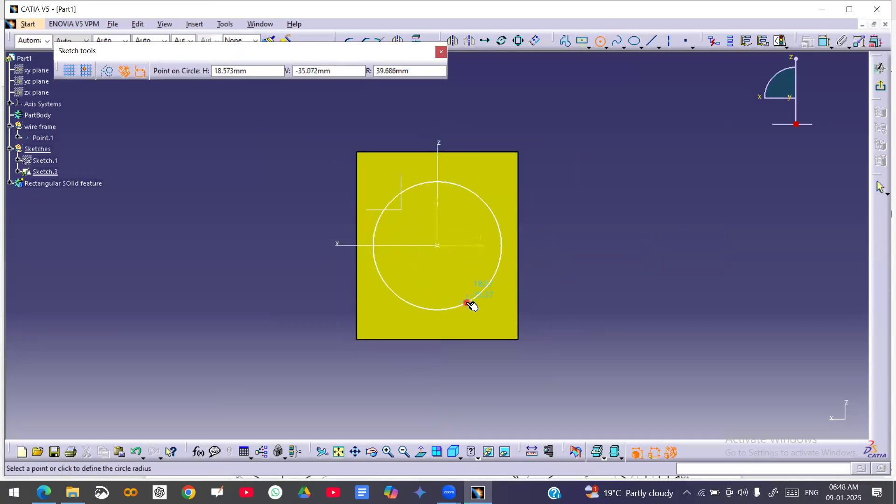
pyautogui.click(465, 296)
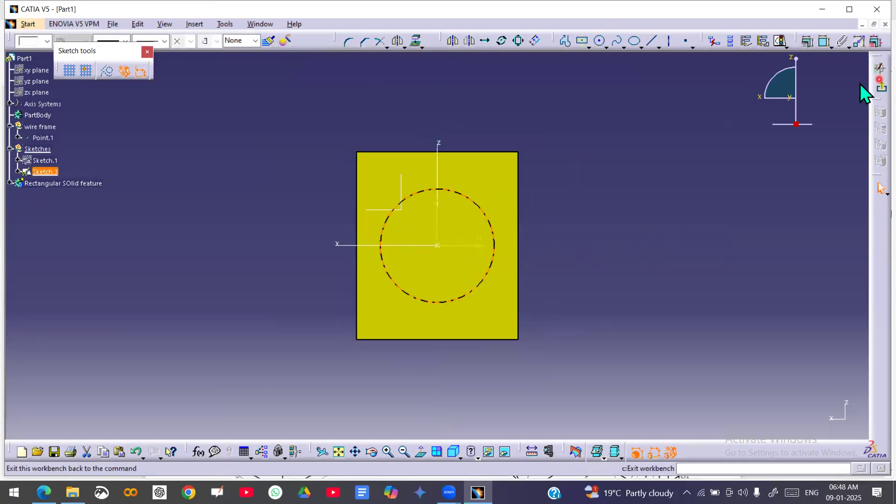
pyautogui.click(880, 87)
pyautogui.moveTo(563, 244); pyautogui.dragTo(525, 294, button='middle')
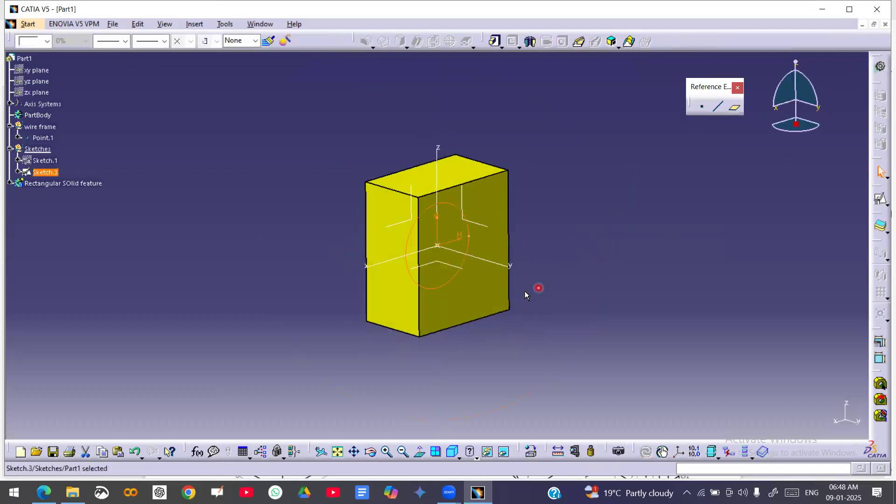
pyautogui.click(597, 215)
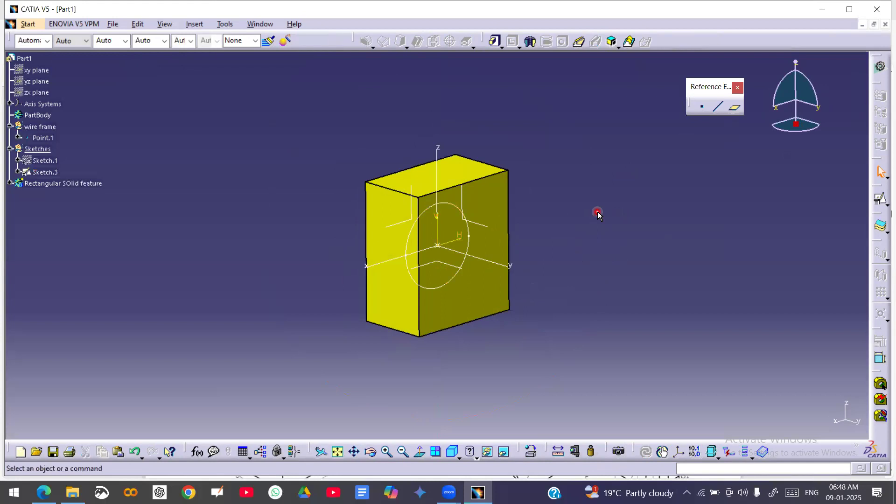
# Insert a new body and rename it Circular SOlid feature.
pyautogui.click(197, 25)
pyautogui.click(211, 53)
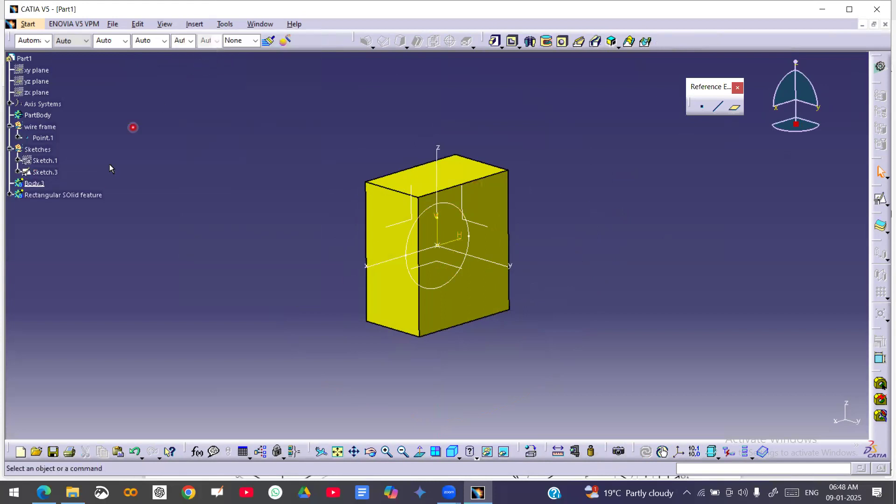
pyautogui.click(31, 183)
pyautogui.rightClick(34, 183)
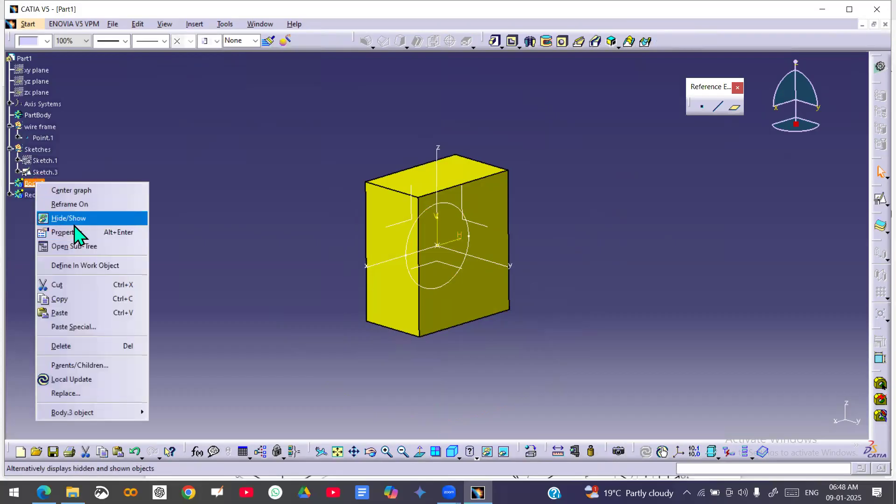
pyautogui.click(74, 234)
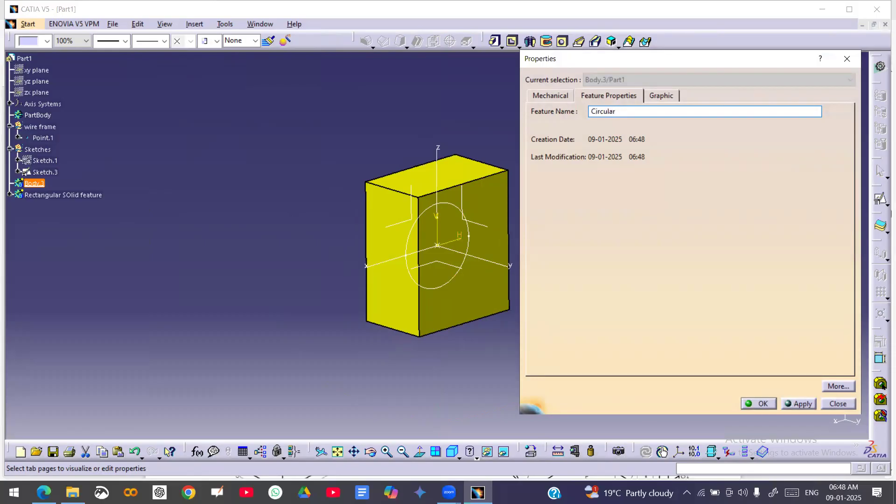
pyautogui.write('SOlid feature')
pyautogui.click(752, 401)
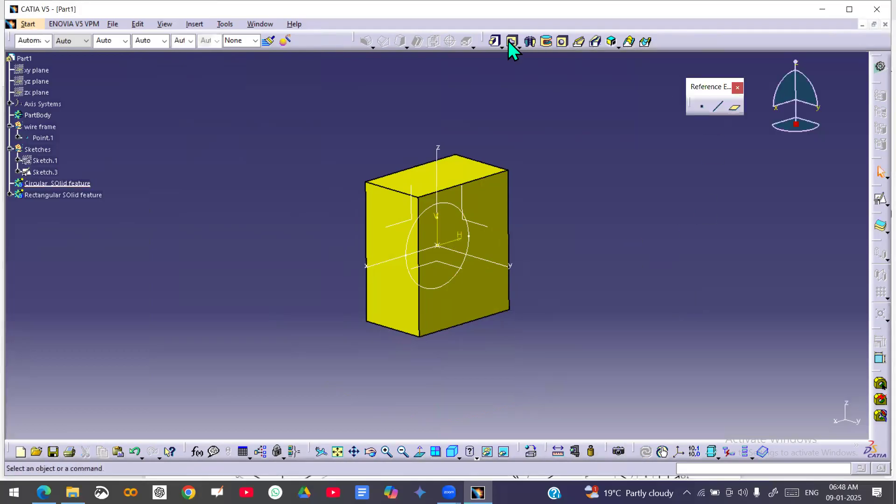
# Pad the circle in Sketch.3 with mirrored extent, lengthening it so the cylinder projects well beyond both sides of the block.
pyautogui.click(497, 36)
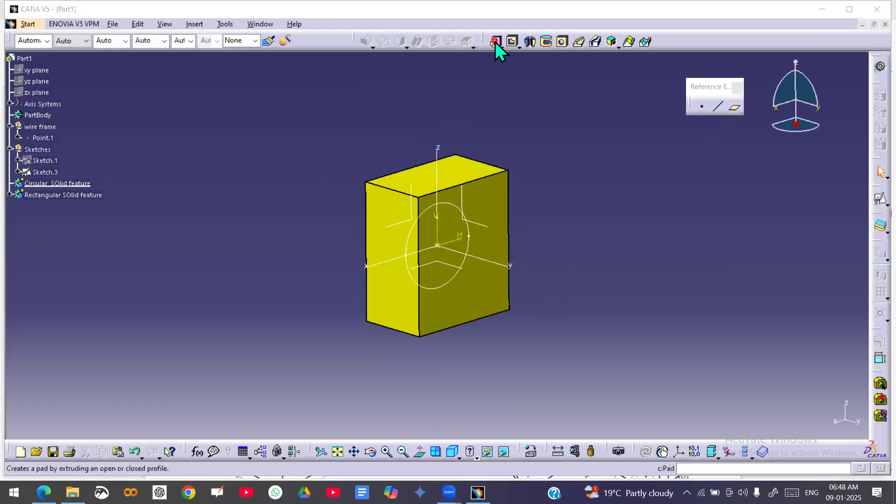
pyautogui.click(494, 41)
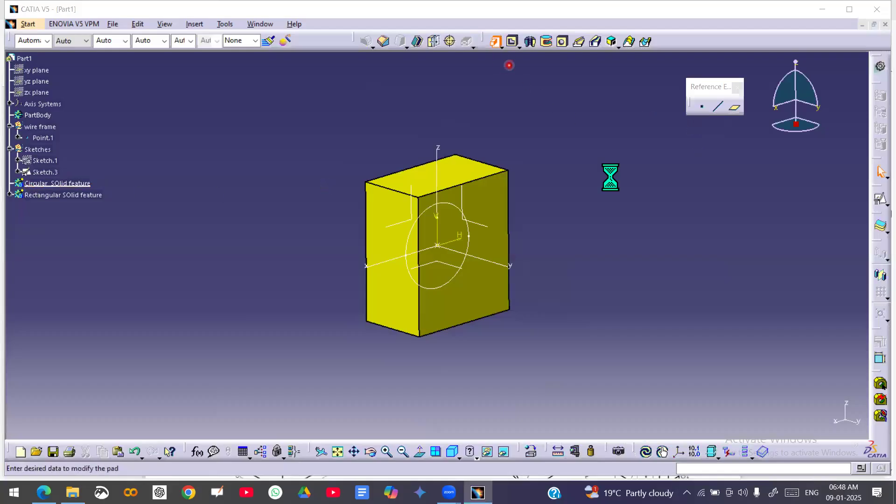
pyautogui.click(448, 287)
pyautogui.click(664, 362)
pyautogui.moveTo(528, 304); pyautogui.dragTo(581, 278, button='middle')
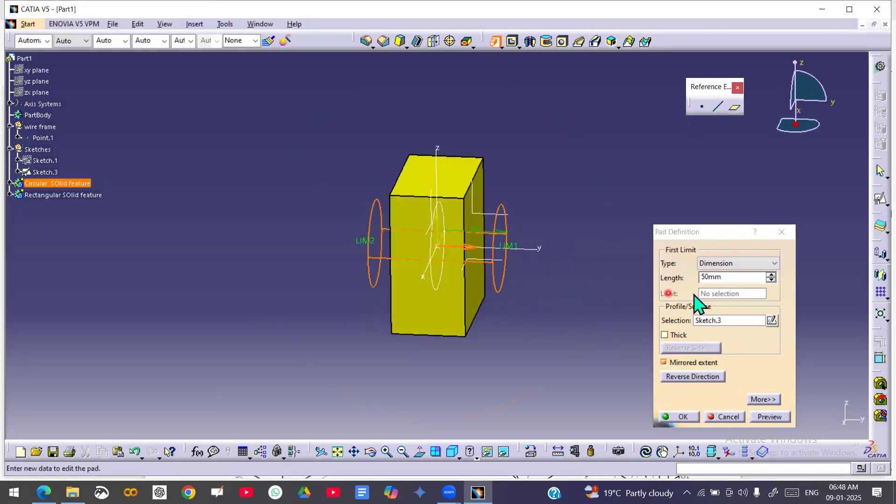
pyautogui.doubleClick(731, 277)
pyautogui.write('1')
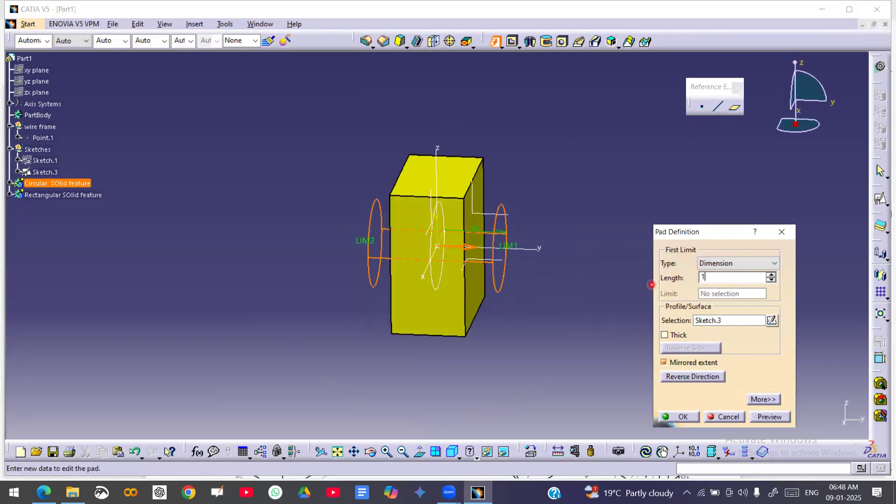
pyautogui.press('Return')
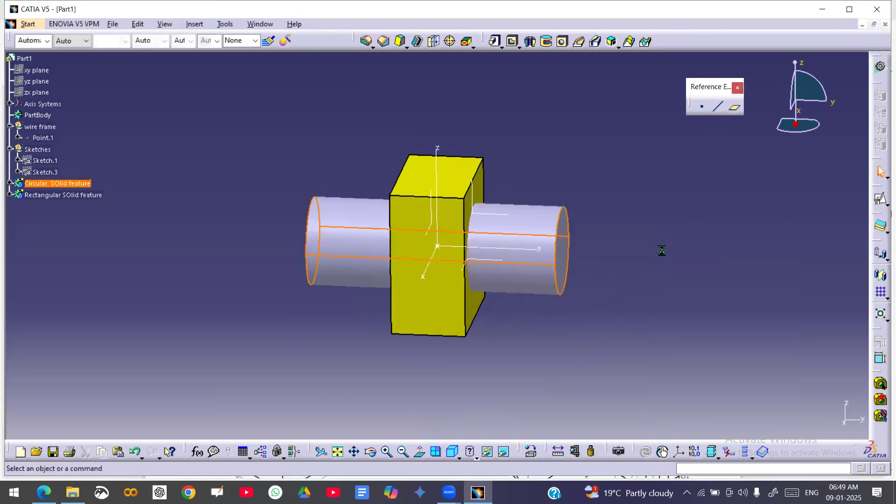
pyautogui.click(628, 254)
# Colour the Circular SOlid feature body purple and deselect it.
pyautogui.moveTo(627, 254); pyautogui.dragTo(606, 280, button='middle')
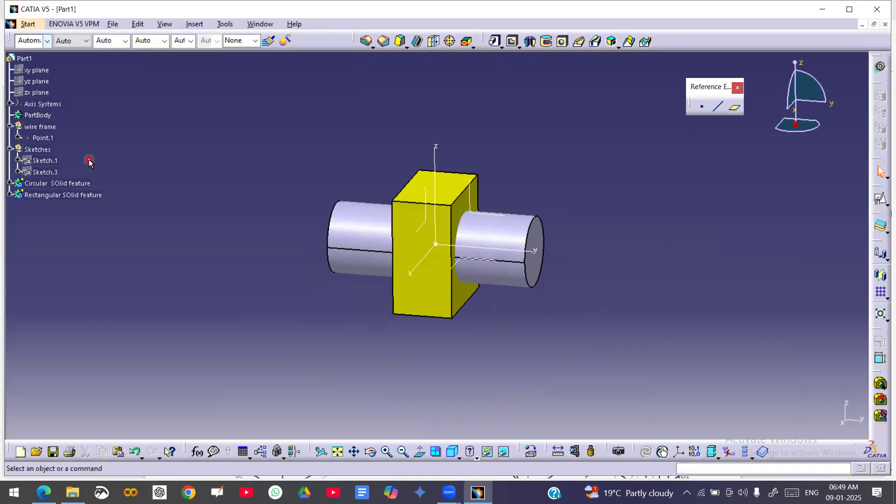
pyautogui.click(55, 185)
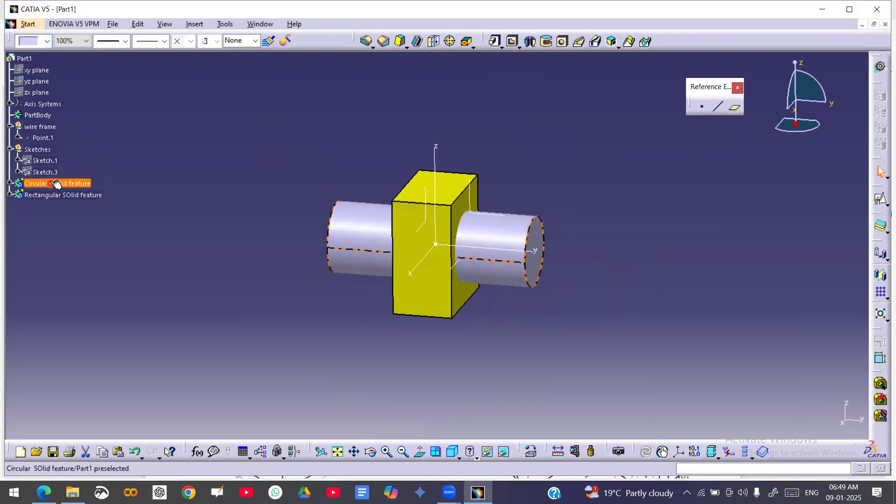
pyautogui.click(47, 41)
pyautogui.click(41, 144)
pyautogui.click(375, 167)
pyautogui.moveTo(496, 179); pyautogui.dragTo(500, 174, button='middle')
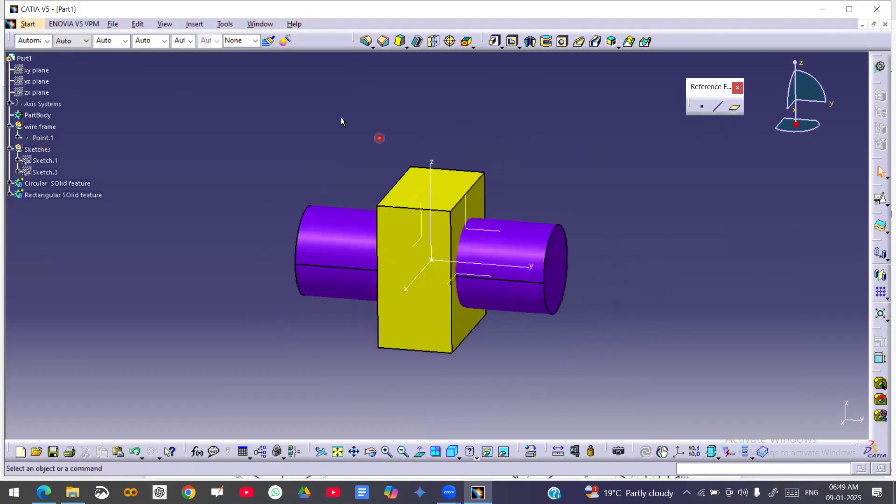
pyautogui.click(24, 58)
pyautogui.rightClick(39, 107)
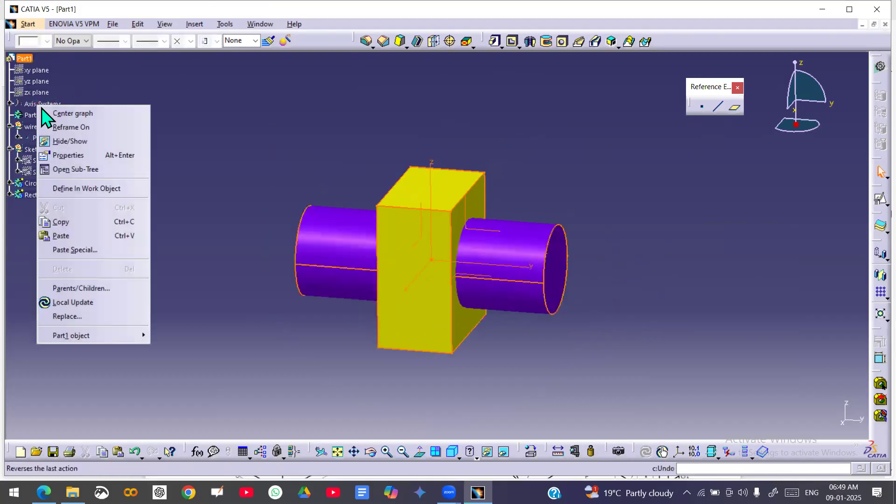
pyautogui.click(73, 142)
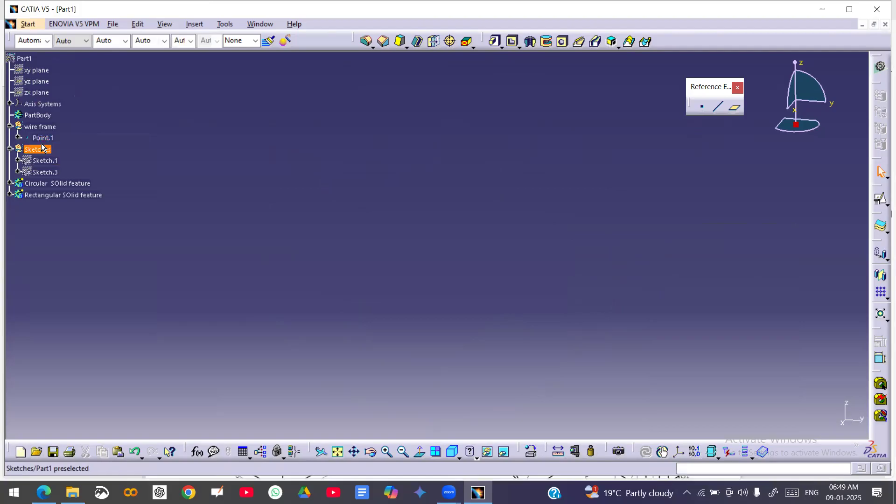
pyautogui.rightClick(23, 58)
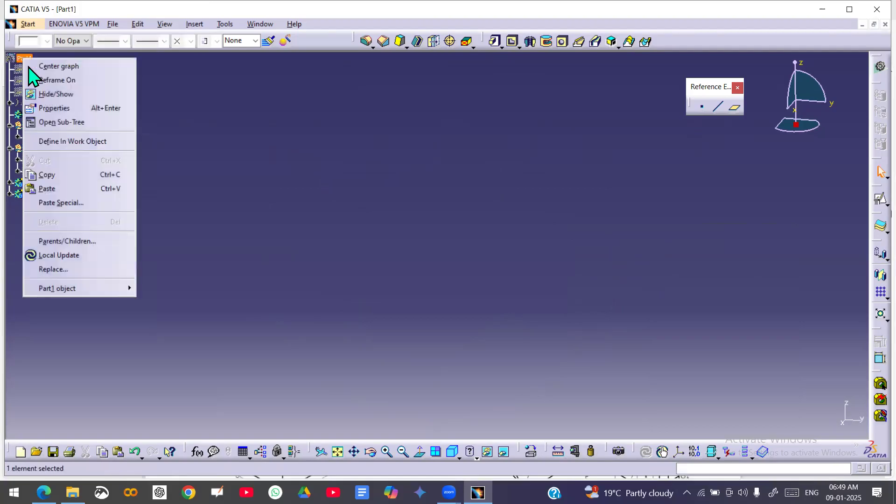
pyautogui.click(55, 95)
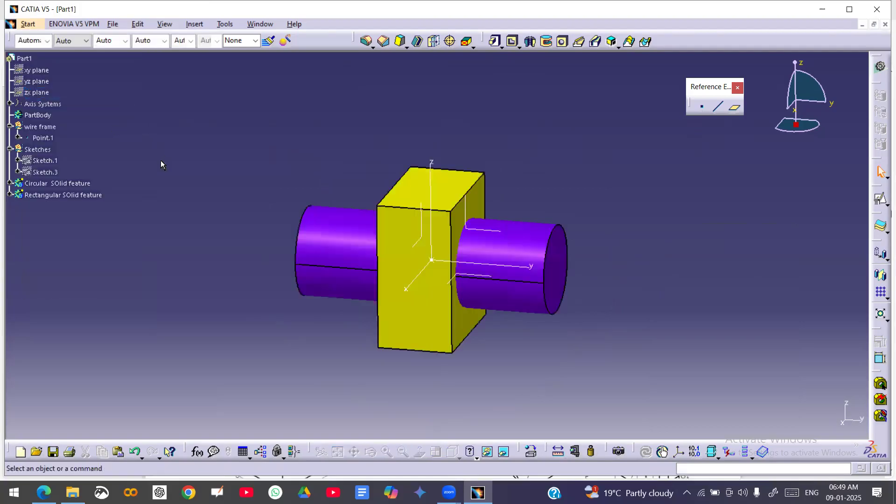
# Expand the Axis Systems group and hide the Absolute Axis System.
pyautogui.click(15, 105)
pyautogui.rightClick(62, 116)
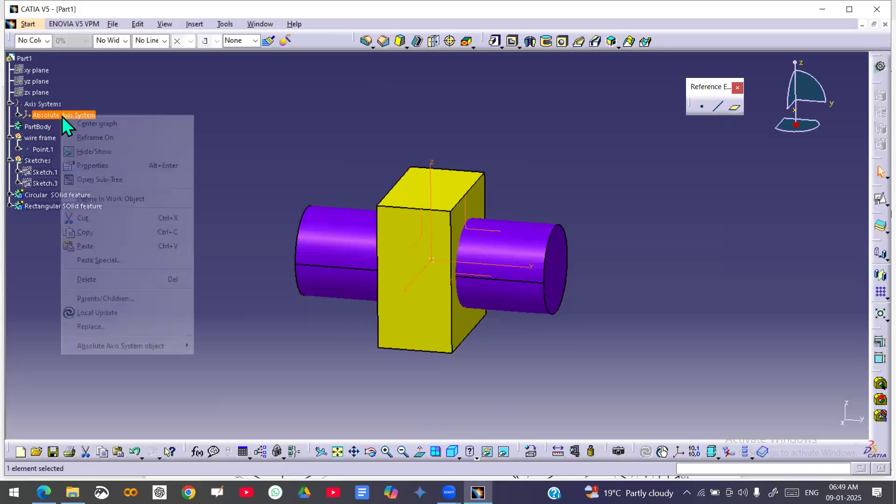
pyautogui.click(102, 150)
pyautogui.moveTo(460, 298); pyautogui.dragTo(494, 262, button='middle')
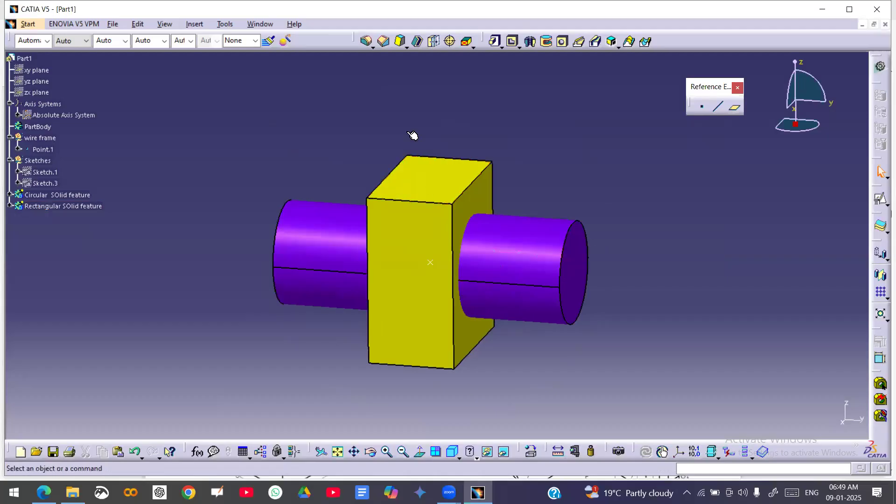
pyautogui.moveTo(442, 164); pyautogui.dragTo(483, 133)
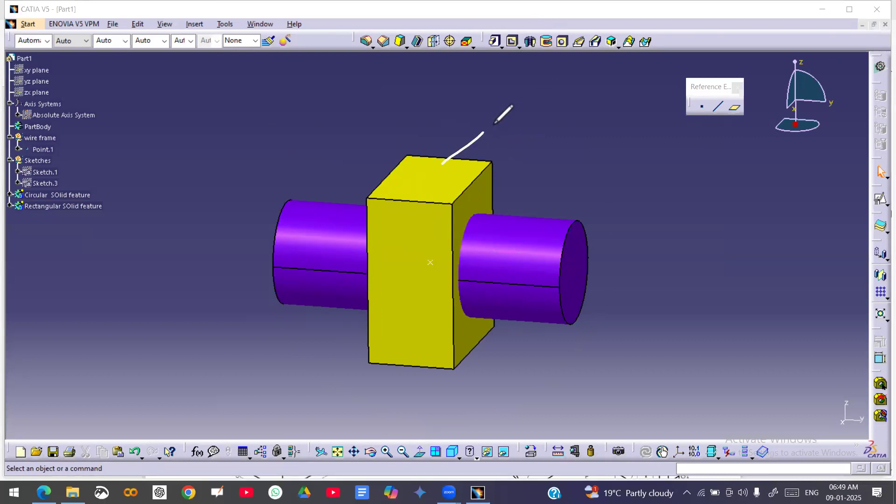
pyautogui.moveTo(496, 115)
pyautogui.mouseDown()
pyautogui.moveTo(501, 133)
pyautogui.moveTo(486, 102)
pyautogui.mouseUp()
pyautogui.moveTo(518, 228)
pyautogui.mouseDown()
pyautogui.moveTo(625, 179)
pyautogui.moveTo(617, 162)
pyautogui.mouseUp()
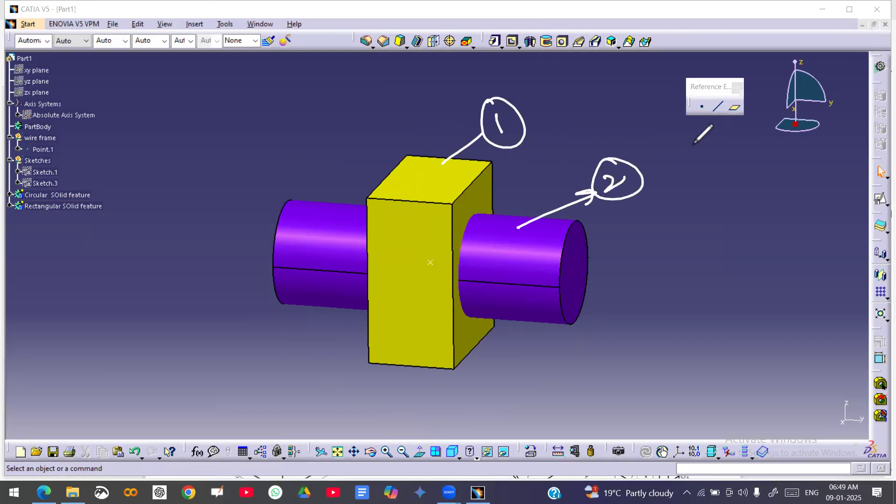
pyautogui.moveTo(684, 153)
pyautogui.mouseDown()
pyautogui.moveTo(744, 140)
pyautogui.moveTo(728, 155)
pyautogui.mouseUp()
pyautogui.moveTo(718, 122); pyautogui.dragTo(737, 164)
pyautogui.moveTo(642, 200); pyautogui.dragTo(810, 159)
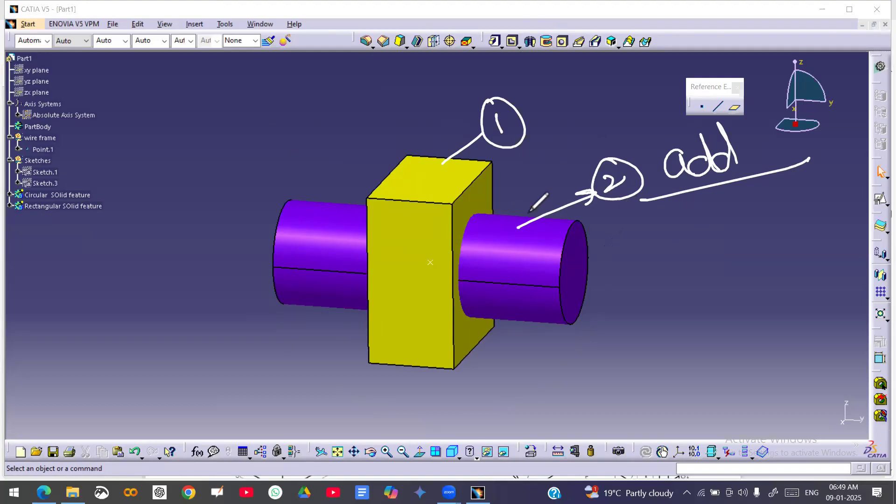
pyautogui.moveTo(614, 223); pyautogui.dragTo(663, 226)
pyautogui.moveTo(601, 241)
pyautogui.mouseDown()
pyautogui.moveTo(658, 236)
pyautogui.moveTo(660, 248)
pyautogui.mouseUp()
pyautogui.moveTo(693, 214); pyautogui.dragTo(705, 238)
pyautogui.moveTo(717, 206)
pyautogui.mouseDown()
pyautogui.moveTo(713, 227)
pyautogui.moveTo(726, 216)
pyautogui.mouseUp()
pyautogui.moveTo(739, 208); pyautogui.dragTo(761, 218)
pyautogui.moveTo(764, 201); pyautogui.dragTo(800, 205)
pyautogui.moveTo(803, 172); pyautogui.dragTo(793, 177)
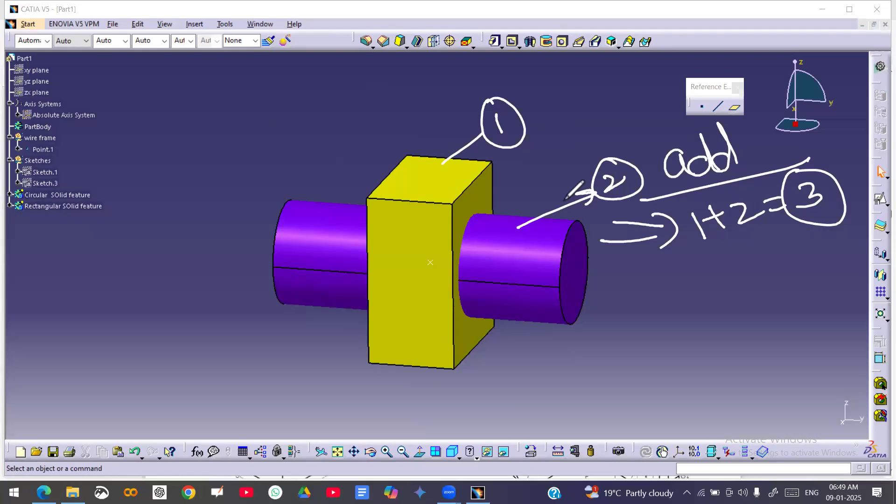
pyautogui.moveTo(752, 200); pyautogui.dragTo(765, 200)
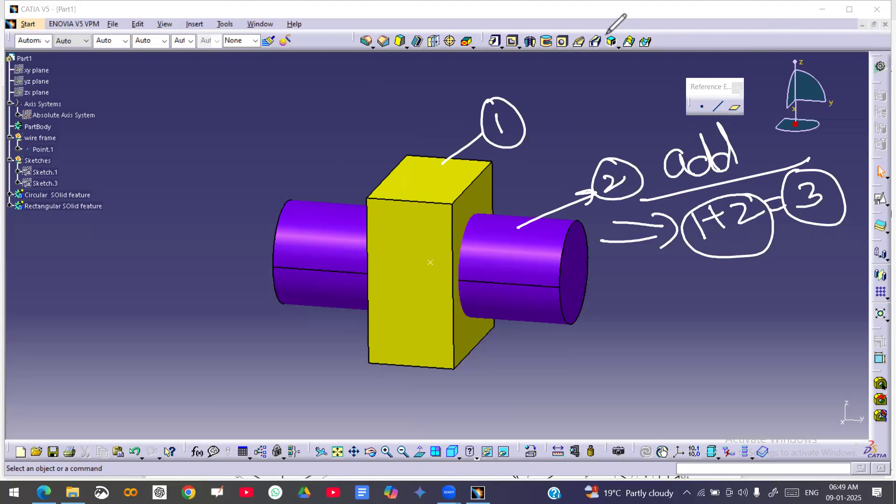
# Clear the handwritten annotations and define the Rectangular SOlid feature body as the in-work object.
pyautogui.press('Escape')
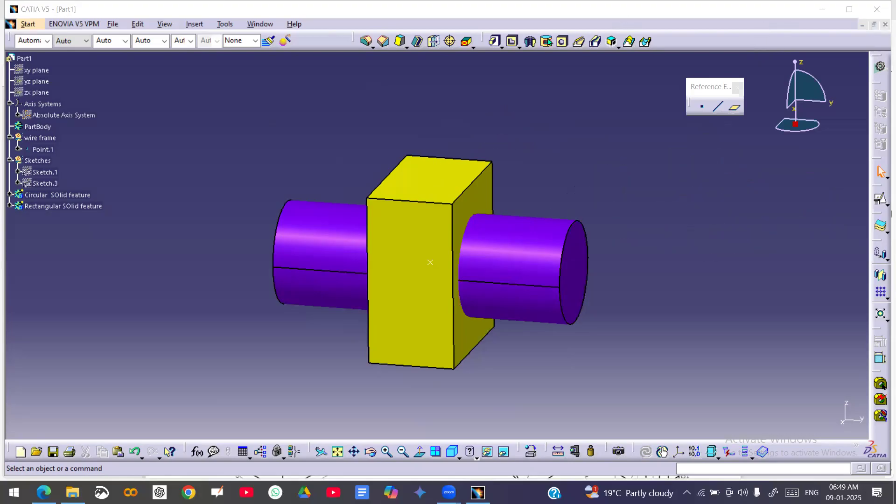
pyautogui.click(357, 133)
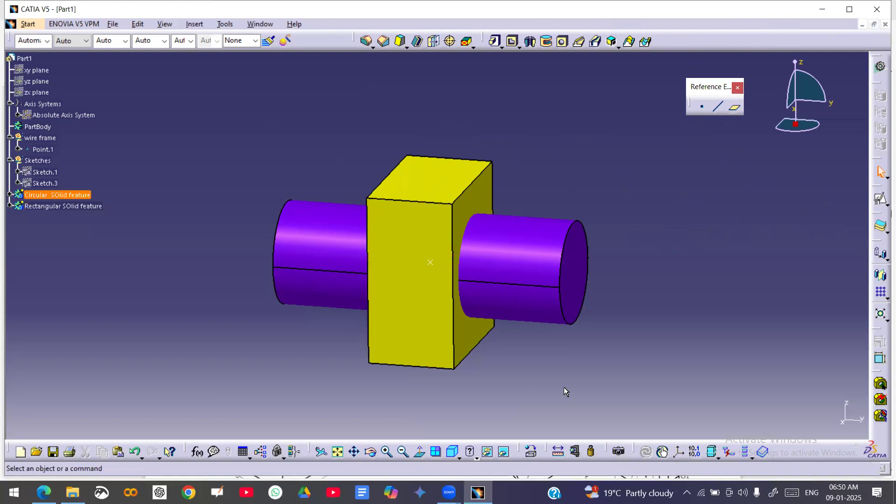
pyautogui.click(47, 208)
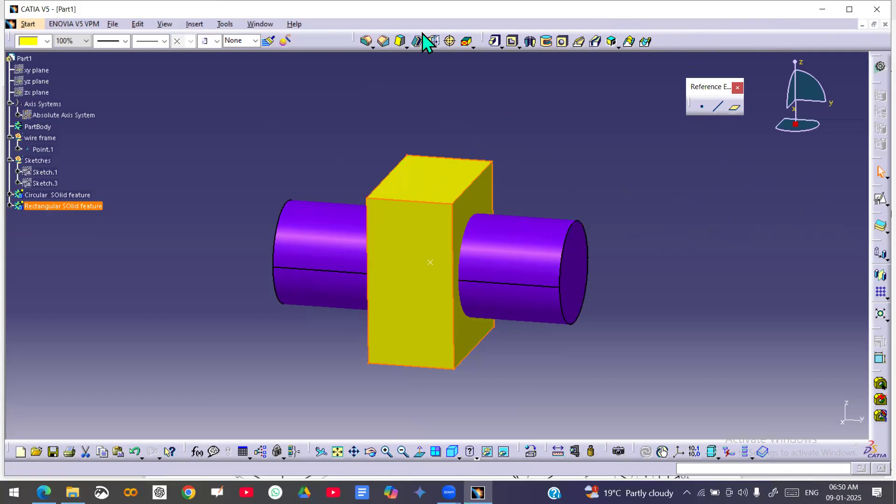
pyautogui.rightClick(52, 211)
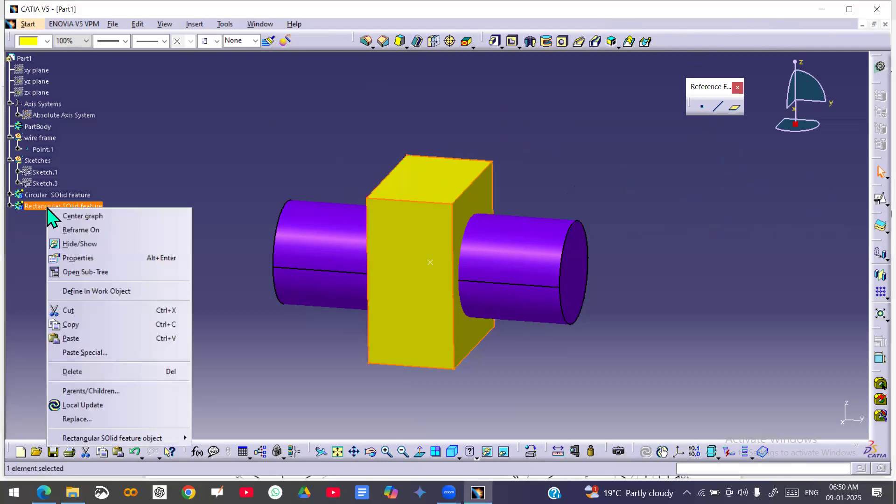
pyautogui.click(78, 291)
pyautogui.click(77, 293)
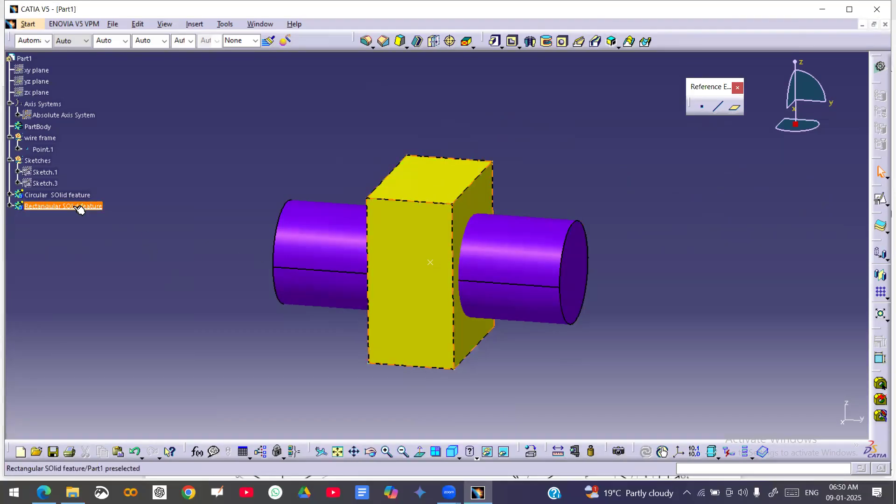
# Add the Circular SOlid feature body to the Rectangular SOlid feature body with the Boolean Add operation.
pyautogui.click(62, 194)
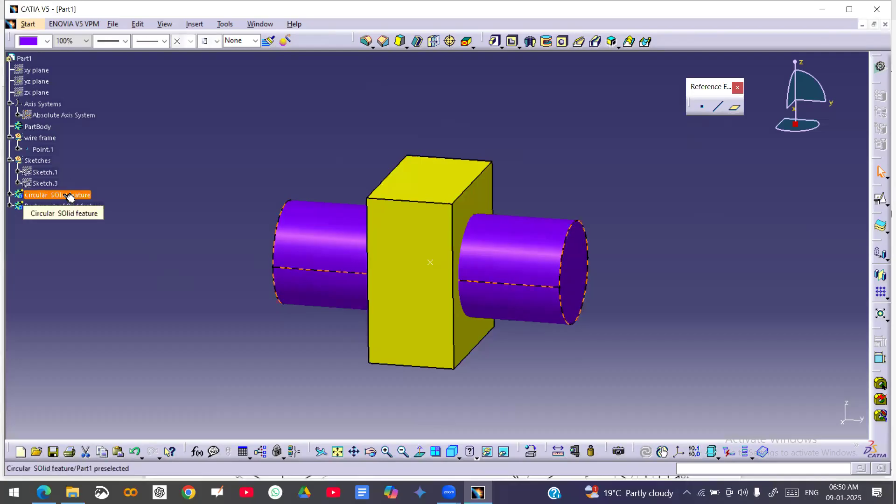
pyautogui.rightClick(63, 195)
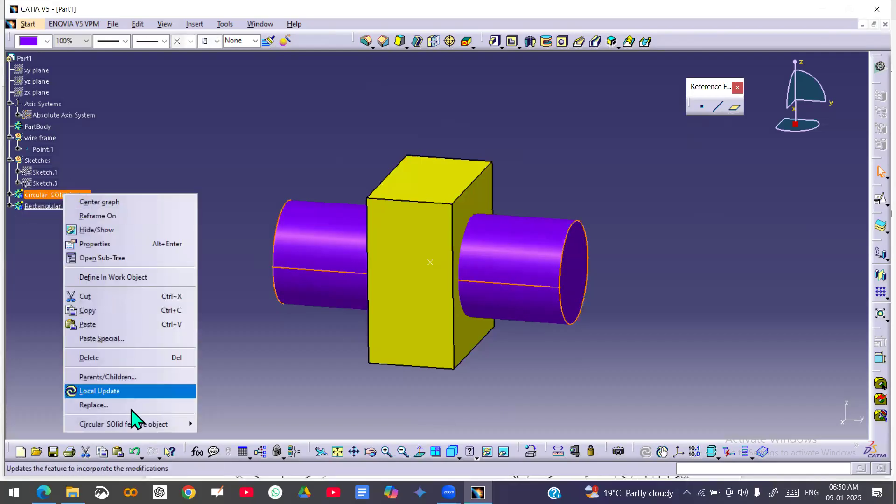
pyautogui.moveTo(138, 425)
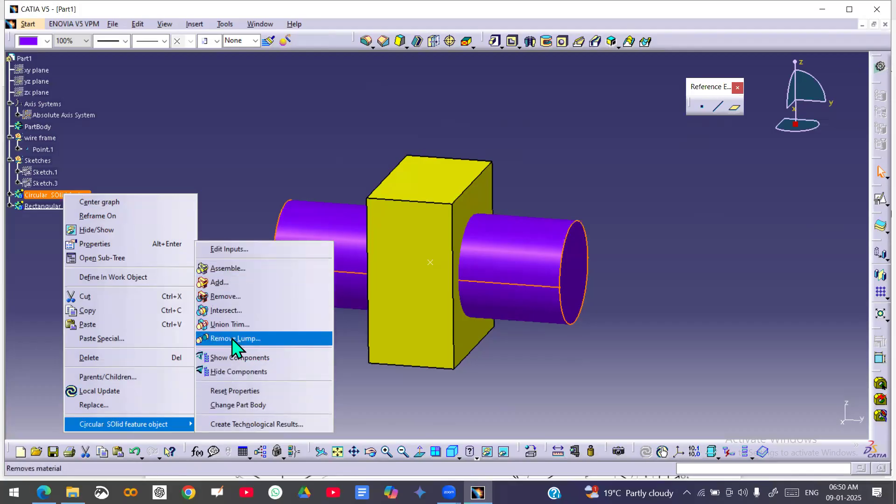
pyautogui.click(268, 285)
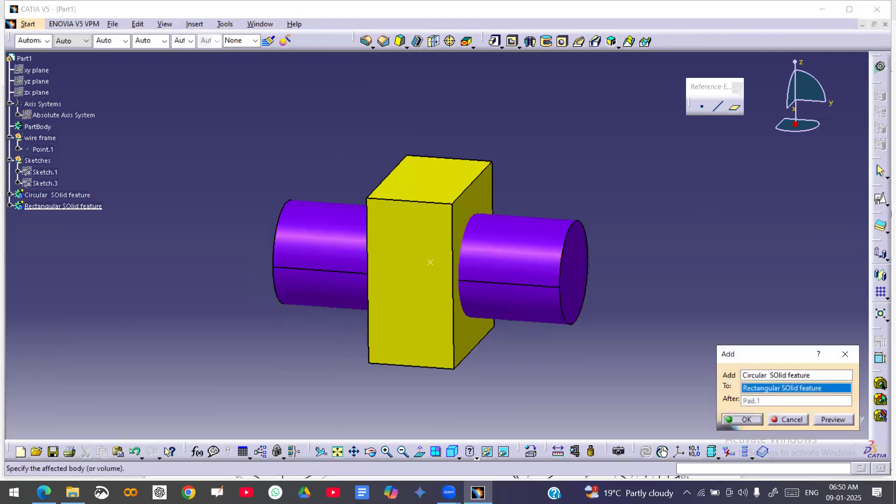
pyautogui.press('Return')
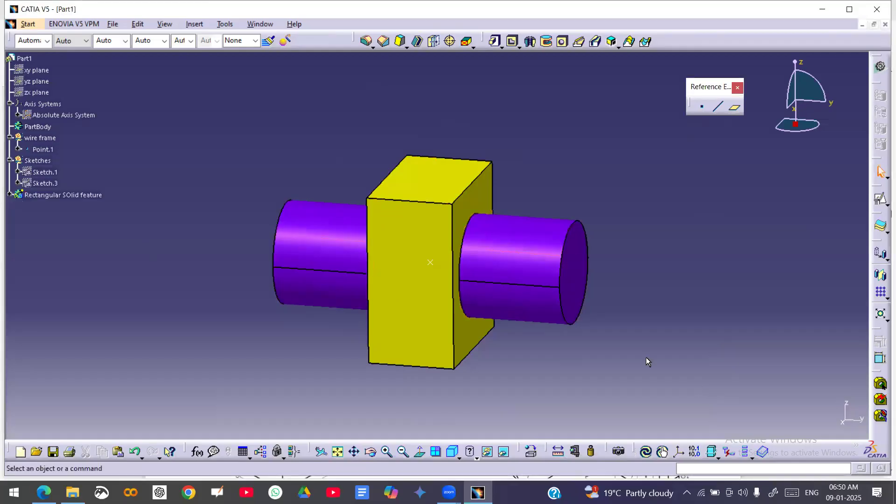
# Expand the combined Rectangular SOlid feature body to examine its Boolean structure, and update the part.
pyautogui.click(51, 196)
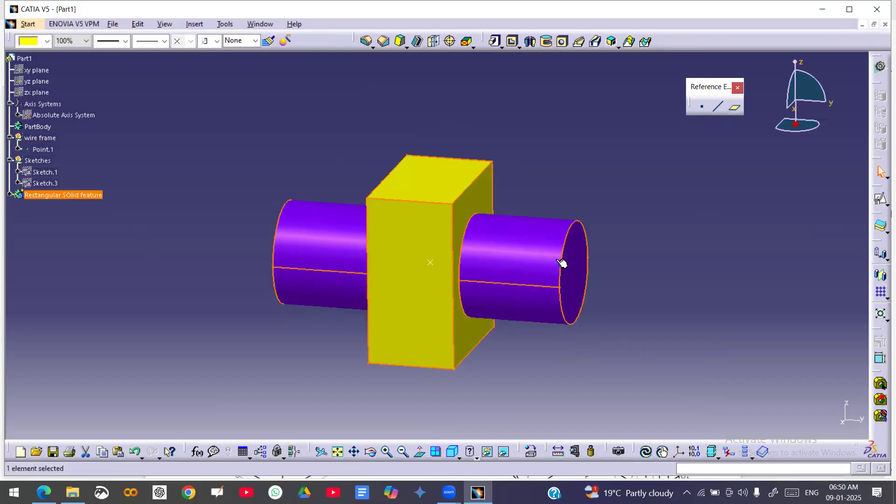
pyautogui.click(28, 218)
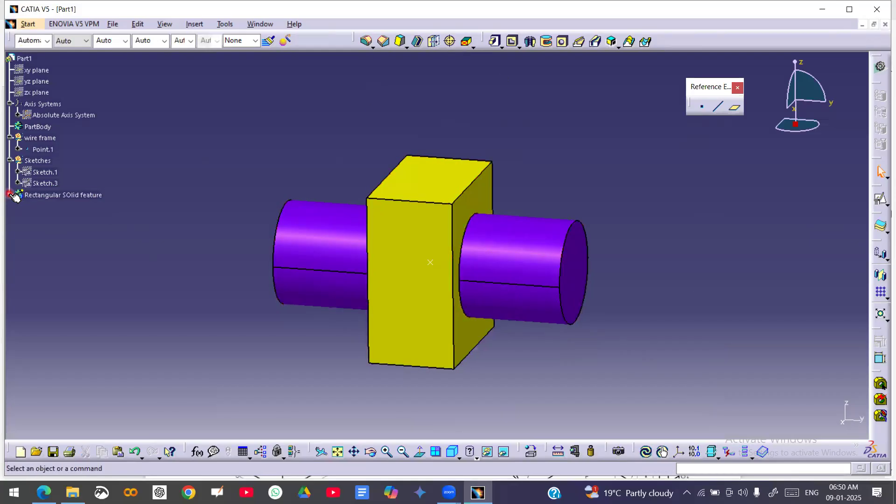
pyautogui.keyDown('ctrl'); pyautogui.scroll(5, 29, 218); pyautogui.keyUp('ctrl')
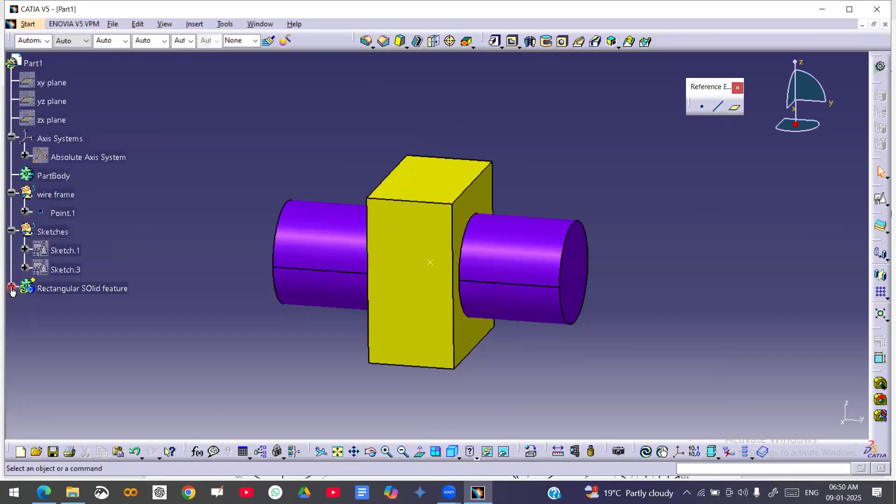
pyautogui.click(12, 289)
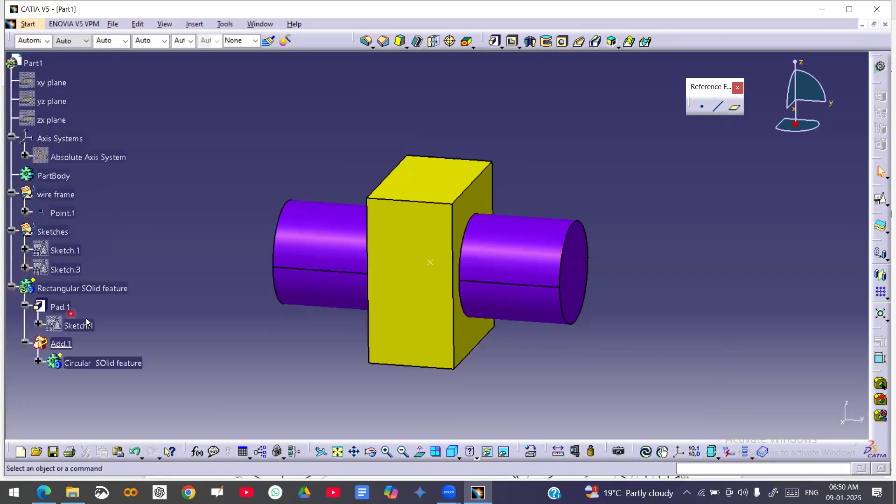
pyautogui.click(99, 370)
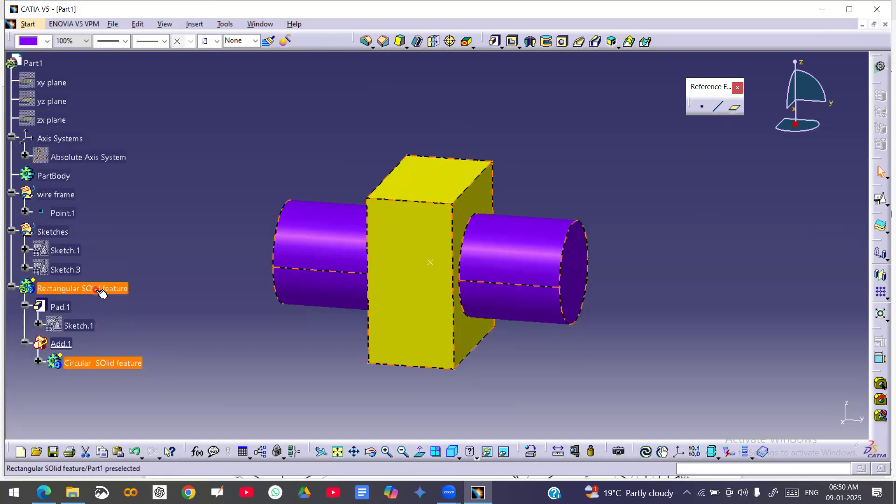
pyautogui.click(276, 358)
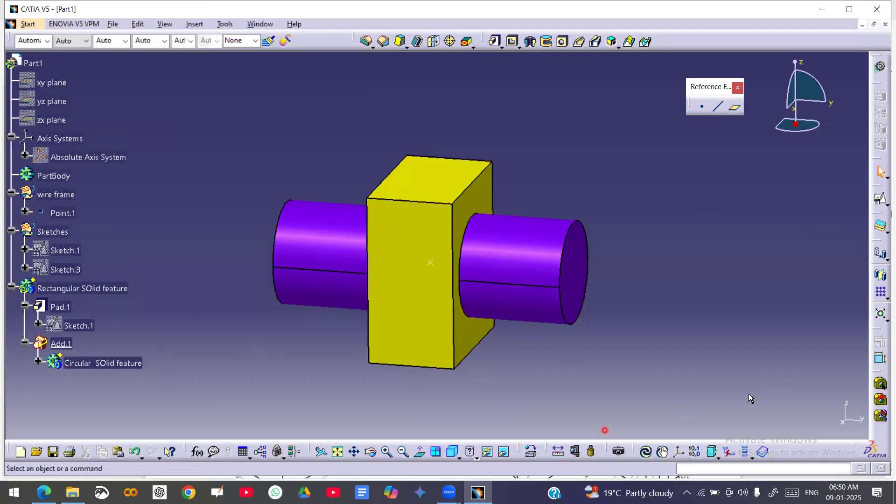
pyautogui.click(745, 288)
pyautogui.click(646, 451)
# Delete the Boolean Add operation and collapse the Rectangular SOlid feature body in the tree.
pyautogui.rightClick(66, 344)
pyautogui.click(110, 265)
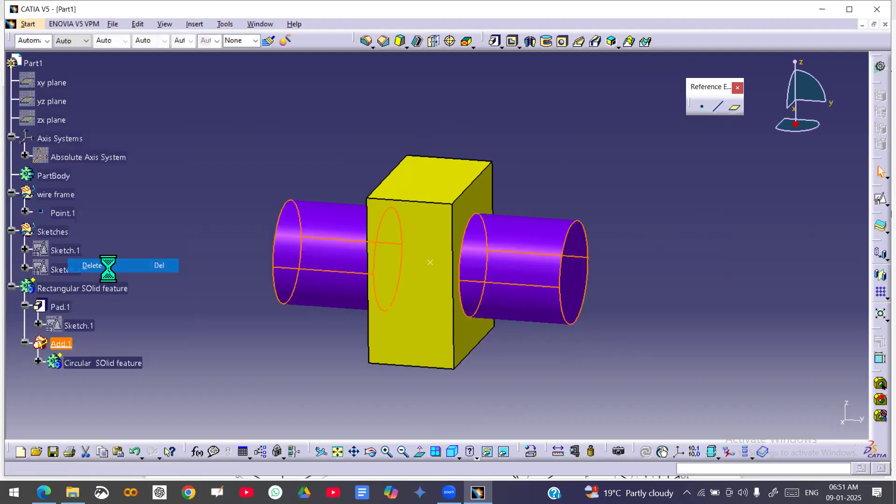
pyautogui.press('Return')
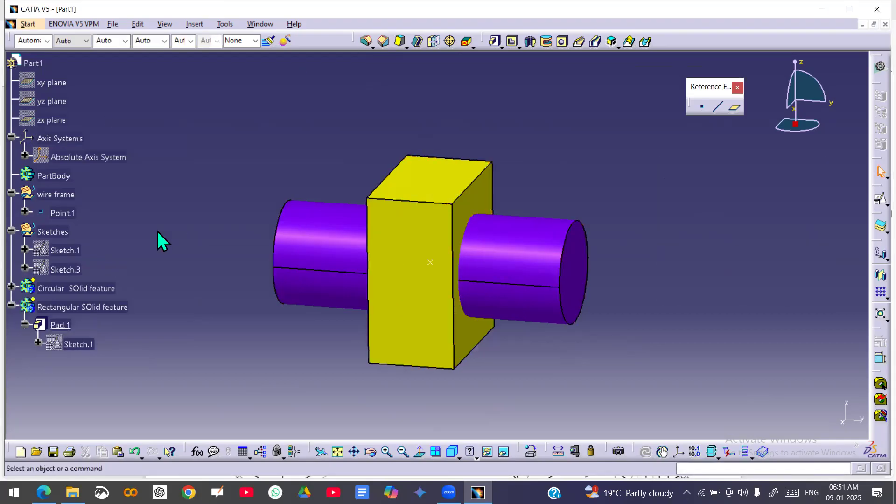
pyautogui.click(11, 306)
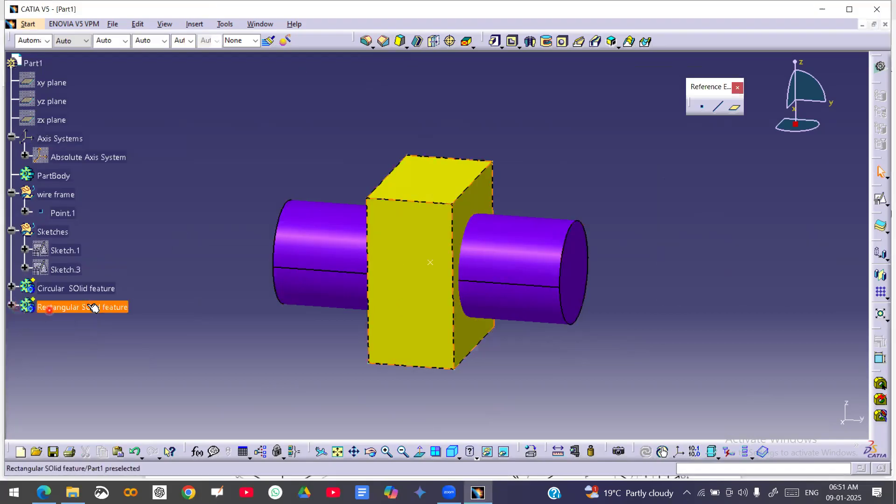
# Highlight the rectangular and circular bodies separately and together, in the tree and the model, to examine them as independent solids.
pyautogui.click(93, 308)
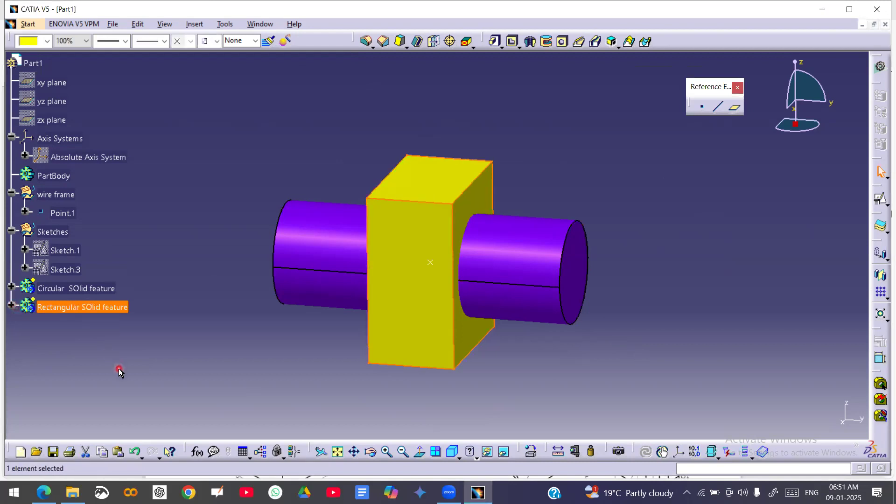
pyautogui.click(102, 287)
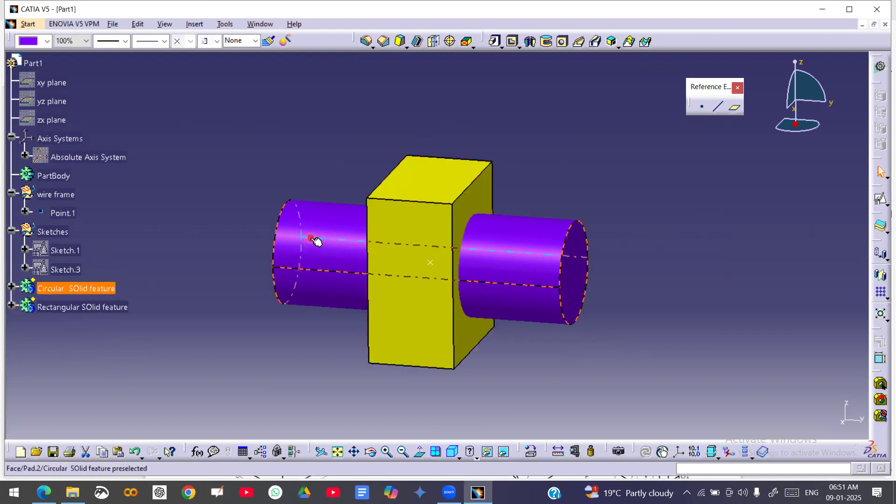
pyautogui.keyDown('ctrl'); pyautogui.click(85, 306); pyautogui.keyUp('ctrl')
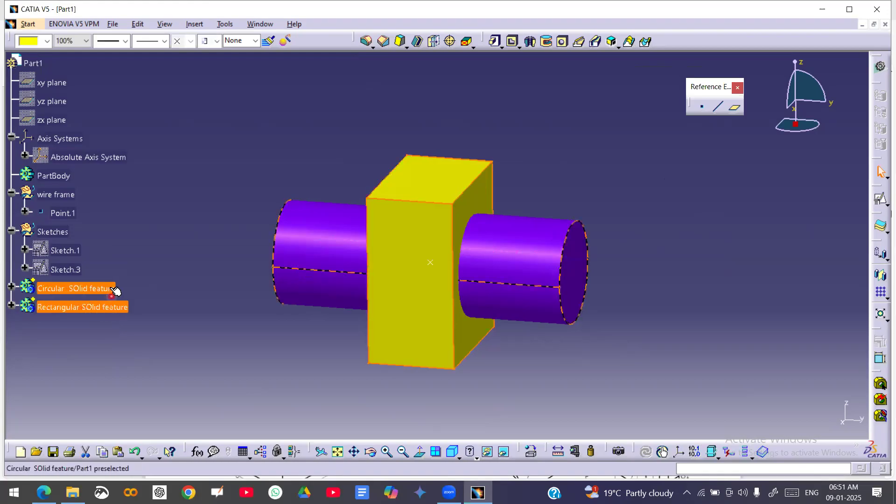
pyautogui.click(146, 279)
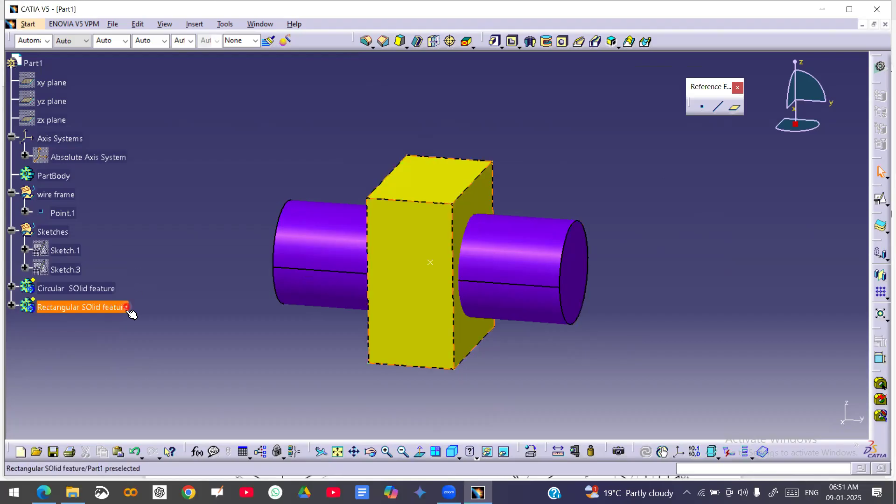
pyautogui.click(404, 183)
pyautogui.keyDown('ctrl'); pyautogui.click(337, 257); pyautogui.keyUp('ctrl')
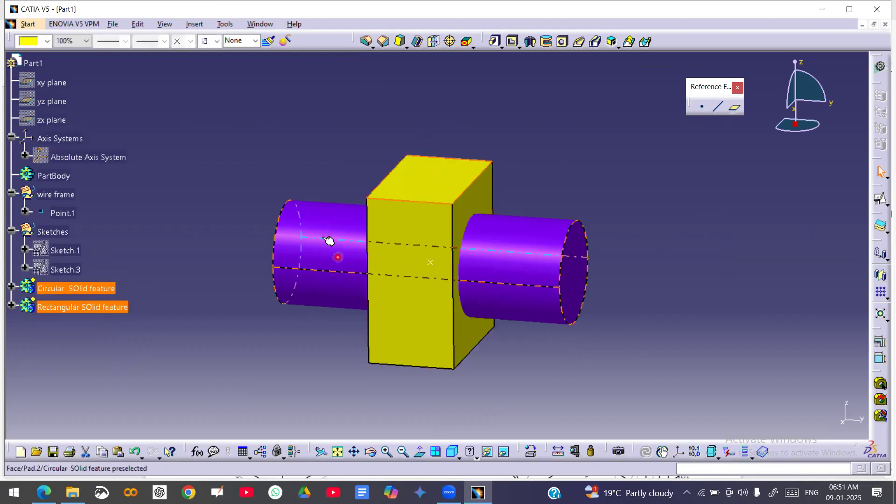
pyautogui.click(327, 239)
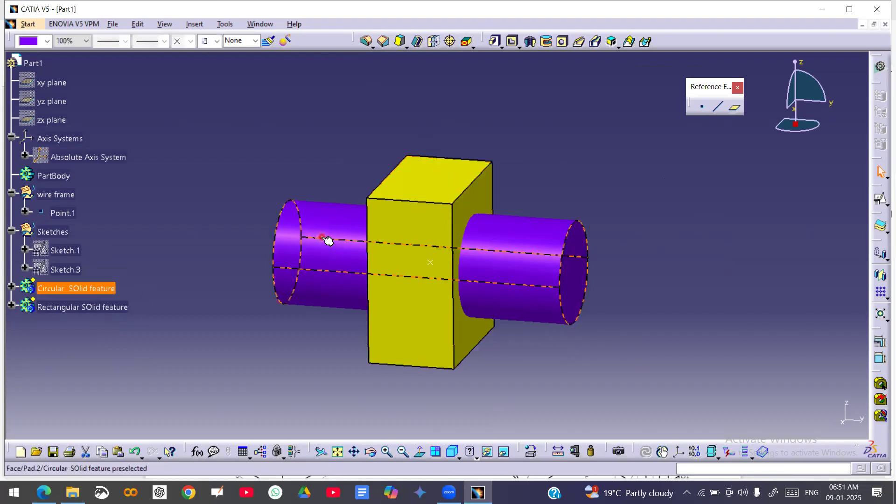
pyautogui.click(242, 161)
pyautogui.click(433, 185)
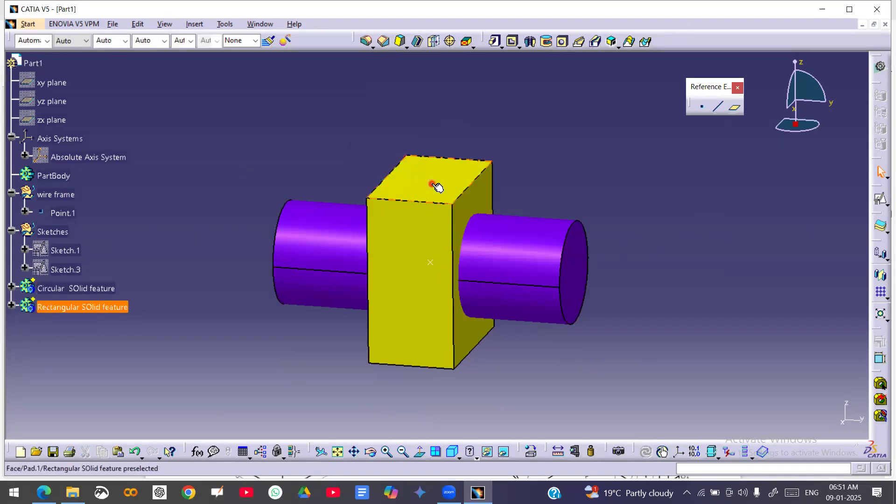
pyautogui.click(434, 176)
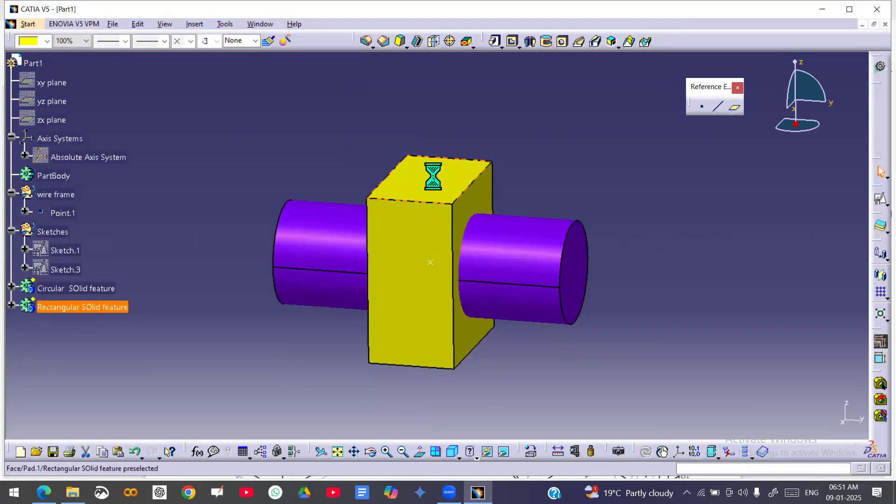
pyautogui.keyDown('ctrl'); pyautogui.click(510, 234); pyautogui.keyUp('ctrl')
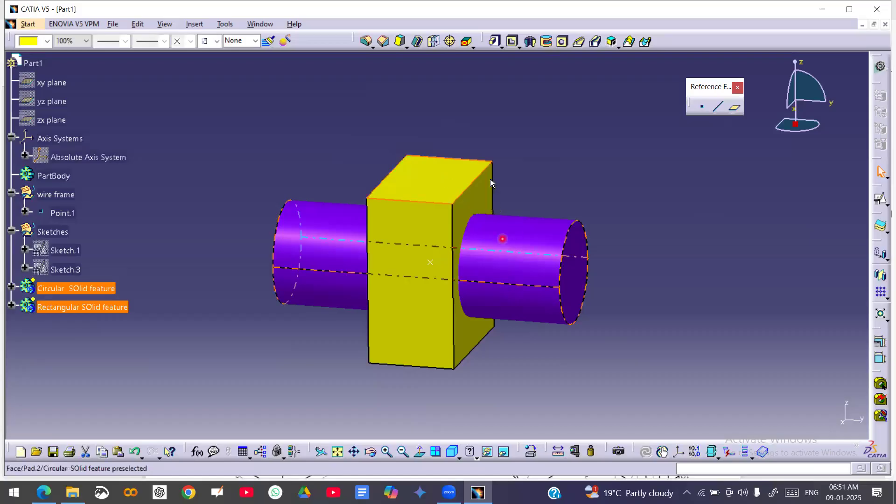
pyautogui.click(434, 177)
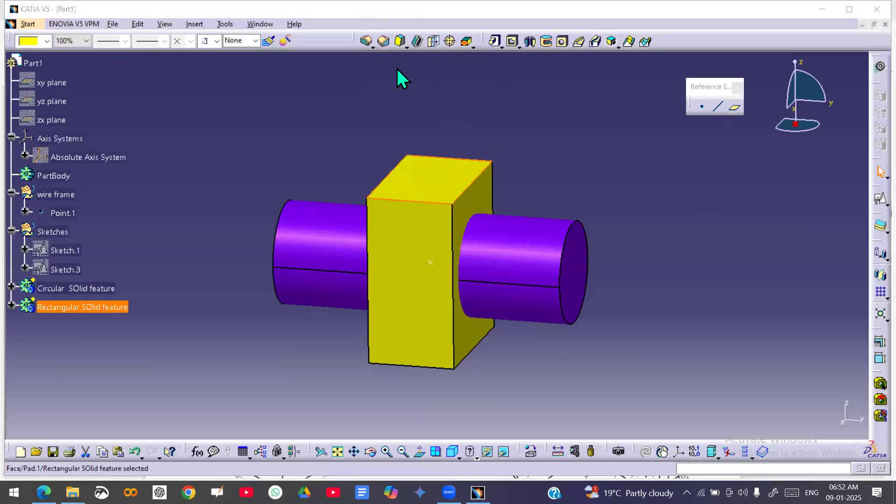
# Annotate the yellow block as "Parent" and the purple cylinder as "Child", each with a handwritten leader line.
pyautogui.moveTo(450, 170)
pyautogui.mouseDown()
pyautogui.moveTo(538, 130)
pyautogui.moveTo(563, 147)
pyautogui.mouseUp()
pyautogui.moveTo(538, 126)
pyautogui.mouseDown()
pyautogui.moveTo(583, 106)
pyautogui.moveTo(594, 87)
pyautogui.moveTo(580, 122)
pyautogui.mouseUp()
pyautogui.moveTo(578, 198); pyautogui.dragTo(516, 231)
pyautogui.moveTo(592, 176)
pyautogui.mouseDown()
pyautogui.moveTo(602, 190)
pyautogui.moveTo(622, 189)
pyautogui.mouseUp()
pyautogui.moveTo(629, 156)
pyautogui.mouseDown()
pyautogui.moveTo(629, 189)
pyautogui.moveTo(637, 187)
pyautogui.mouseUp()
pyautogui.moveTo(646, 143); pyautogui.dragTo(650, 174)
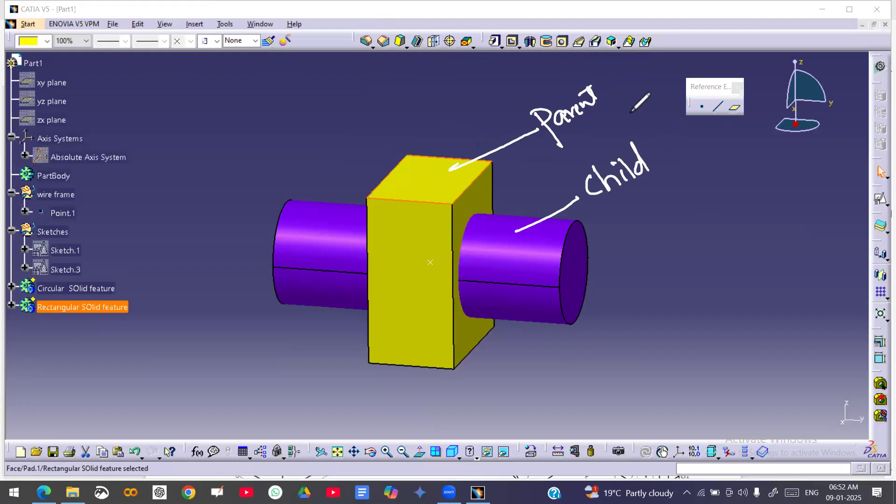
# Link the Parent and Child notes with a bracket, write "family" and "Body" beside it, and dock the floating reference elements toolbar.
pyautogui.moveTo(607, 90)
pyautogui.mouseDown()
pyautogui.moveTo(677, 149)
pyautogui.moveTo(650, 159)
pyautogui.mouseUp()
pyautogui.moveTo(604, 88); pyautogui.dragTo(625, 98)
pyautogui.moveTo(659, 67)
pyautogui.mouseDown()
pyautogui.moveTo(680, 97)
pyautogui.moveTo(724, 61)
pyautogui.moveTo(744, 85)
pyautogui.mouseUp()
pyautogui.moveTo(706, 127)
pyautogui.mouseDown()
pyautogui.moveTo(711, 145)
pyautogui.moveTo(747, 116)
pyautogui.moveTo(764, 141)
pyautogui.mouseUp()
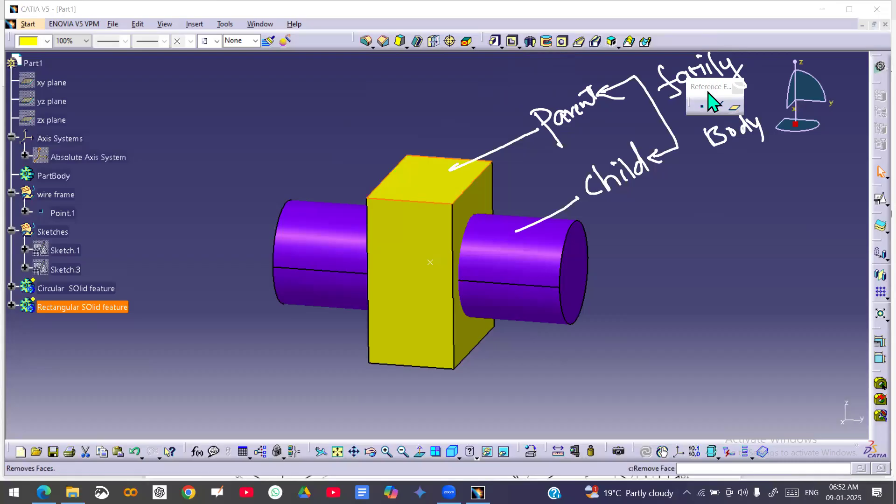
pyautogui.moveTo(857, 40); pyautogui.dragTo(857, 39)
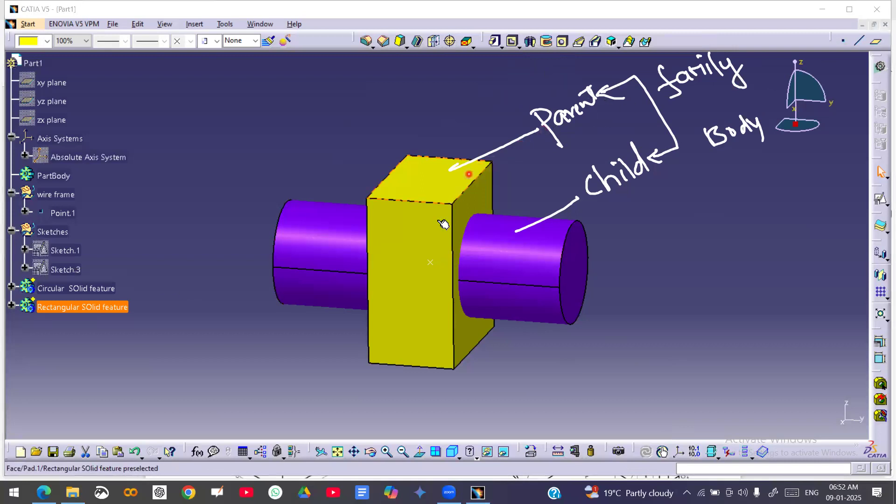
# Define the parent body, Rectangular SOlid feature, as the in-work object again.
pyautogui.click(428, 290)
pyautogui.click(112, 364)
pyautogui.click(80, 307)
pyautogui.rightClick(81, 308)
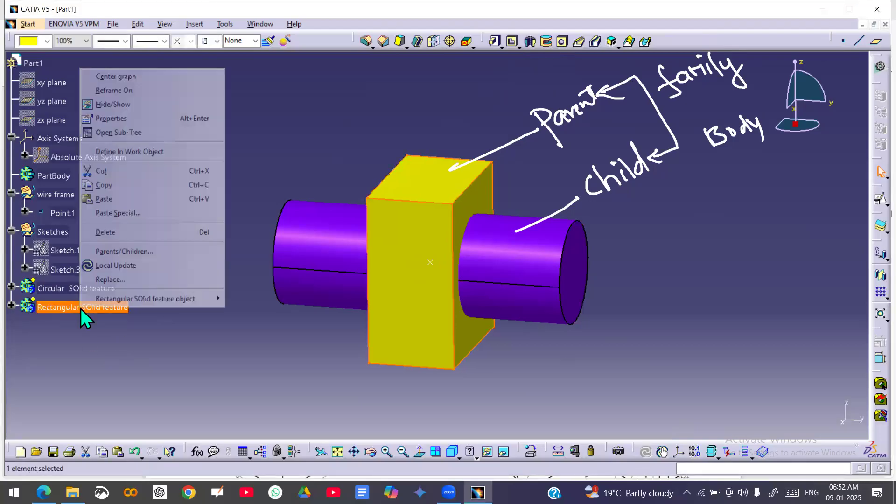
pyautogui.click(159, 152)
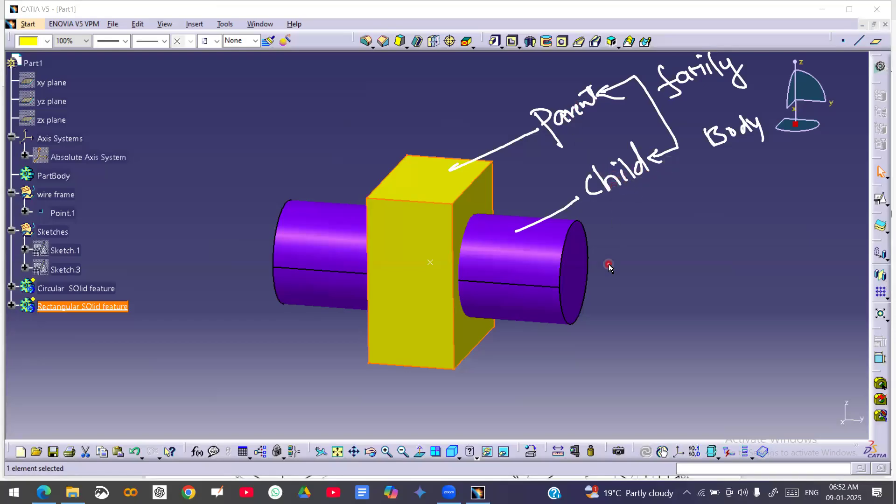
# Add the Circular SOlid feature body to the Rectangular SOlid feature body, previewing the result before accepting it.
pyautogui.click(89, 289)
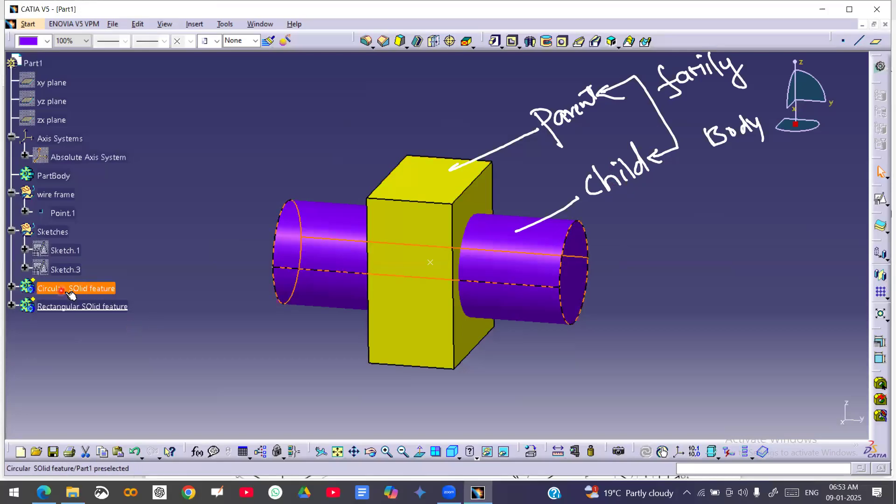
pyautogui.click(128, 285)
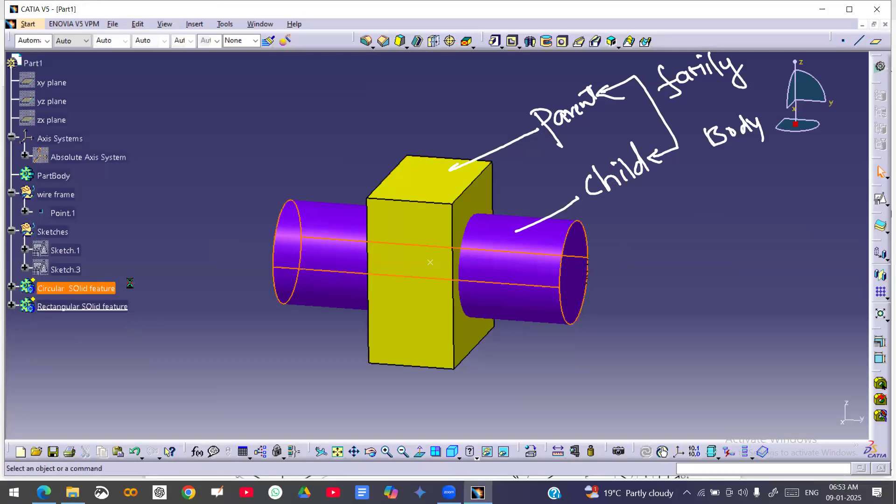
pyautogui.click(98, 291)
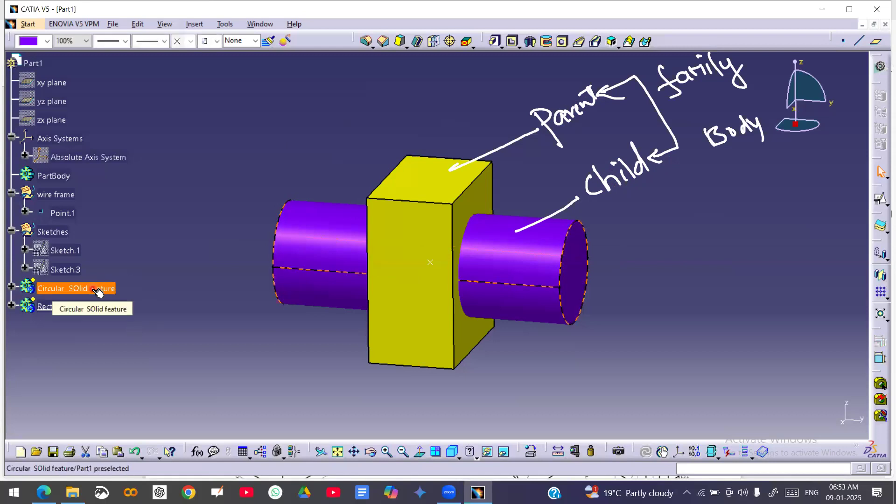
pyautogui.rightClick(93, 290)
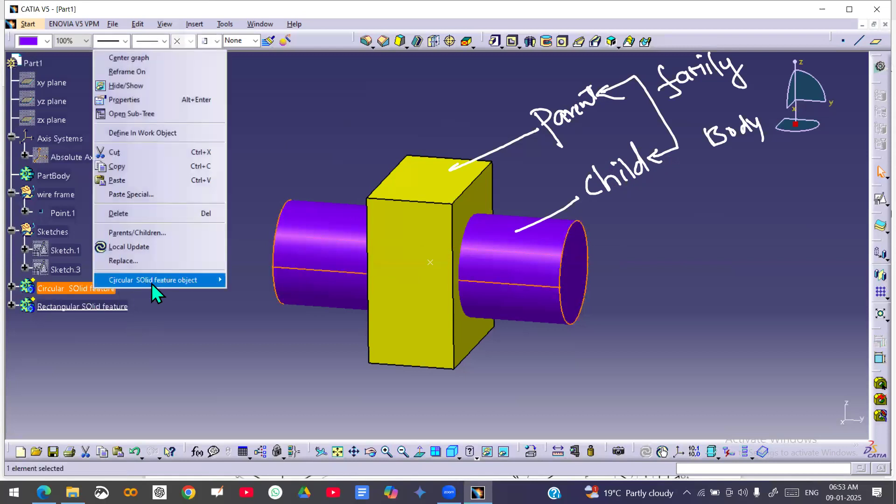
pyautogui.moveTo(180, 280)
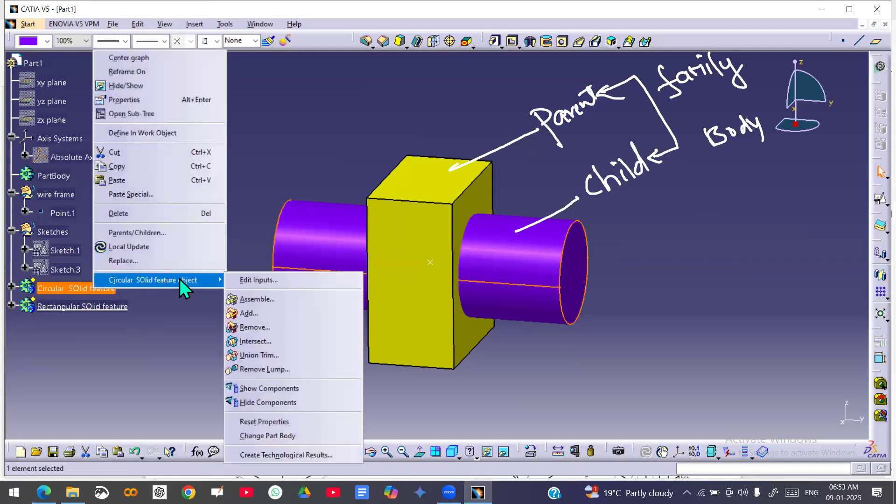
pyautogui.click(244, 313)
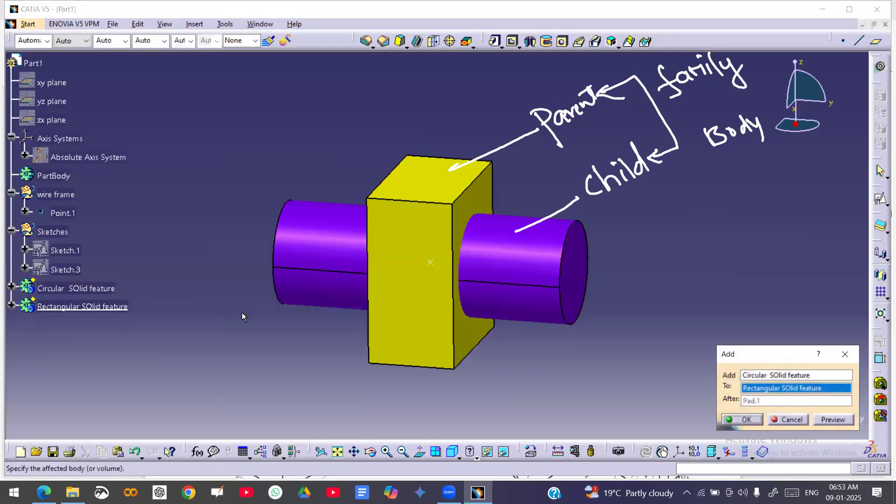
pyautogui.click(847, 420)
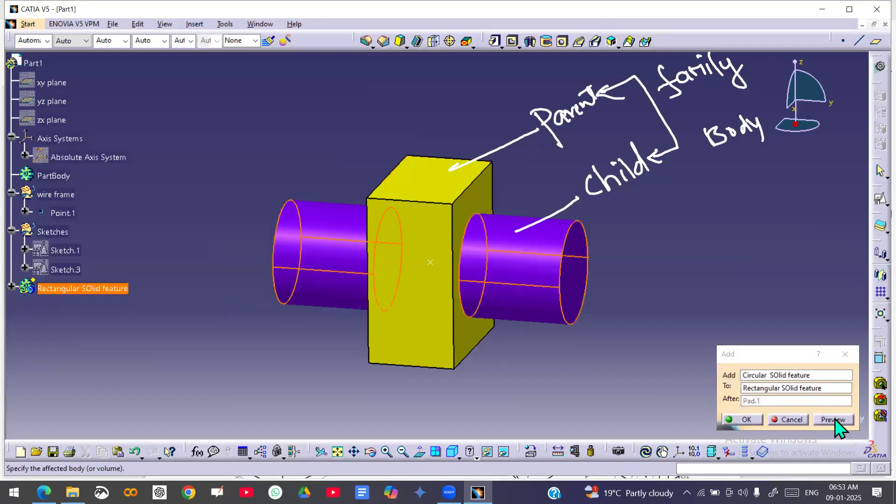
pyautogui.click(752, 419)
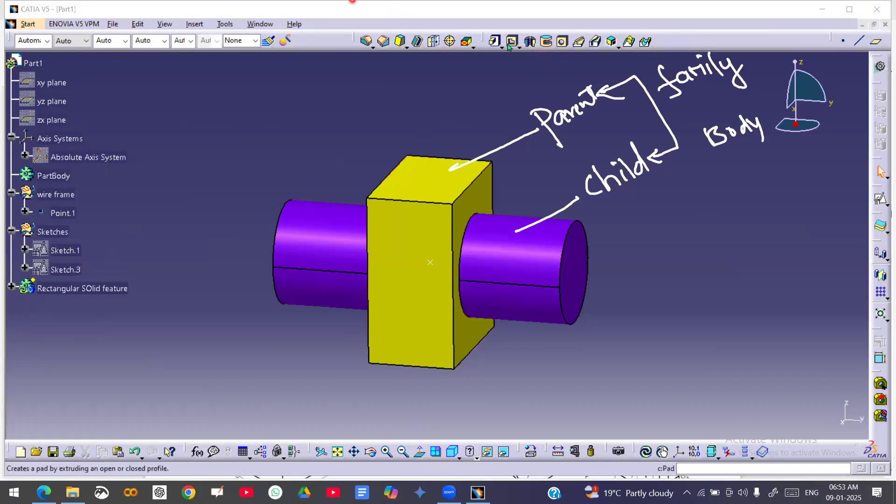
# Circle the Rectangular SOlid feature's tree symbol with an arrow, enlarge the tree text, and erase the mark.
pyautogui.moveTo(12, 279)
pyautogui.mouseDown()
pyautogui.moveTo(14, 312)
pyautogui.moveTo(35, 306)
pyautogui.moveTo(36, 285)
pyautogui.moveTo(13, 279)
pyautogui.moveTo(49, 332)
pyautogui.mouseUp()
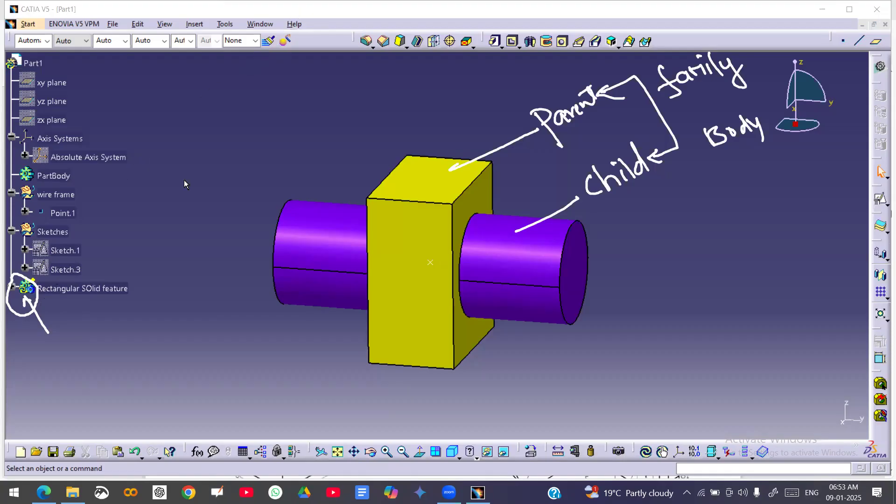
pyautogui.keyDown('ctrl'); pyautogui.scroll(2, 71, 320); pyautogui.keyUp('ctrl')
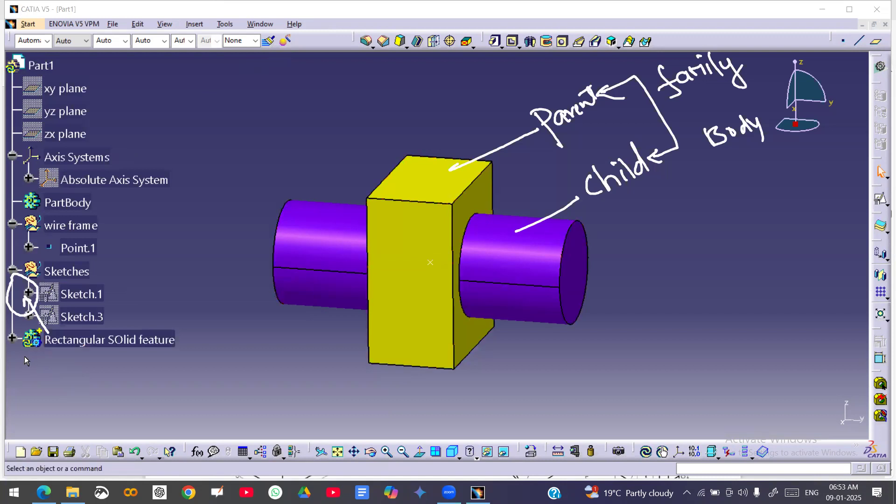
pyautogui.click(24, 290)
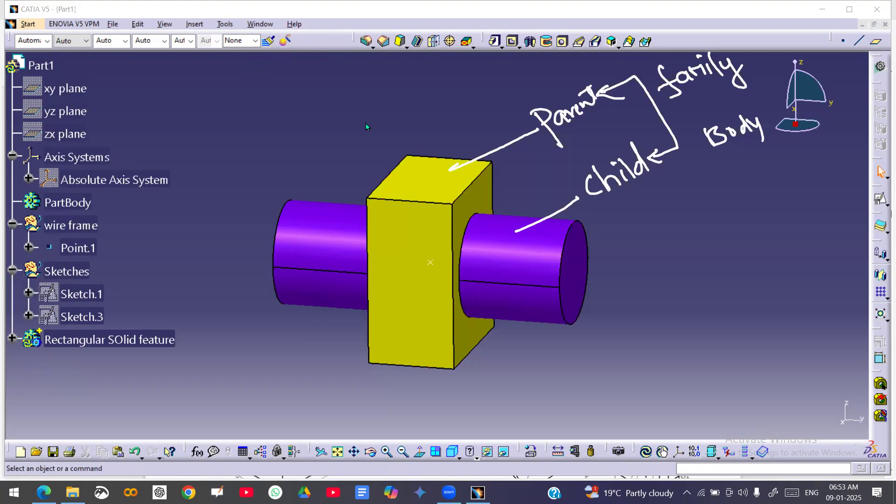
# Box the update command and the combined body's tree symbol, update the whole part, and erase both boxes.
pyautogui.moveTo(636, 432); pyautogui.dragTo(658, 461)
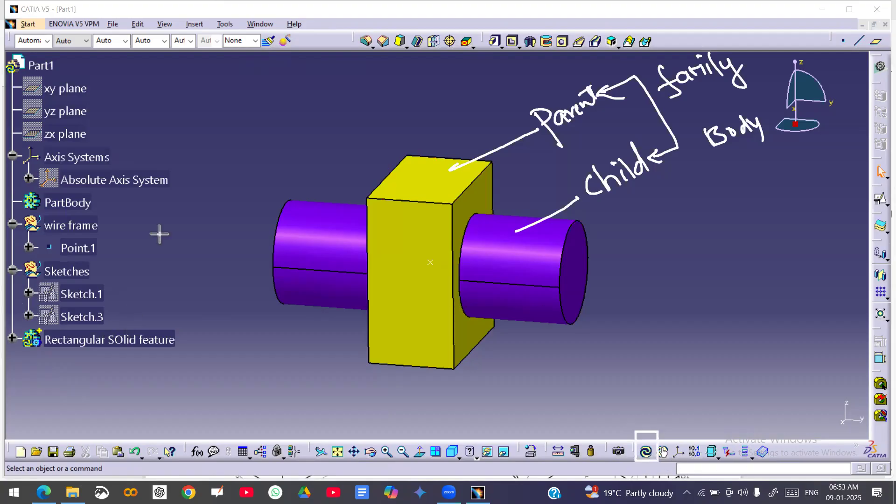
pyautogui.moveTo(18, 332); pyautogui.dragTo(38, 355)
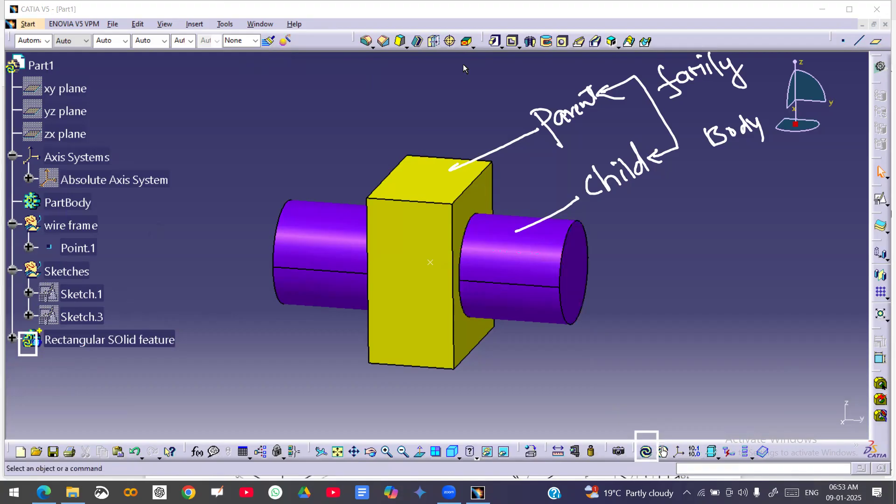
pyautogui.click(649, 452)
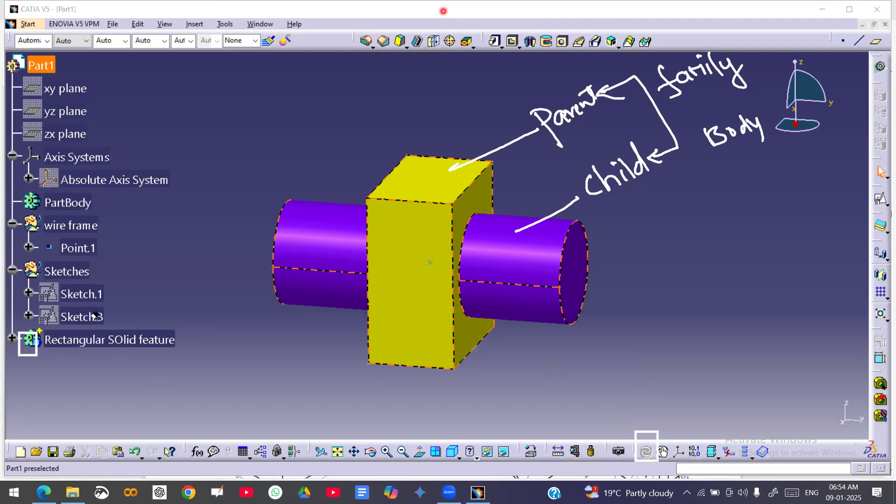
pyautogui.click(28, 345)
pyautogui.click(646, 444)
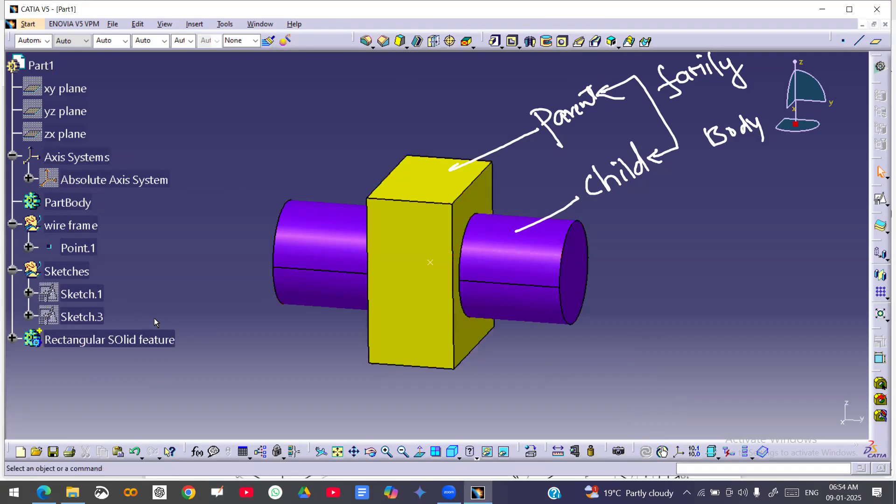
# Expand the Rectangular SOlid feature in the tree to examine its pad, Add operation and circular child body.
pyautogui.click(123, 340)
pyautogui.click(187, 310)
pyautogui.click(129, 336)
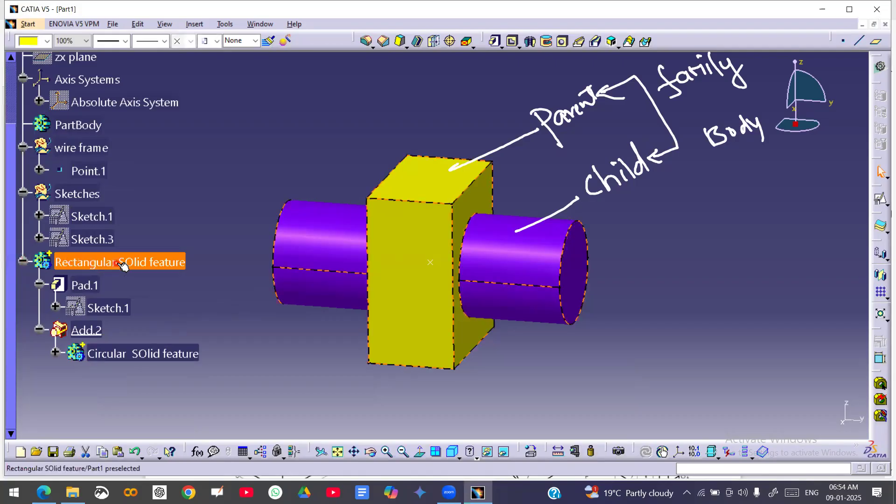
# Delete the Add operation from the Rectangular SOlid feature to separate the two bodies, and collapse the rectangular body's tree branch.
pyautogui.click(90, 331)
pyautogui.rightClick(90, 332)
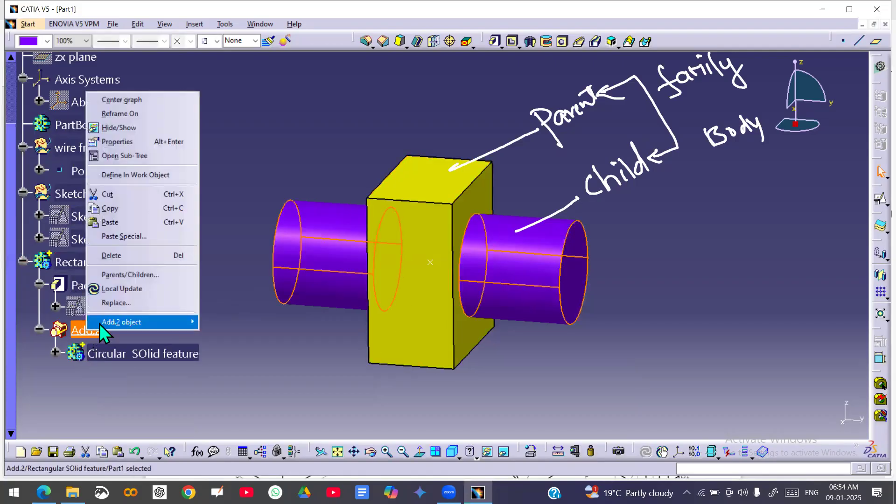
pyautogui.click(112, 256)
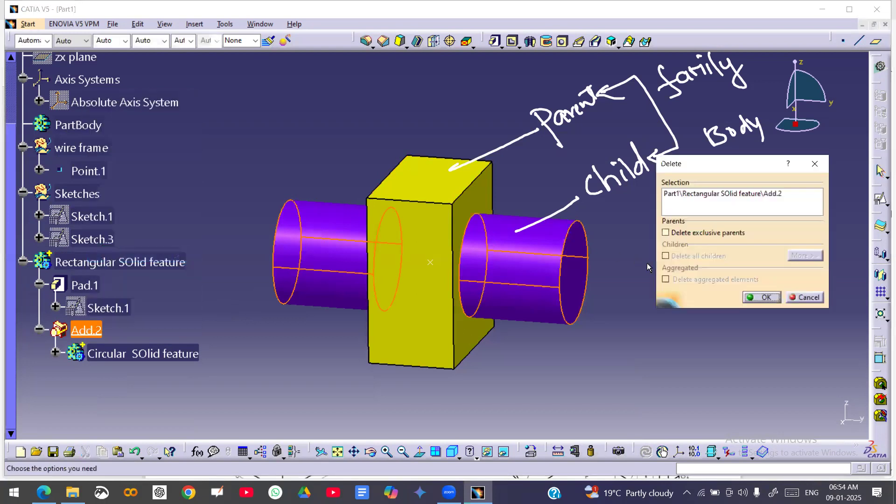
pyautogui.click(759, 297)
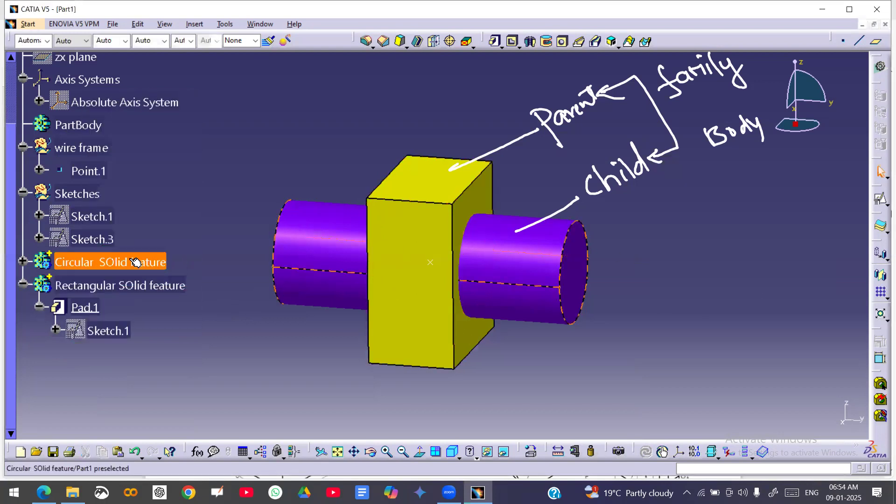
pyautogui.click(23, 284)
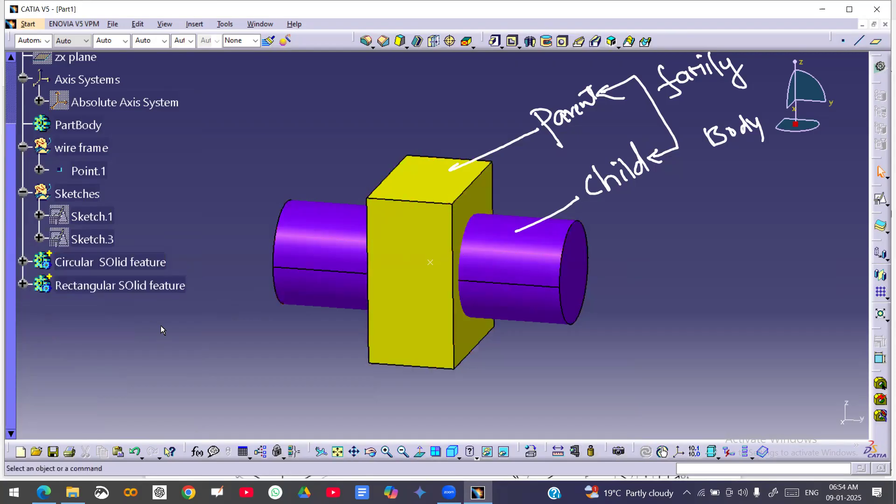
pyautogui.click(394, 62)
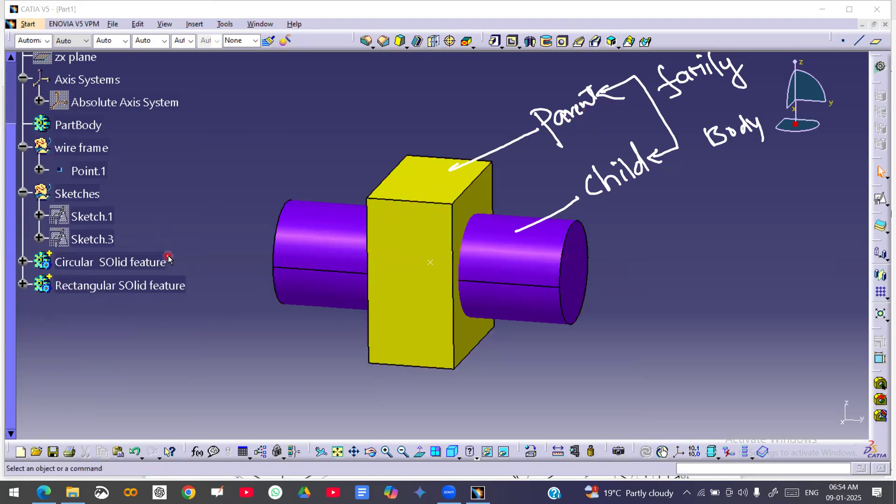
# Define the Rectangular SOlid feature as the in-work object.
pyautogui.click(107, 288)
pyautogui.rightClick(103, 288)
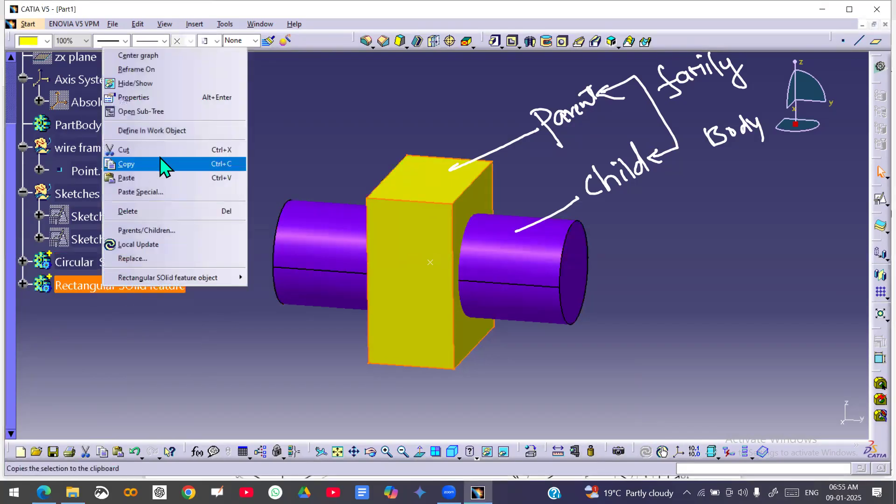
pyautogui.click(170, 131)
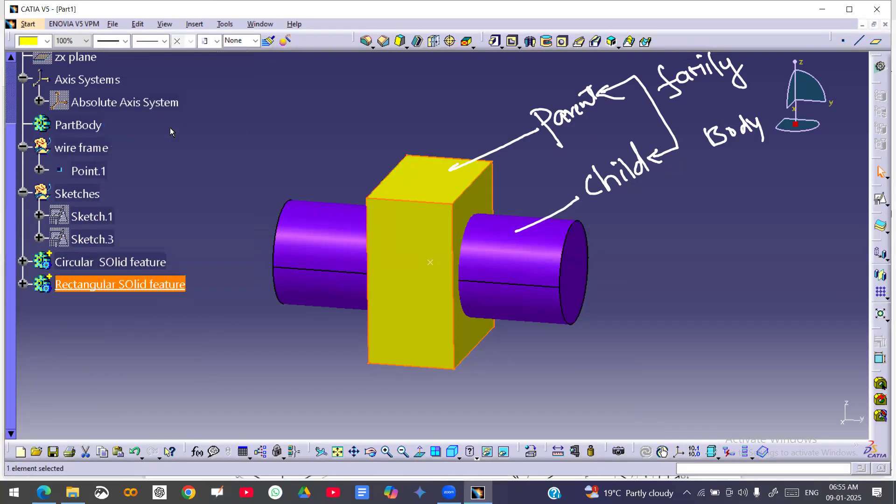
# Remove the Circular SOlid feature body from the Rectangular SOlid feature body, previewing and inspecting the cut before and after accepting it.
pyautogui.click(135, 261)
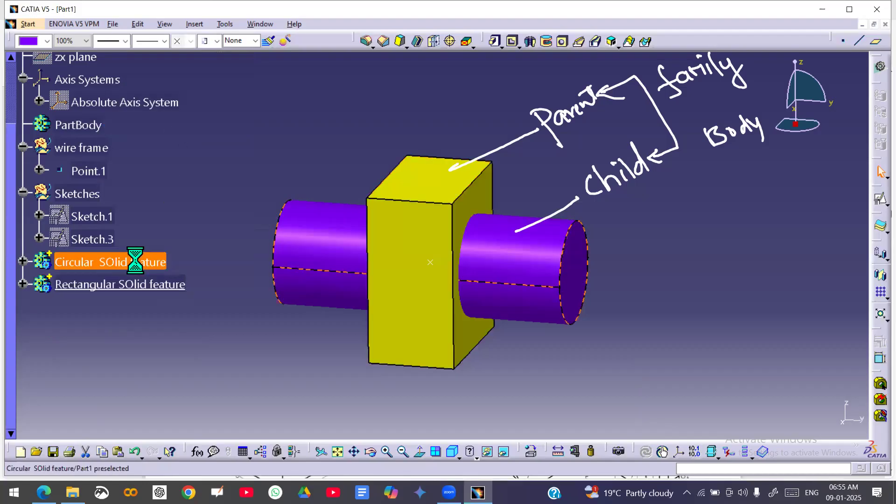
pyautogui.rightClick(135, 261)
pyautogui.moveTo(192, 252)
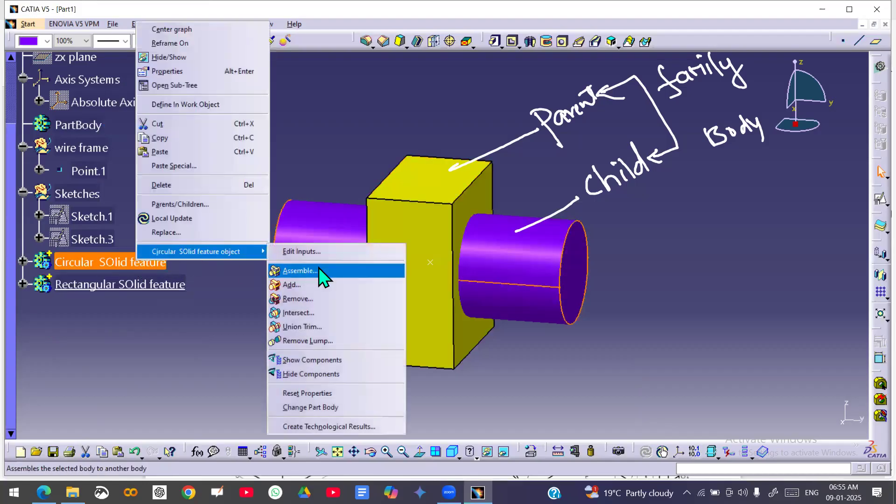
pyautogui.click(311, 300)
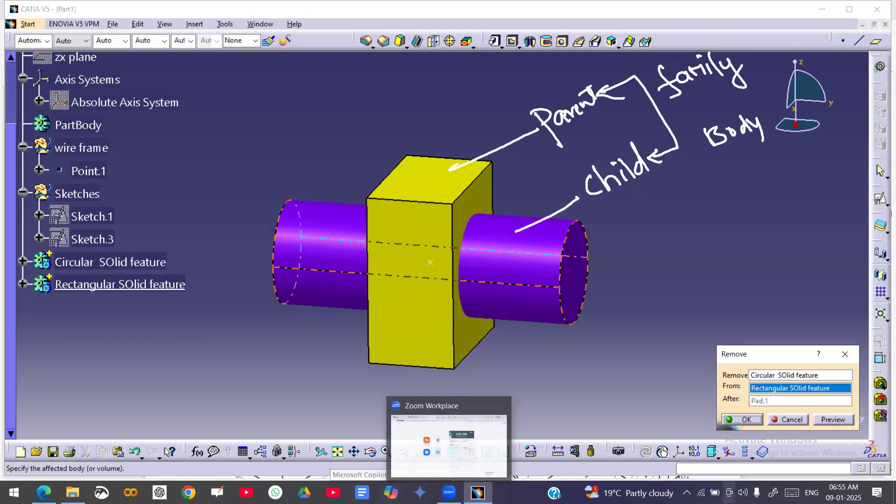
pyautogui.click(840, 422)
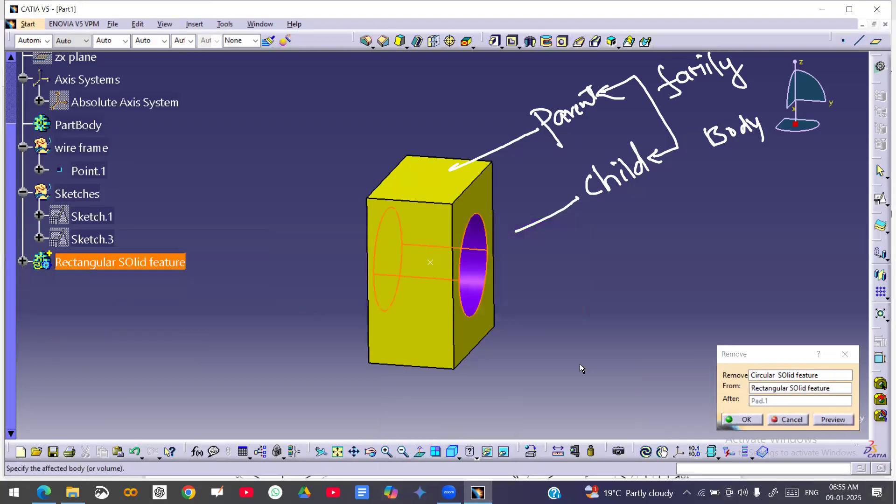
pyautogui.moveTo(580, 361); pyautogui.dragTo(471, 256, button='middle')
pyautogui.moveTo(406, 300); pyautogui.dragTo(251, 252, button='middle')
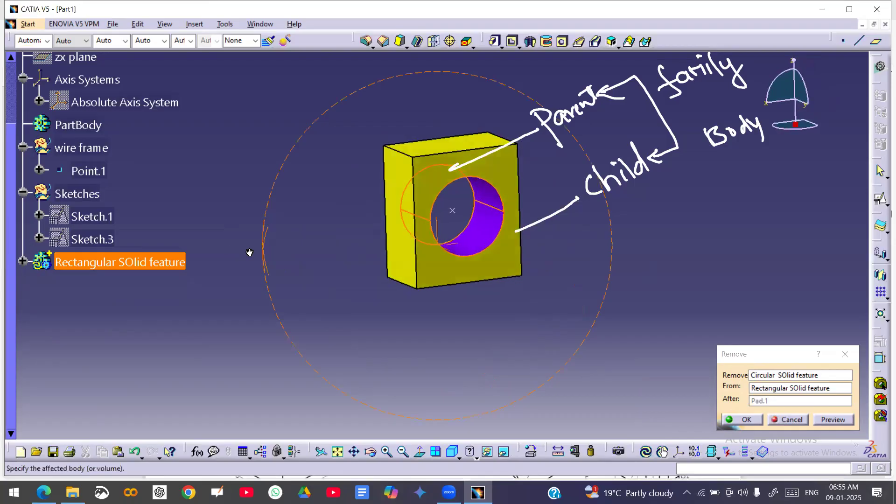
pyautogui.click(746, 420)
pyautogui.moveTo(541, 315); pyautogui.dragTo(575, 302, button='middle')
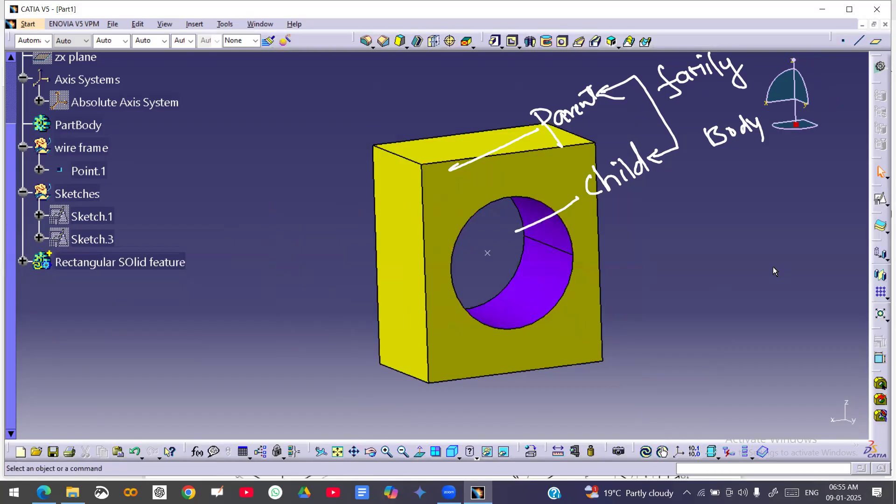
# Undo the removal of the circular body from the rectangular block.
pyautogui.hotkey('ctrl', 'z')
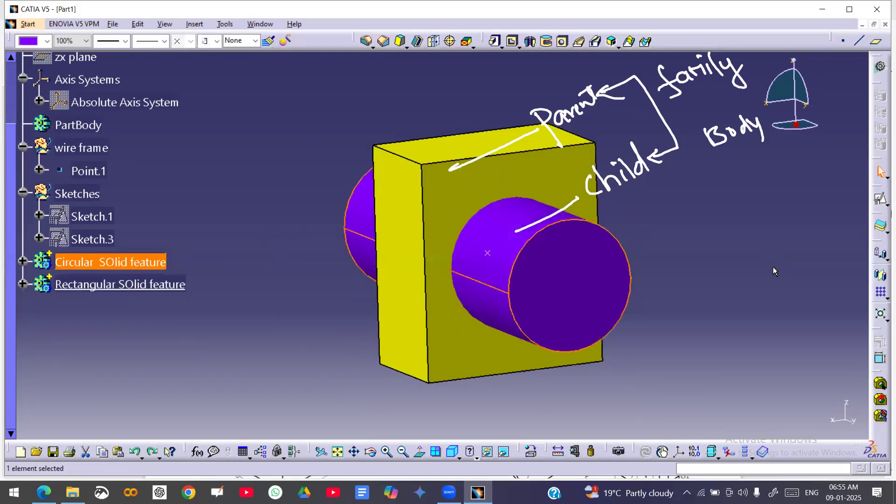
pyautogui.moveTo(703, 241); pyautogui.dragTo(553, 260, button='middle')
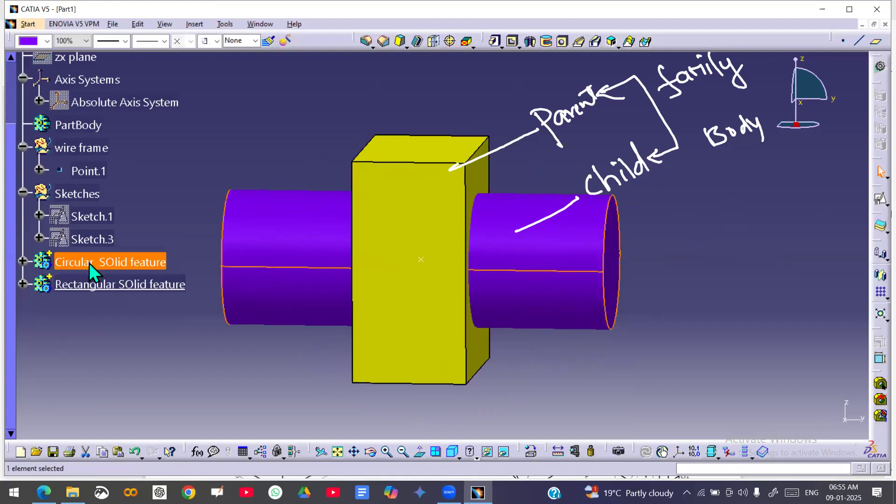
# Make the Circular SOlid feature the in-work object, preview removing the Rectangular SOlid feature from it, and cancel the removal.
pyautogui.rightClick(89, 262)
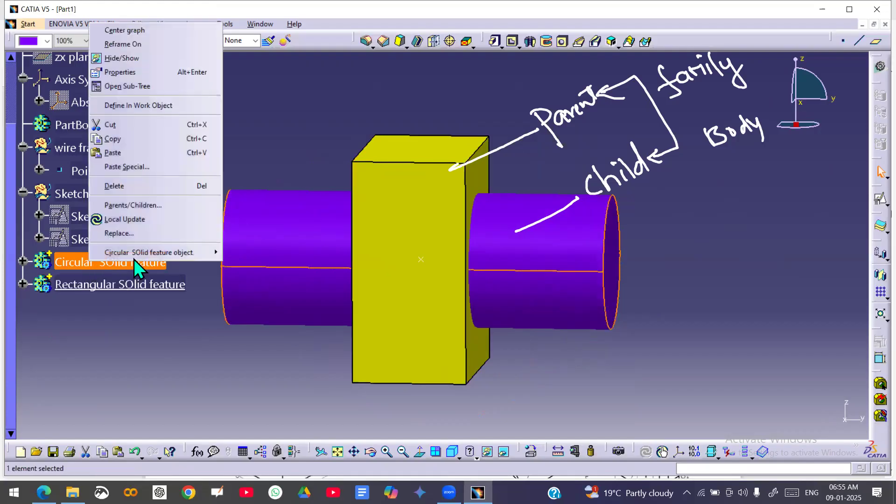
pyautogui.click(168, 106)
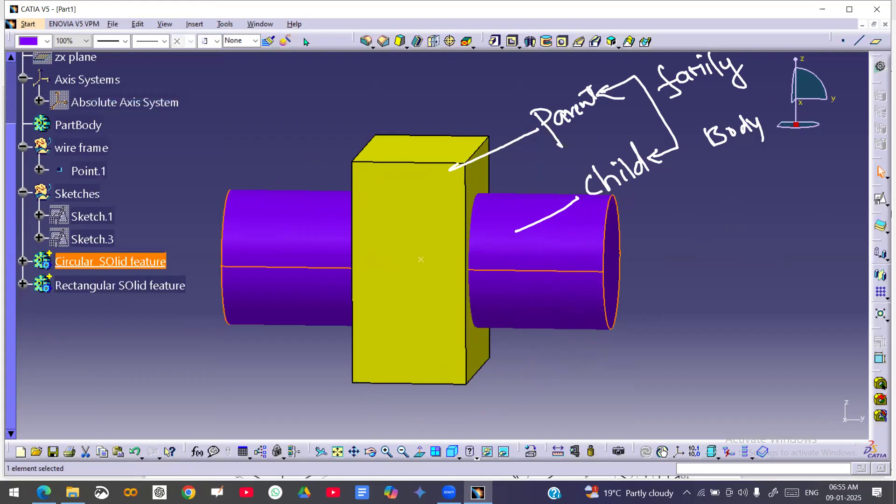
pyautogui.click(108, 289)
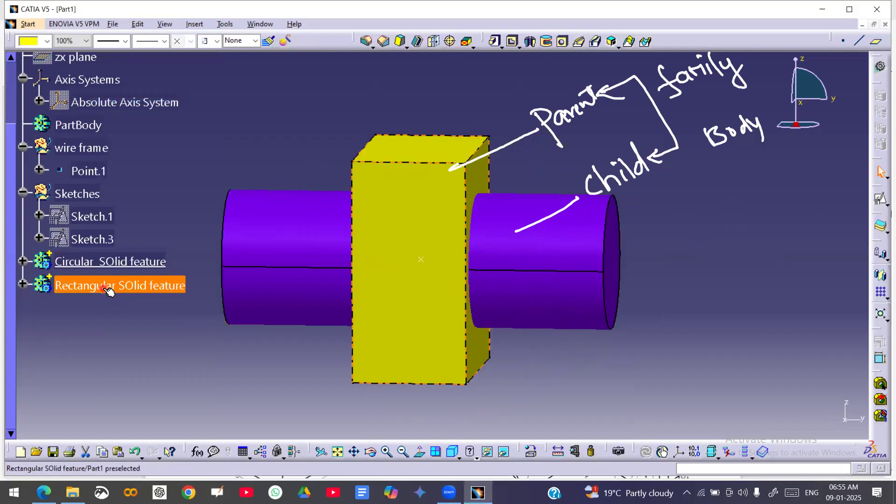
pyautogui.rightClick(109, 289)
pyautogui.moveTo(197, 280)
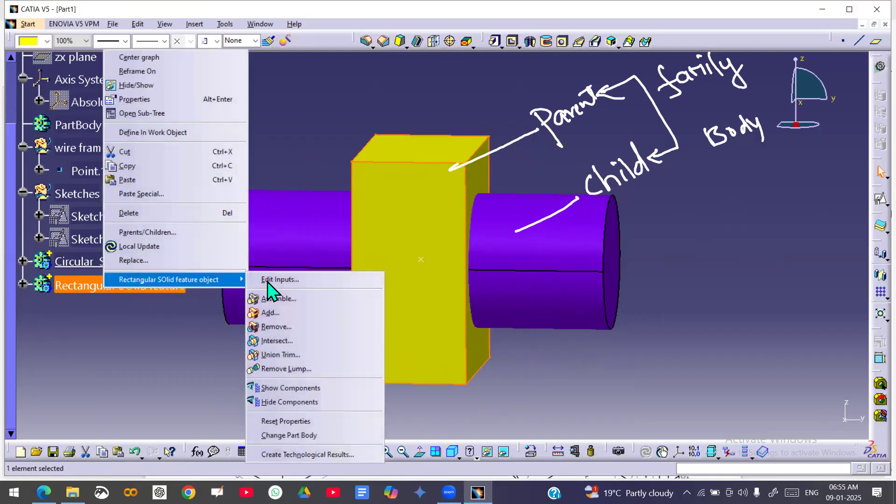
pyautogui.click(294, 326)
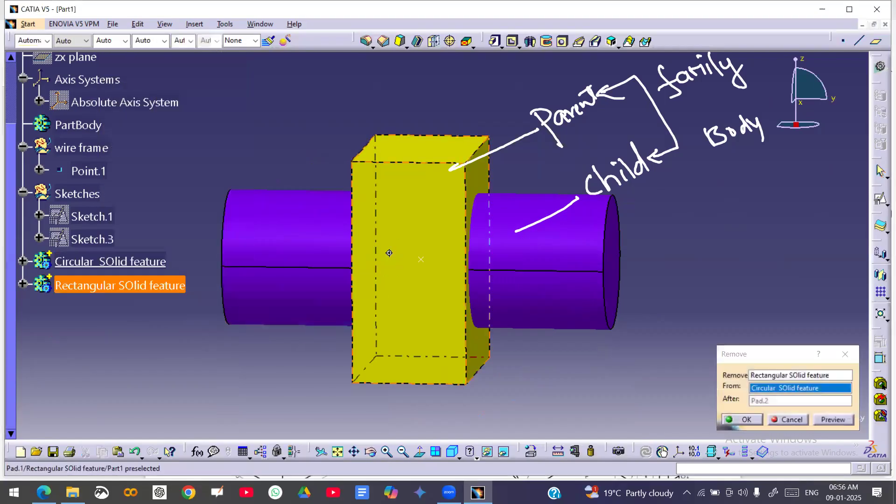
pyautogui.moveTo(391, 252); pyautogui.dragTo(319, 271, button='middle')
pyautogui.click(833, 420)
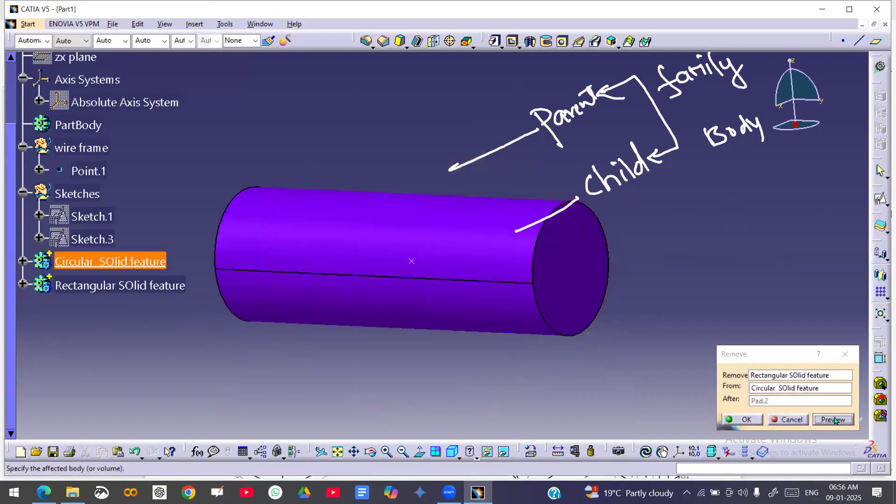
pyautogui.moveTo(477, 326); pyautogui.dragTo(434, 355, button='middle')
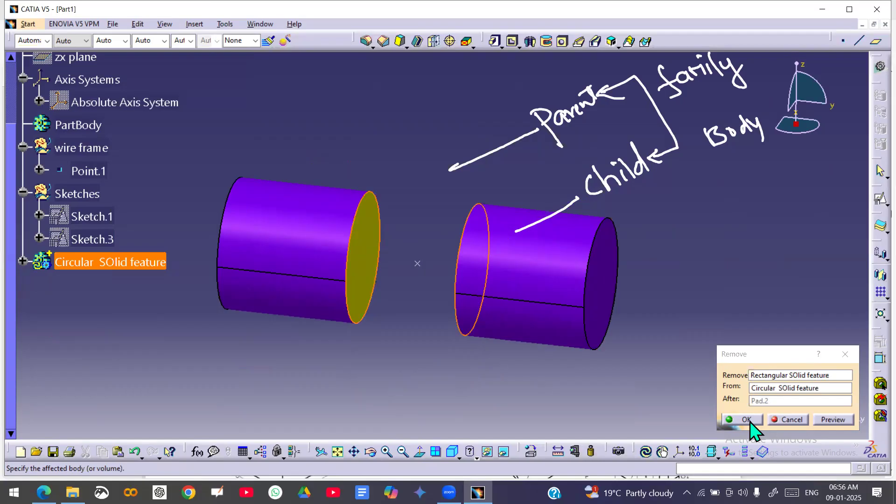
pyautogui.click(792, 419)
pyautogui.click(745, 364)
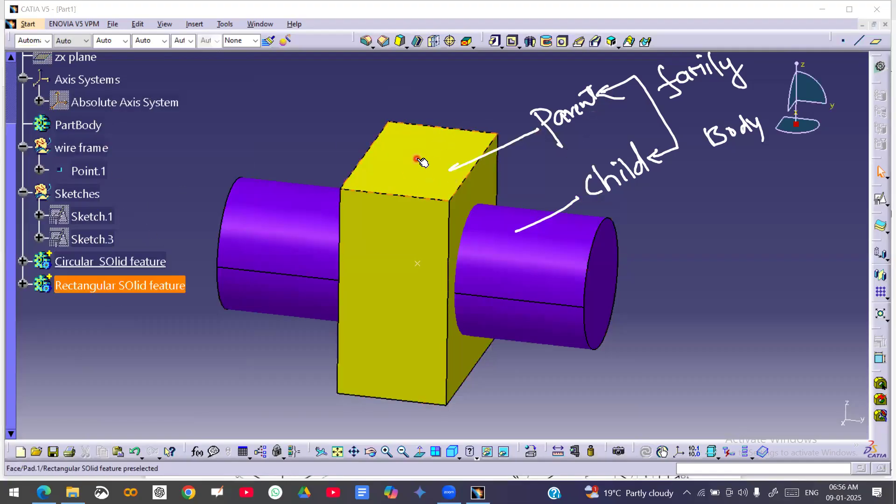
# Define the Rectangular SOlid feature as the in-work object.
pyautogui.rightClick(92, 290)
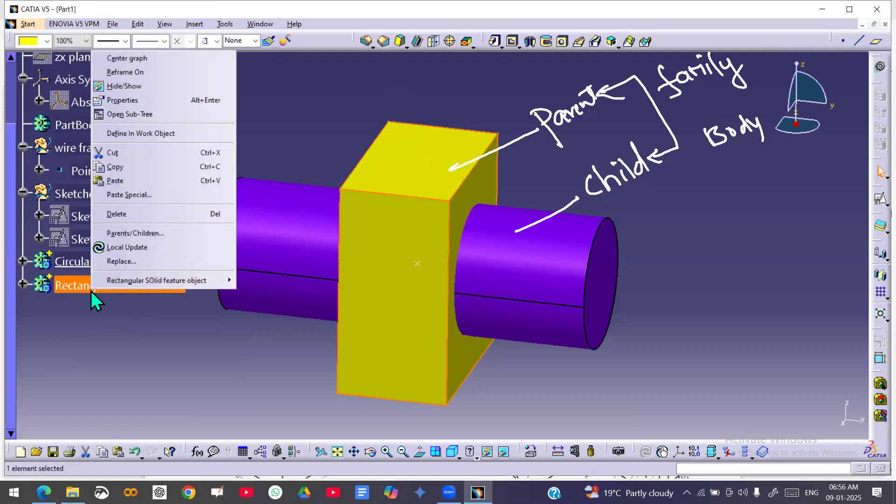
pyautogui.click(137, 135)
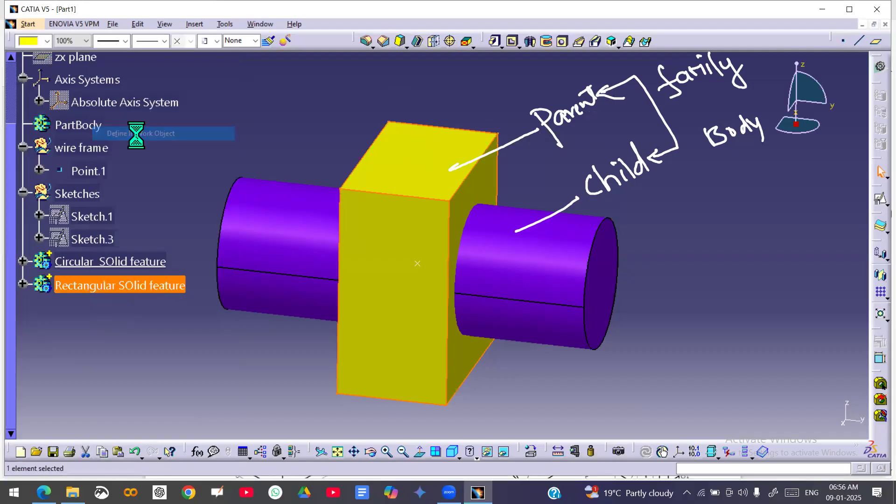
pyautogui.click(118, 326)
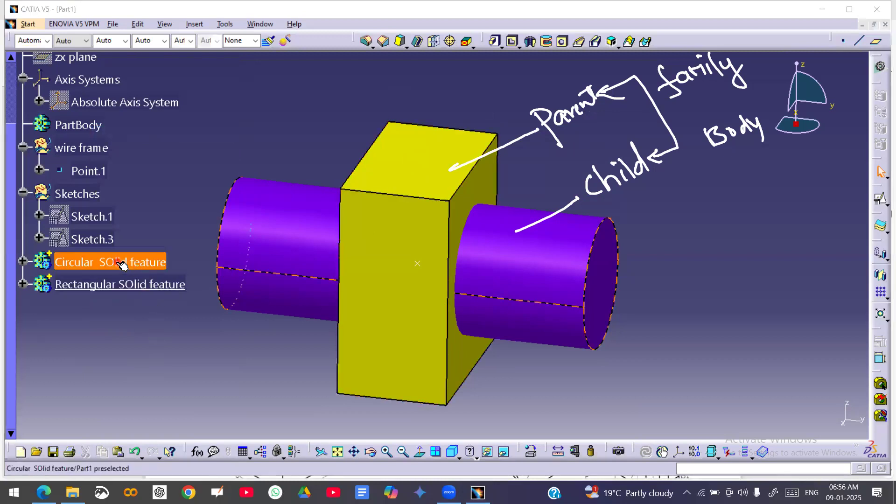
# Union Trim the Circular SOlid feature with the Rectangular SOlid feature, removing the cylinder face on the block's positive Y side.
pyautogui.rightClick(100, 264)
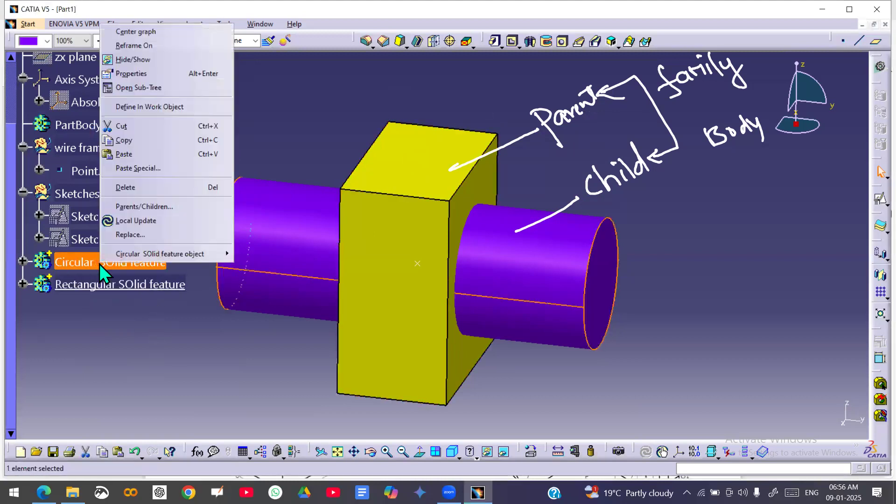
pyautogui.moveTo(159, 256)
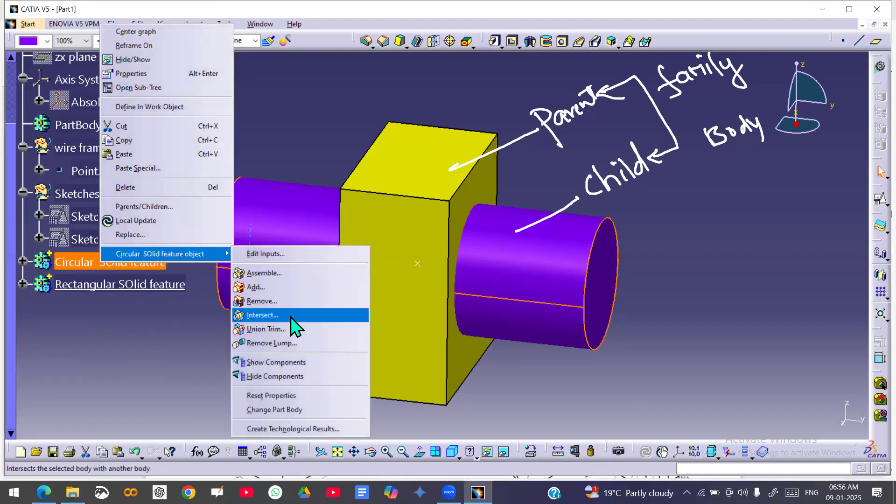
pyautogui.click(268, 330)
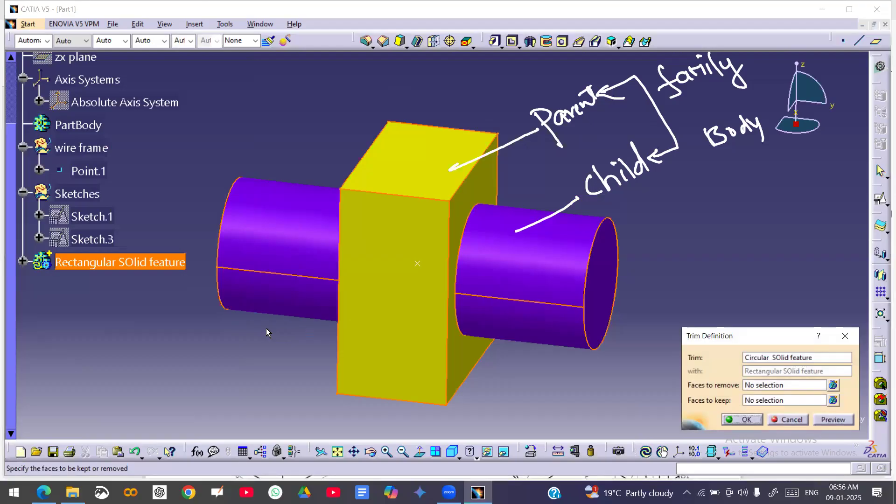
pyautogui.click(761, 385)
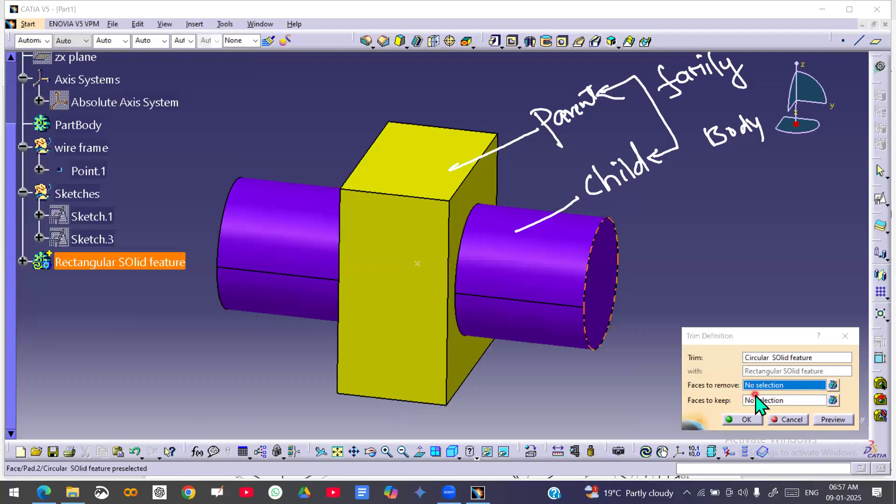
pyautogui.click(546, 256)
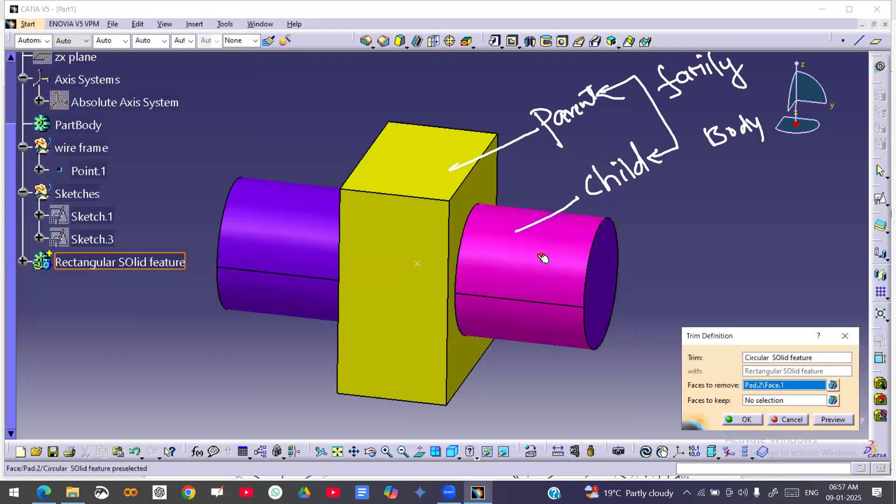
pyautogui.click(834, 419)
pyautogui.moveTo(462, 306); pyautogui.dragTo(537, 297, button='middle')
pyautogui.click(749, 419)
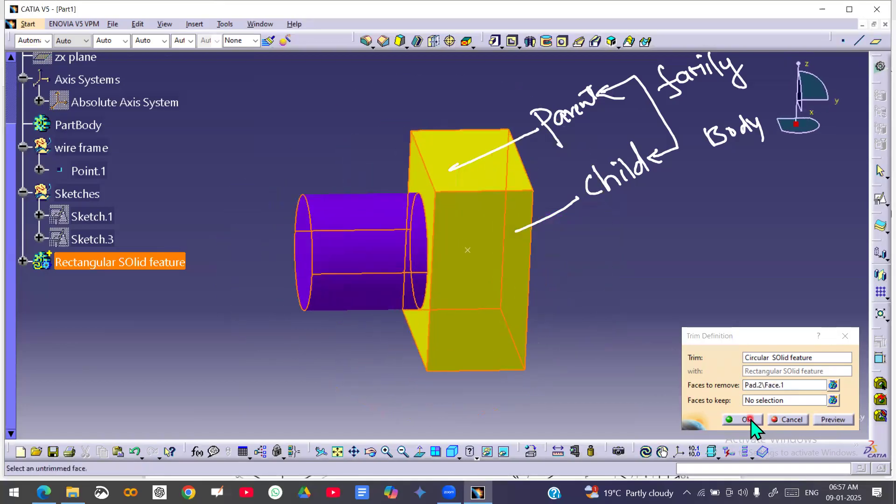
pyautogui.moveTo(607, 251); pyautogui.dragTo(550, 264, button='middle')
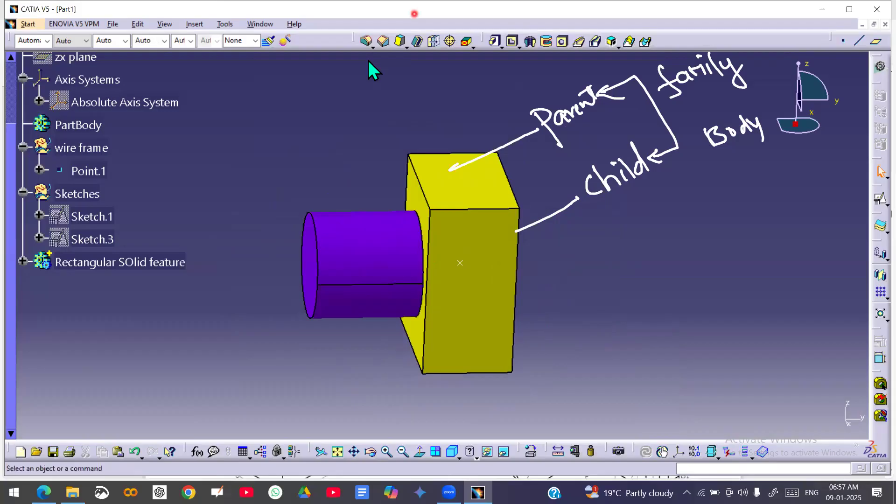
# Handwrite a division example of 5 by 2, underline Parent and Child, cross out the cylinder, and clear all annotations.
pyautogui.moveTo(681, 221)
pyautogui.mouseDown()
pyautogui.moveTo(679, 246)
pyautogui.moveTo(697, 213)
pyautogui.moveTo(663, 263)
pyautogui.moveTo(668, 241)
pyautogui.moveTo(639, 253)
pyautogui.moveTo(637, 263)
pyautogui.mouseUp()
pyautogui.moveTo(710, 212)
pyautogui.mouseDown()
pyautogui.moveTo(725, 249)
pyautogui.moveTo(738, 240)
pyautogui.mouseUp()
pyautogui.moveTo(684, 258)
pyautogui.mouseDown()
pyautogui.moveTo(697, 275)
pyautogui.moveTo(686, 286)
pyautogui.moveTo(713, 274)
pyautogui.moveTo(690, 336)
pyautogui.moveTo(703, 302)
pyautogui.mouseUp()
pyautogui.click(585, 132)
pyautogui.moveTo(638, 96); pyautogui.dragTo(585, 132)
pyautogui.moveTo(601, 211); pyautogui.dragTo(707, 156)
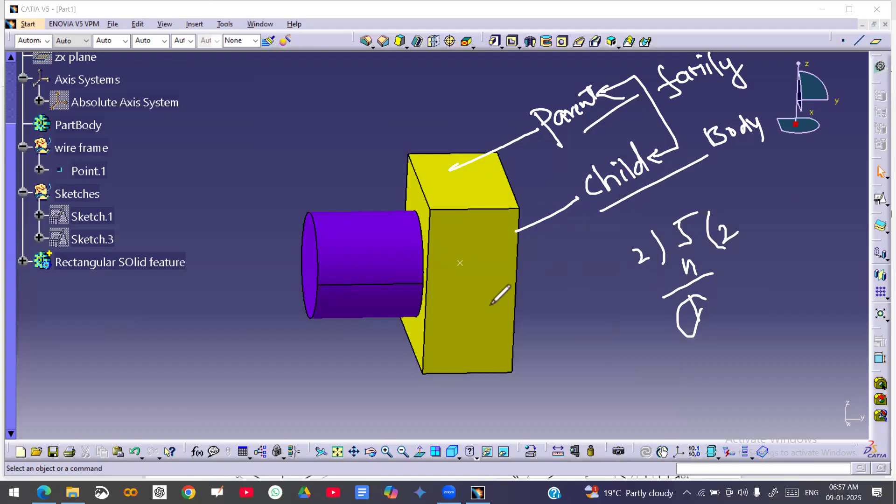
pyautogui.moveTo(690, 310); pyautogui.dragTo(689, 324)
pyautogui.moveTo(721, 226); pyautogui.dragTo(736, 239)
pyautogui.moveTo(330, 240); pyautogui.dragTo(337, 287)
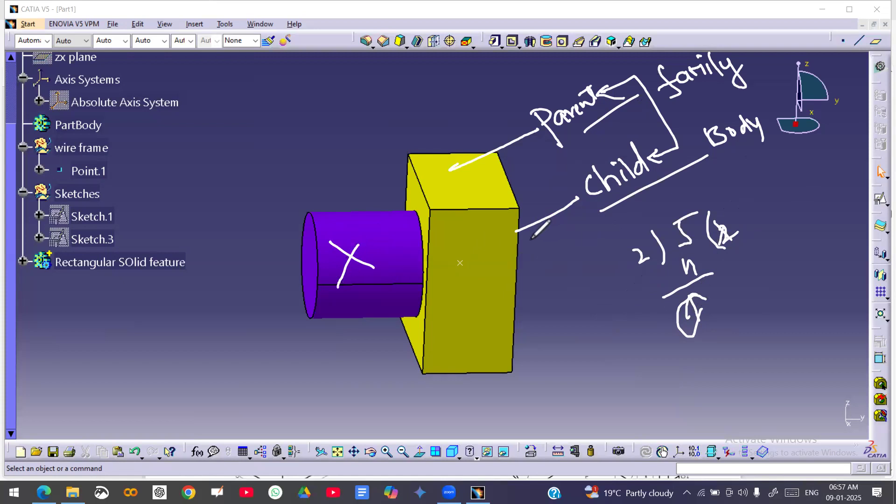
pyautogui.moveTo(528, 245)
pyautogui.mouseDown()
pyautogui.moveTo(552, 279)
pyautogui.moveTo(641, 217)
pyautogui.mouseUp()
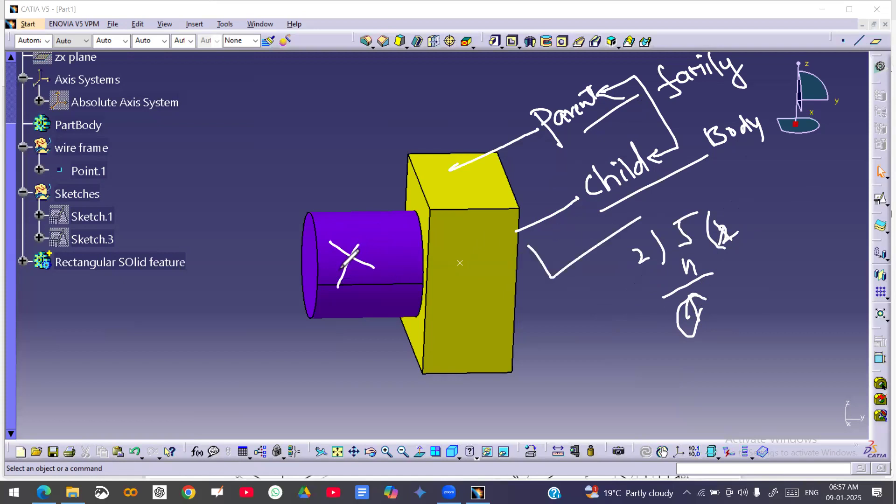
pyautogui.click(384, 75)
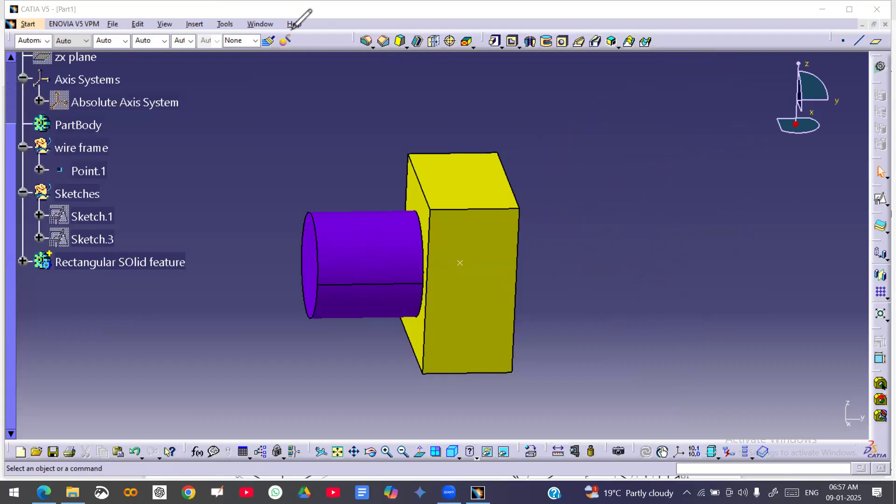
# Delete the Trim operation from the Rectangular SOlid feature to separate the circular body from it.
pyautogui.click(21, 263)
pyautogui.click(22, 263)
pyautogui.click(23, 263)
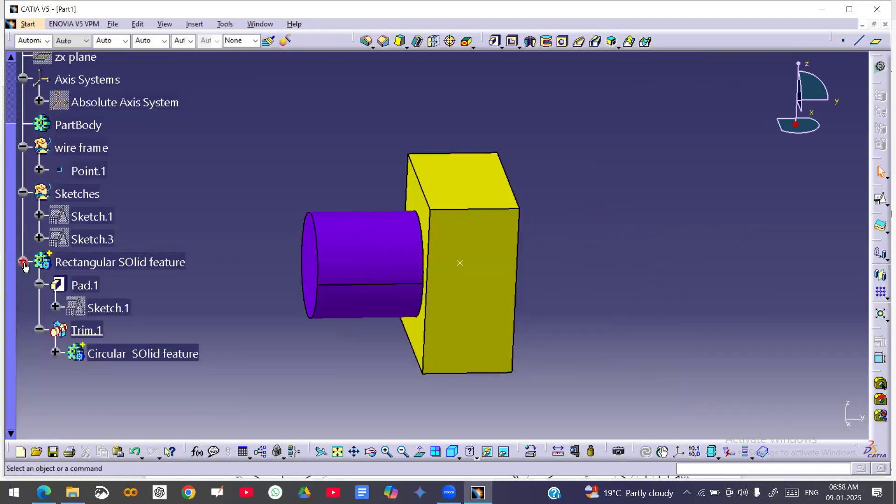
pyautogui.click(85, 333)
pyautogui.rightClick(83, 332)
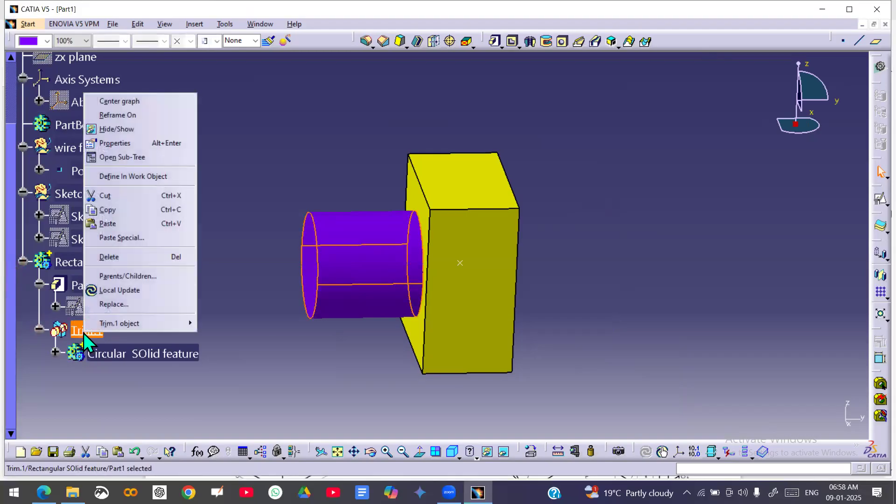
pyautogui.click(112, 257)
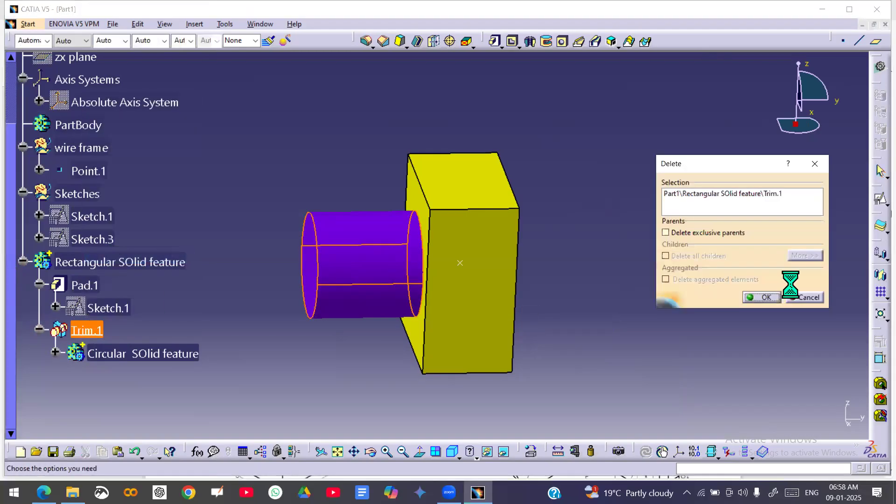
pyautogui.click(762, 297)
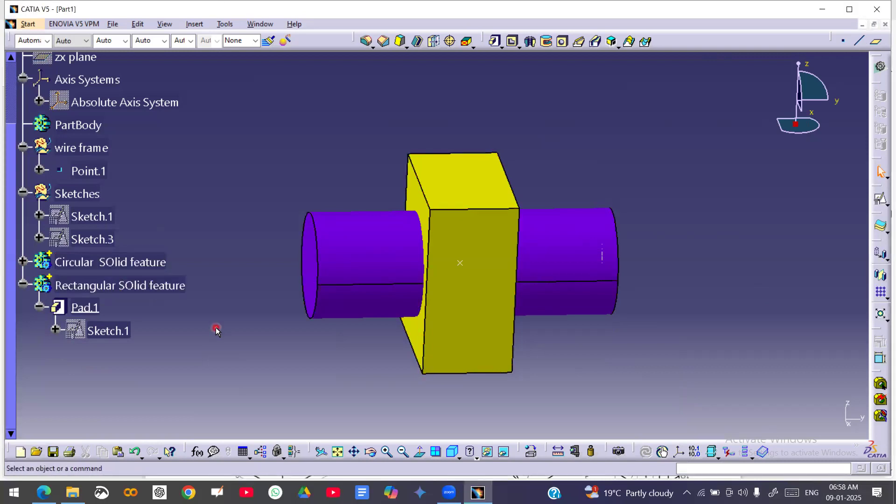
# Define the Rectangular SOlid feature as the in-work object.
pyautogui.rightClick(99, 287)
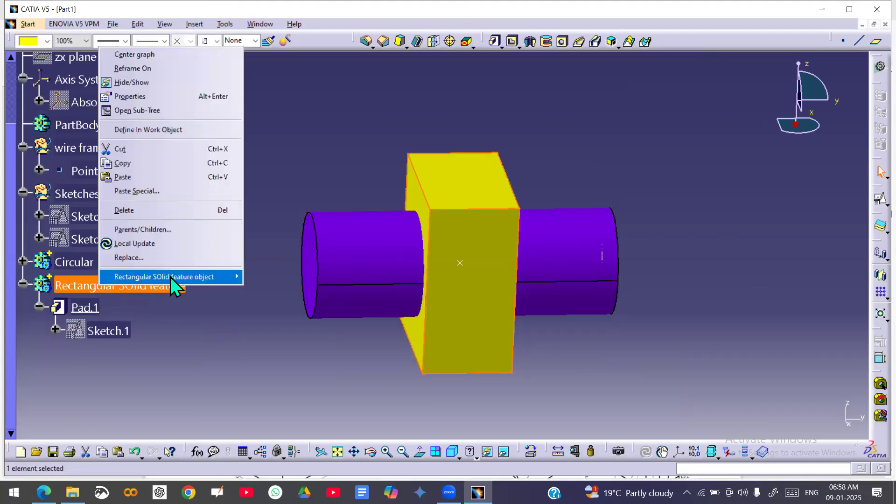
pyautogui.click(161, 130)
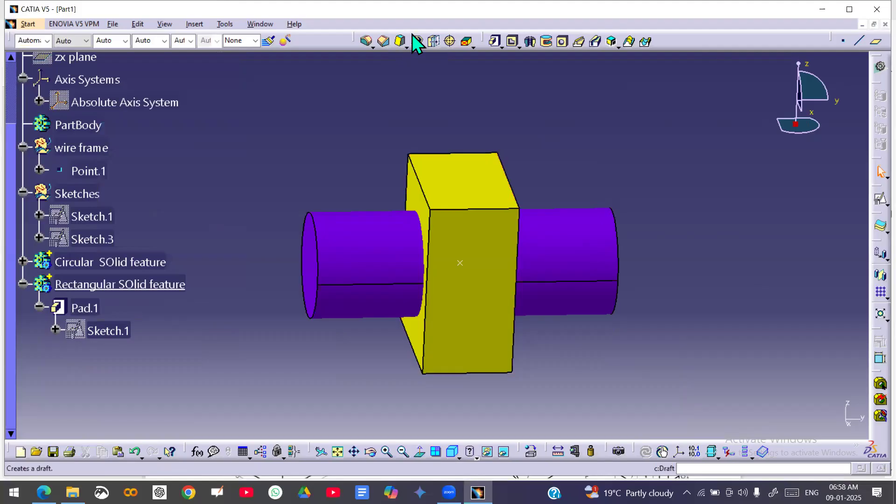
# Preview a Union Trim of the Circular SOlid feature with the Rectangular SOlid feature, keeping the cylinder face on the block's positive Y side, and discard it.
pyautogui.click(127, 265)
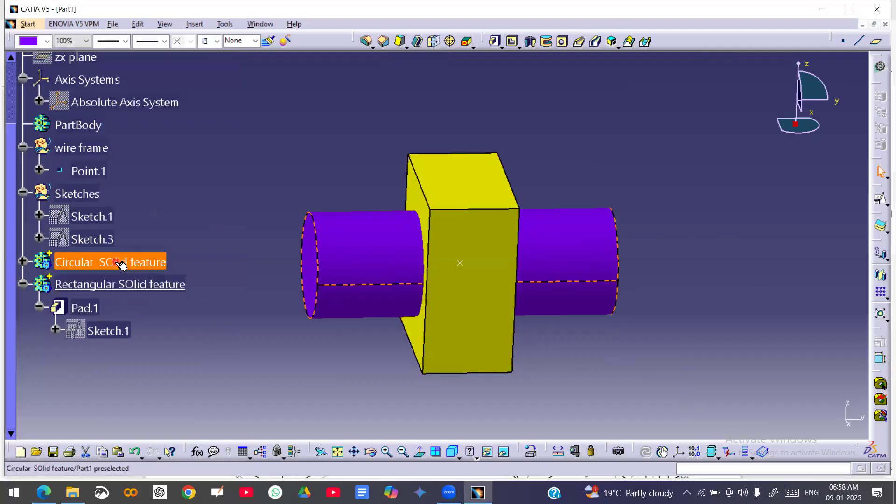
pyautogui.rightClick(121, 262)
pyautogui.moveTo(181, 255)
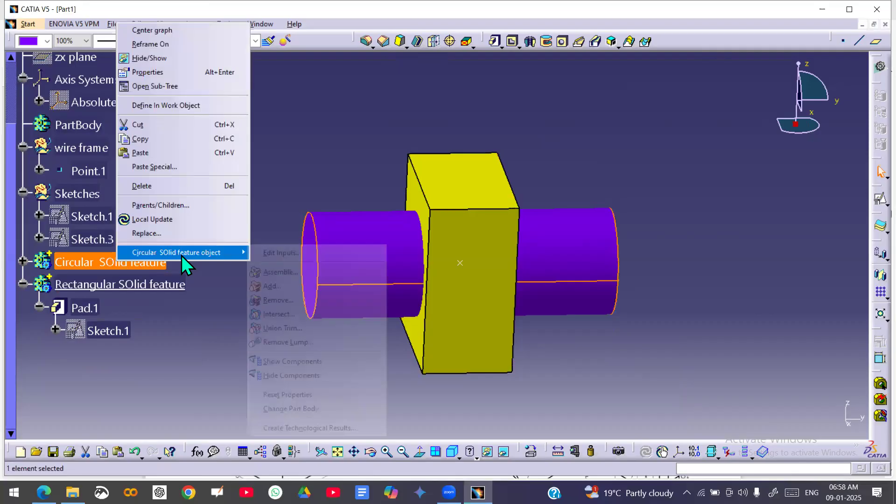
pyautogui.click(285, 329)
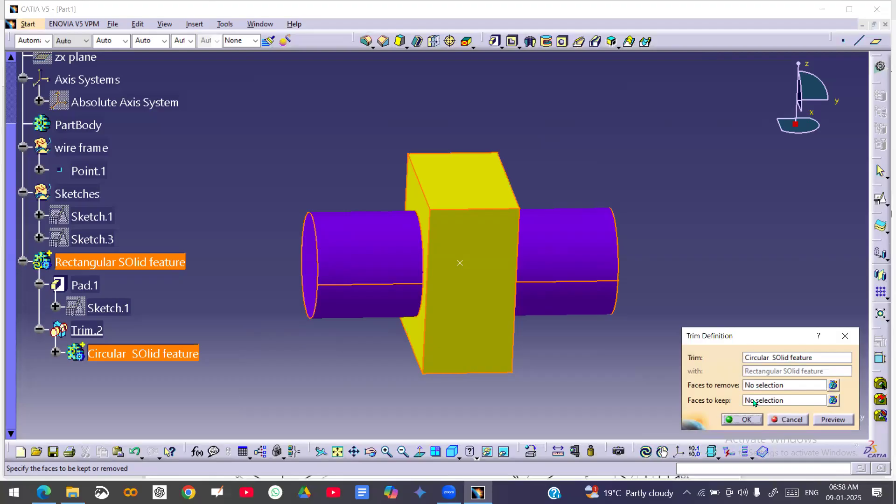
pyautogui.click(772, 401)
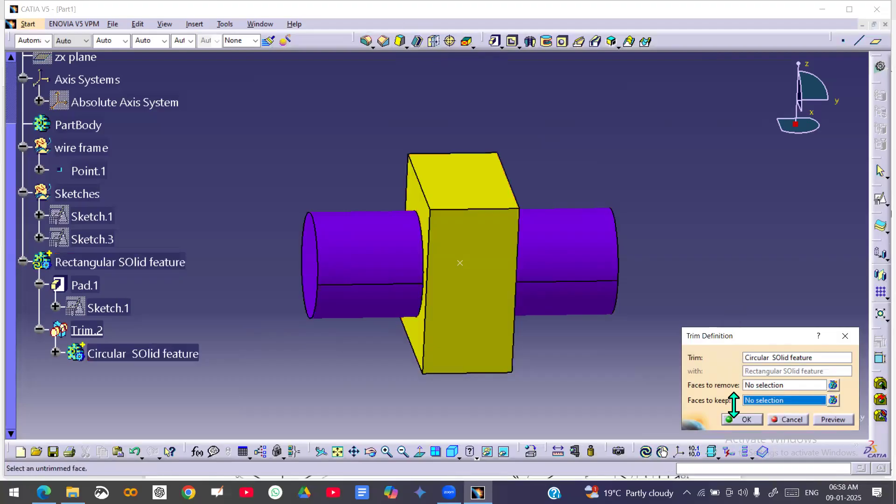
pyautogui.moveTo(586, 348); pyautogui.dragTo(591, 326, button='middle')
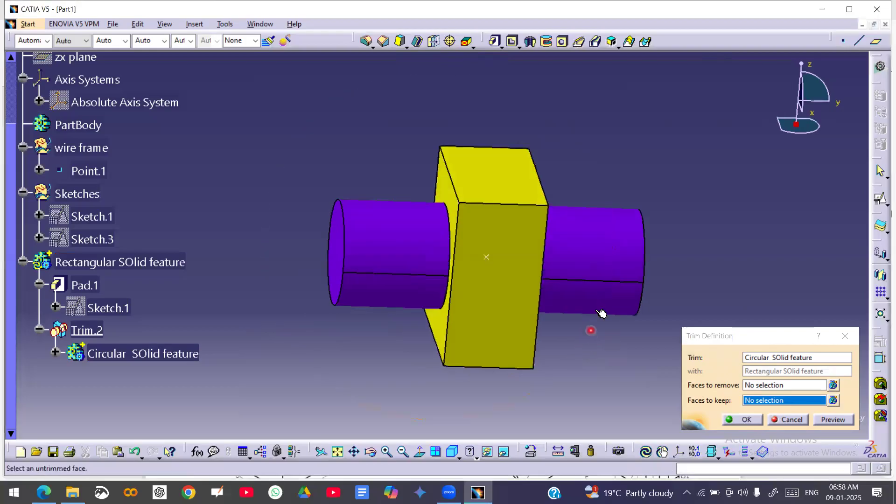
pyautogui.click(599, 250)
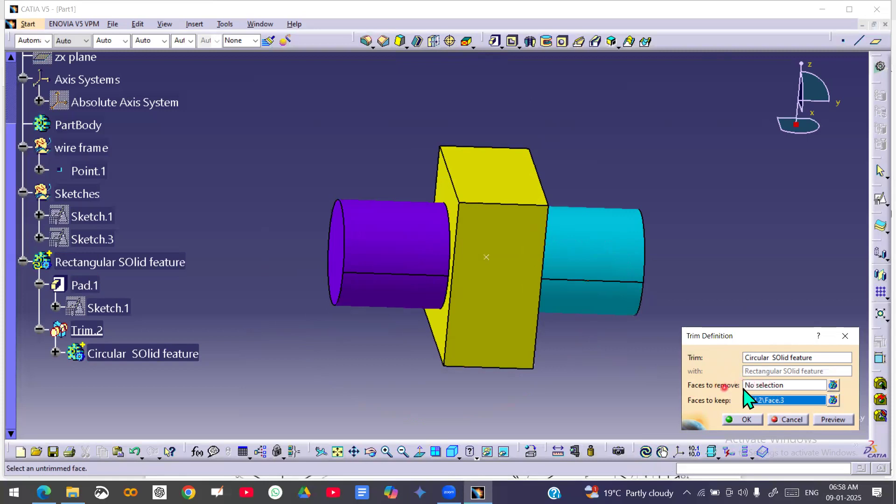
pyautogui.click(834, 419)
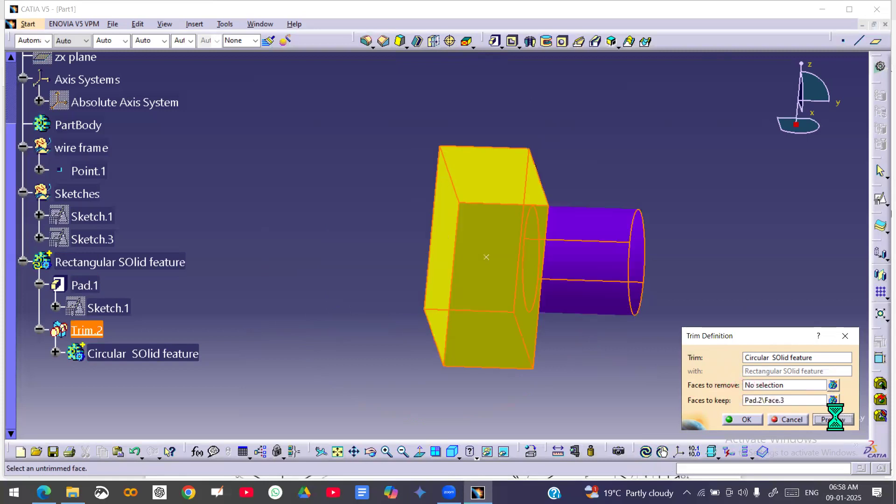
pyautogui.click(488, 323)
pyautogui.moveTo(488, 310); pyautogui.dragTo(459, 318, button='middle')
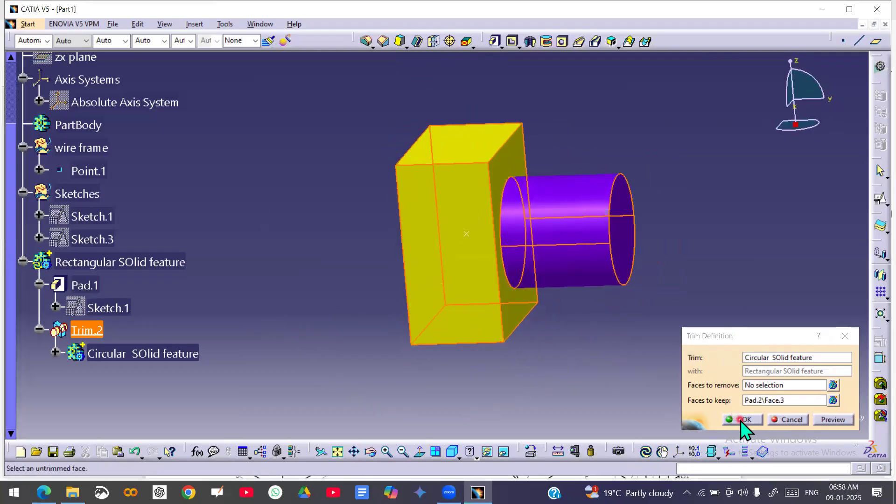
pyautogui.click(787, 421)
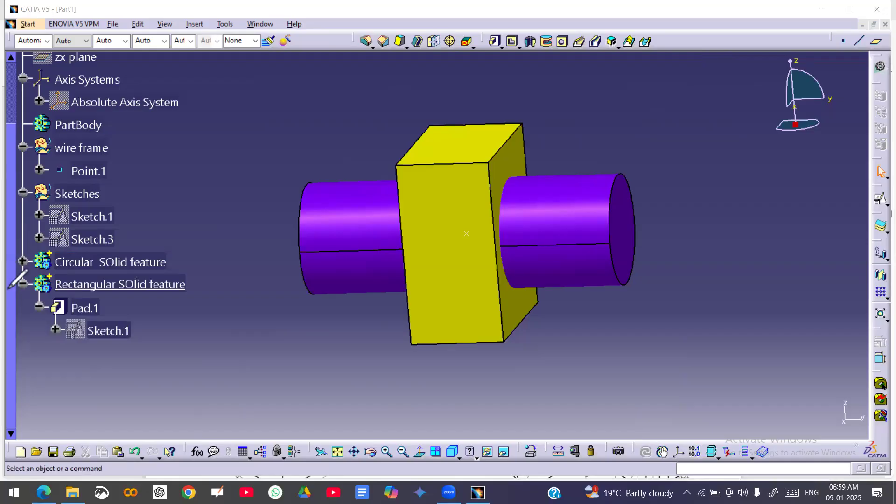
# Handwrite the heading "1. Intersection" in white and draw a white rectangle below it, crossed by a black vertical line.
pyautogui.moveTo(579, 109)
pyautogui.mouseDown()
pyautogui.moveTo(581, 137)
pyautogui.moveTo(634, 130)
pyautogui.moveTo(625, 116)
pyautogui.moveTo(653, 128)
pyautogui.moveTo(748, 121)
pyautogui.mouseUp()
pyautogui.click(589, 127)
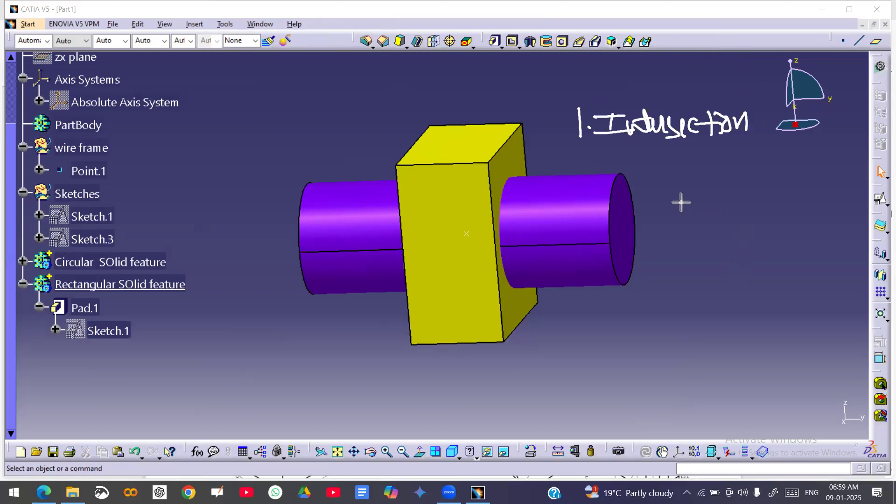
pyautogui.moveTo(673, 200); pyautogui.dragTo(787, 257)
pyautogui.moveTo(674, 201)
pyautogui.mouseDown()
pyautogui.moveTo(798, 242)
pyautogui.moveTo(803, 264)
pyautogui.mouseUp()
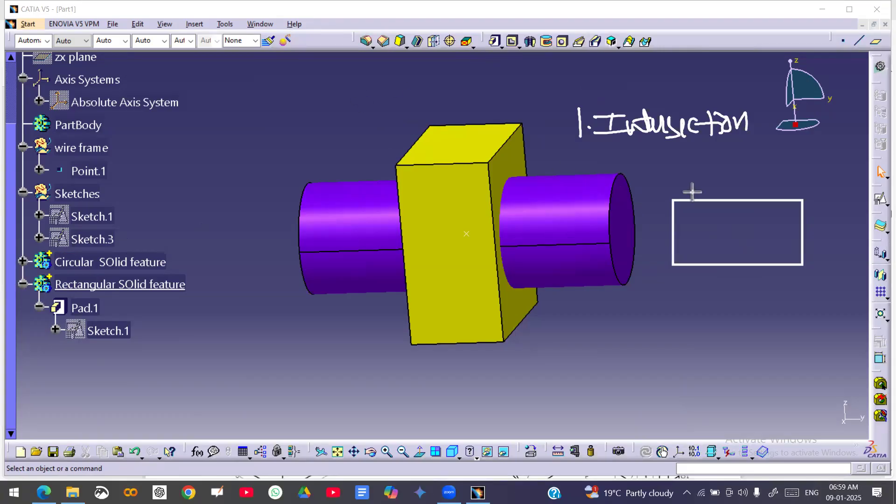
pyautogui.moveTo(727, 219); pyautogui.dragTo(728, 295)
pyautogui.moveTo(732, 155); pyautogui.dragTo(733, 154)
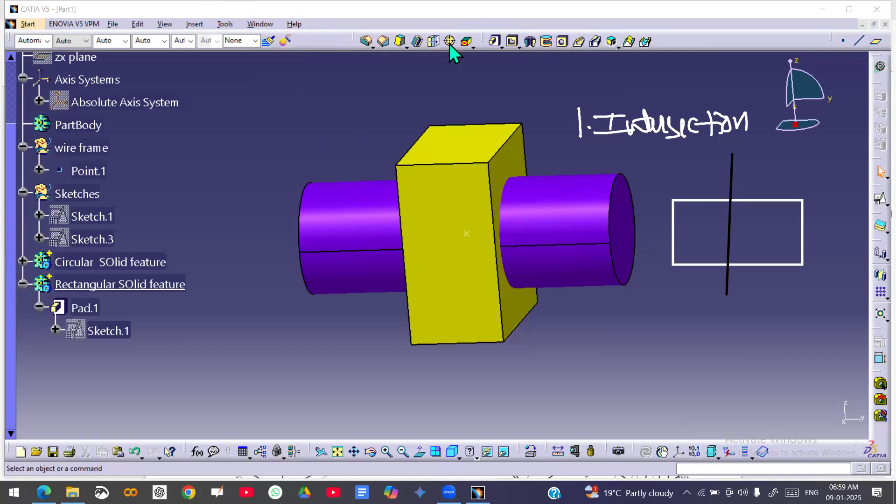
# Label the rectangle 1 and the crossing line 2 with circled yellow numbers, and trace the rectangle's outline in yellow.
pyautogui.moveTo(661, 297); pyautogui.dragTo(659, 278)
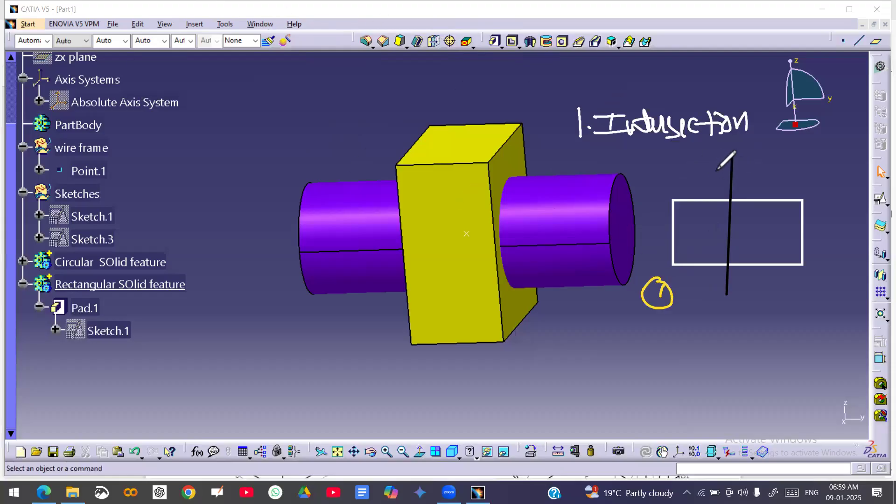
pyautogui.moveTo(718, 169)
pyautogui.mouseDown()
pyautogui.moveTo(727, 184)
pyautogui.moveTo(721, 159)
pyautogui.mouseUp()
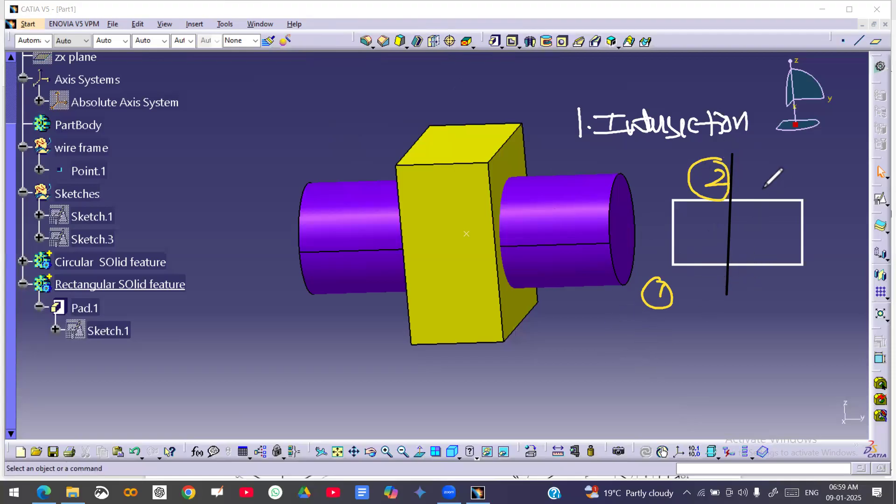
pyautogui.moveTo(668, 202); pyautogui.dragTo(800, 212)
pyautogui.moveTo(760, 260)
pyautogui.mouseDown()
pyautogui.moveTo(677, 259)
pyautogui.moveTo(676, 204)
pyautogui.mouseUp()
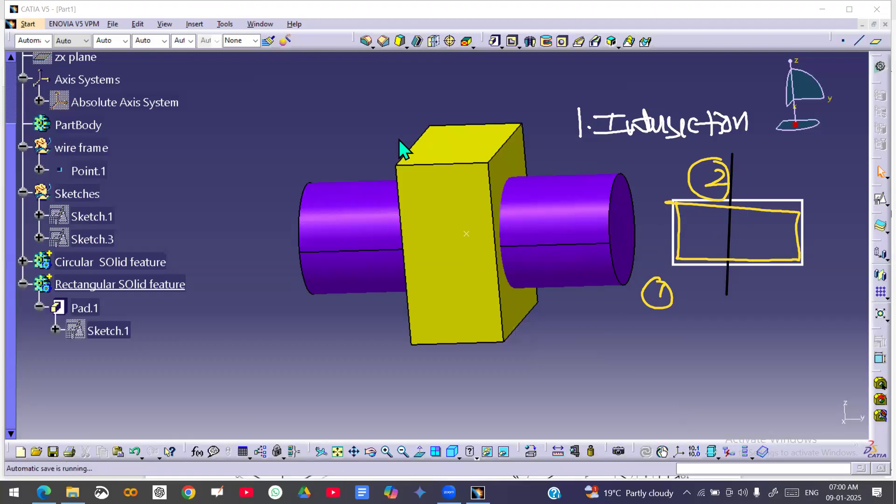
# Draw a yellow circle overlapping a yellow square, and annotate the two shapes and their crossings with blue numbers and marks.
pyautogui.moveTo(242, 120); pyautogui.dragTo(305, 173)
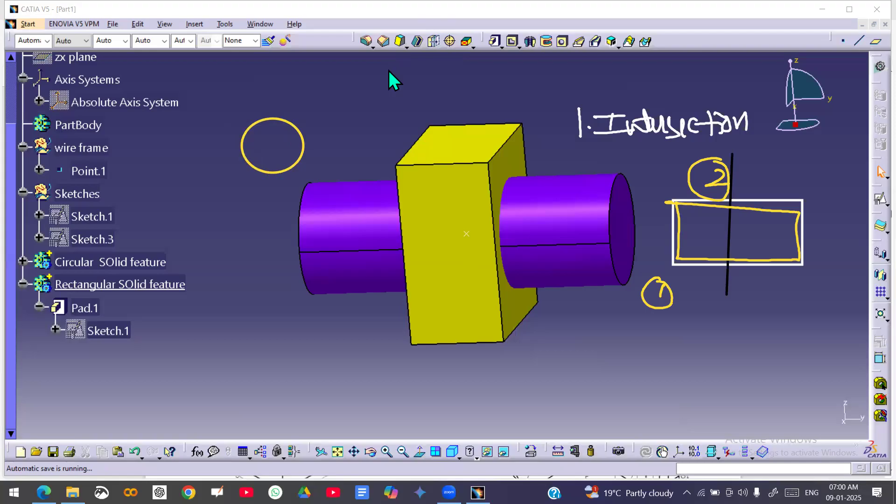
pyautogui.moveTo(282, 99)
pyautogui.mouseDown()
pyautogui.moveTo(284, 142)
pyautogui.moveTo(311, 184)
pyautogui.moveTo(369, 192)
pyautogui.mouseUp()
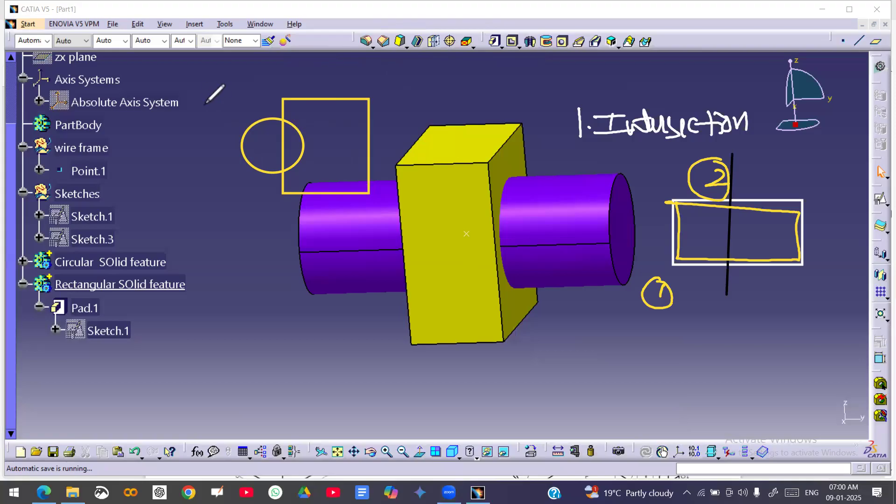
pyautogui.moveTo(223, 111)
pyautogui.mouseDown()
pyautogui.moveTo(223, 123)
pyautogui.moveTo(219, 97)
pyautogui.mouseUp()
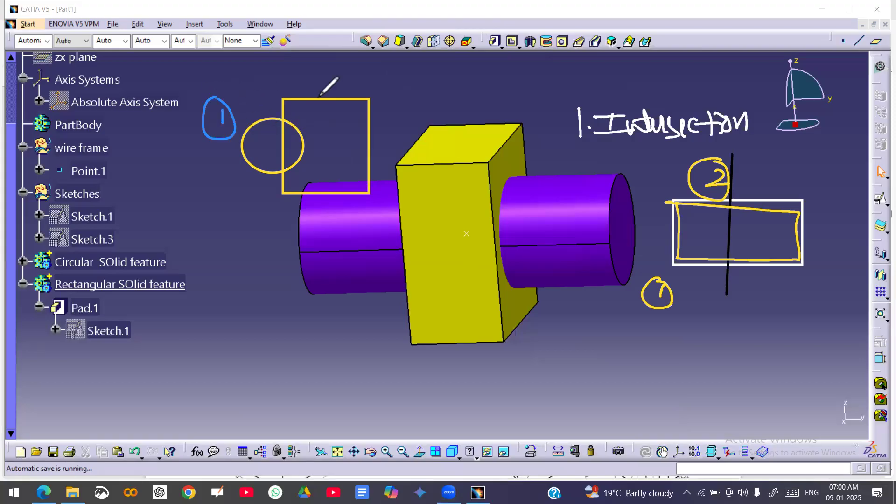
pyautogui.moveTo(304, 83)
pyautogui.mouseDown()
pyautogui.moveTo(327, 95)
pyautogui.moveTo(291, 88)
pyautogui.moveTo(270, 137)
pyautogui.moveTo(289, 98)
pyautogui.mouseUp()
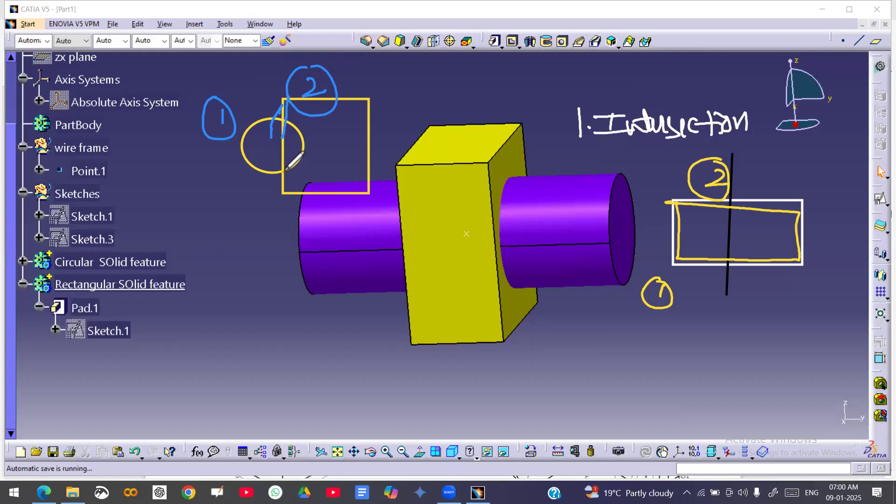
pyautogui.moveTo(282, 169); pyautogui.dragTo(280, 195)
pyautogui.moveTo(286, 154)
pyautogui.mouseDown()
pyautogui.moveTo(279, 208)
pyautogui.moveTo(285, 154)
pyautogui.mouseUp()
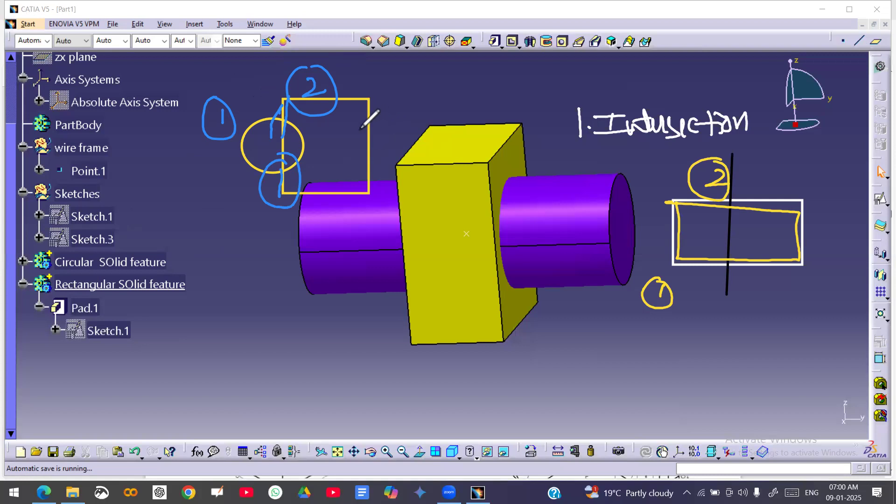
# Add blue lines and loops over the square, and erase the whole circle-and-square sketch with its annotations.
pyautogui.moveTo(329, 135); pyautogui.dragTo(413, 133)
pyautogui.moveTo(324, 170); pyautogui.dragTo(404, 186)
pyautogui.moveTo(327, 178); pyautogui.dragTo(306, 200)
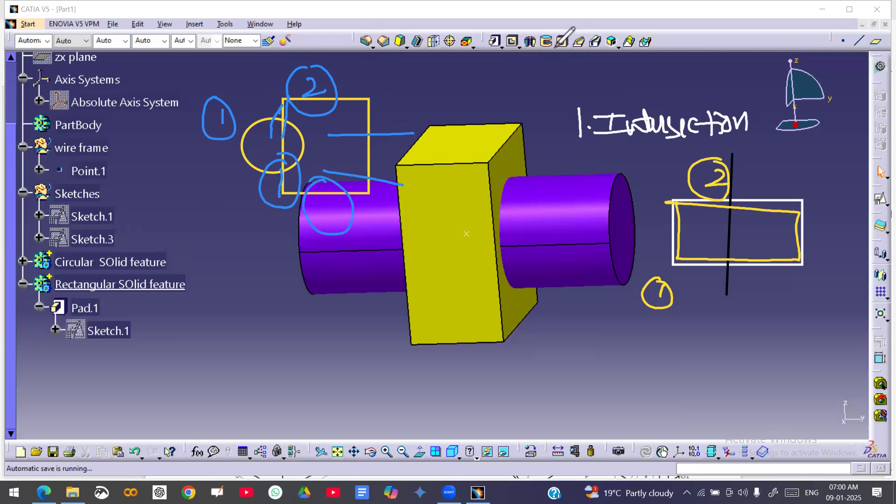
pyautogui.moveTo(356, 77)
pyautogui.mouseDown()
pyautogui.moveTo(366, 61)
pyautogui.moveTo(338, 87)
pyautogui.moveTo(375, 69)
pyautogui.moveTo(360, 99)
pyautogui.mouseUp()
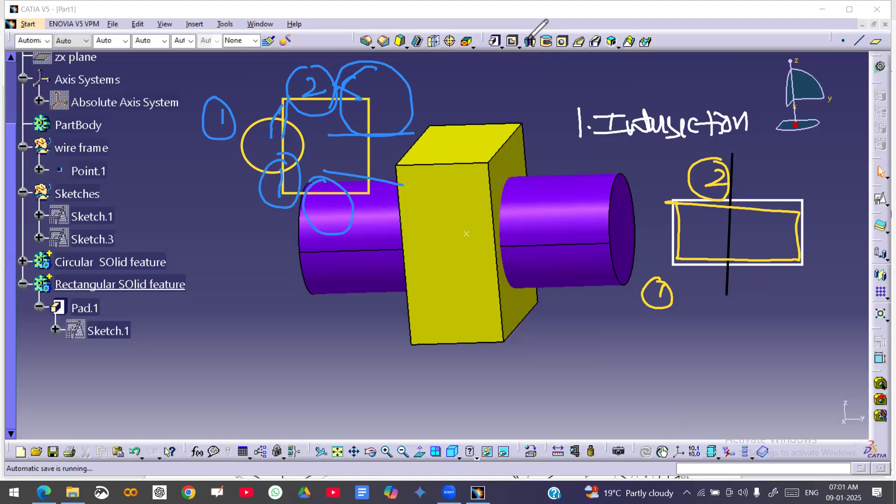
pyautogui.moveTo(414, 66)
pyautogui.mouseDown()
pyautogui.moveTo(320, 80)
pyautogui.moveTo(366, 76)
pyautogui.moveTo(378, 86)
pyautogui.moveTo(208, 113)
pyautogui.moveTo(233, 90)
pyautogui.moveTo(200, 106)
pyautogui.mouseUp()
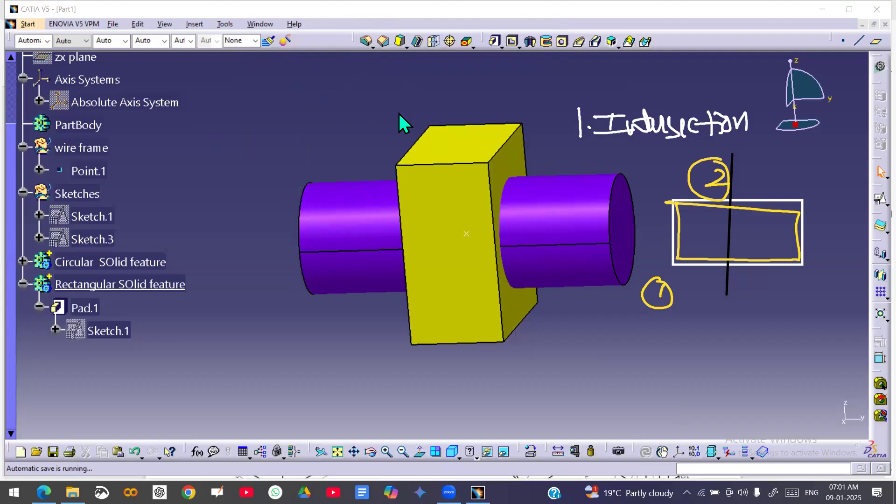
# Handwrite the heading "2 Tangency" in blue and draw a dark red circle with a green horizontal line tangent to its top.
pyautogui.moveTo(209, 96)
pyautogui.mouseDown()
pyautogui.moveTo(229, 111)
pyautogui.moveTo(202, 85)
pyautogui.moveTo(257, 122)
pyautogui.mouseUp()
pyautogui.moveTo(236, 93)
pyautogui.mouseDown()
pyautogui.moveTo(266, 91)
pyautogui.moveTo(269, 119)
pyautogui.moveTo(287, 121)
pyautogui.moveTo(306, 94)
pyautogui.moveTo(335, 90)
pyautogui.moveTo(349, 143)
pyautogui.mouseUp()
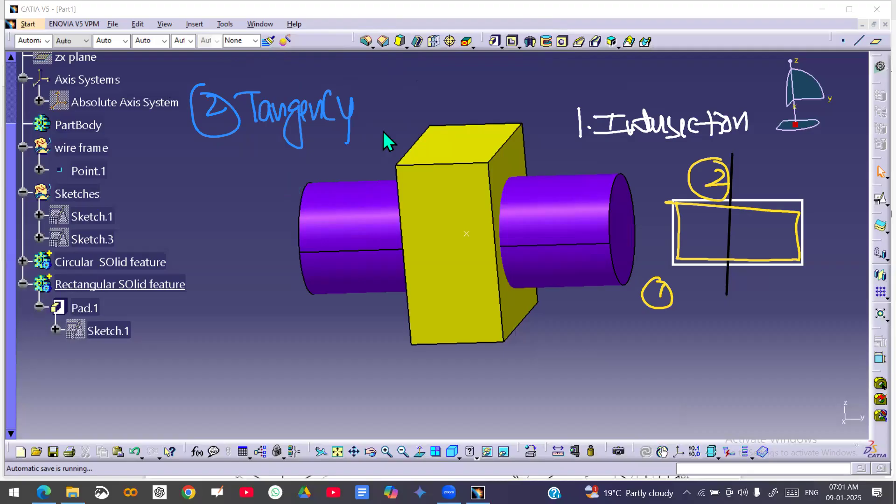
pyautogui.moveTo(191, 183); pyautogui.dragTo(259, 257)
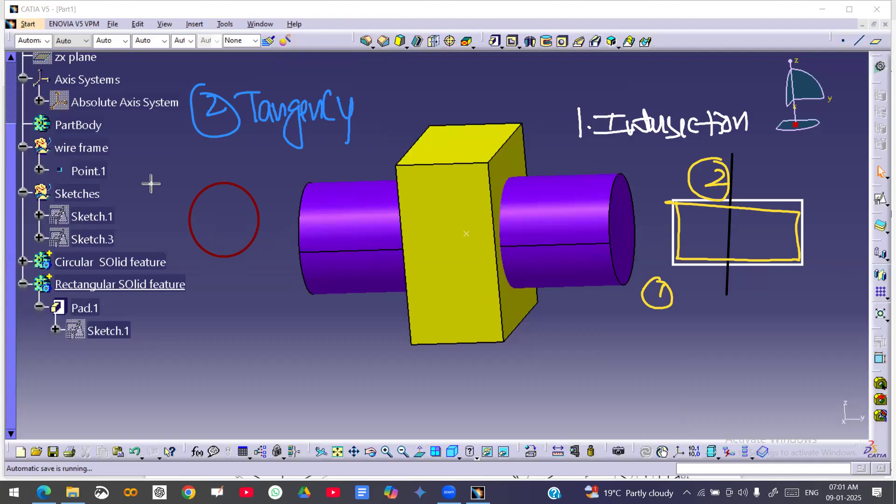
pyautogui.moveTo(198, 182); pyautogui.dragTo(255, 182)
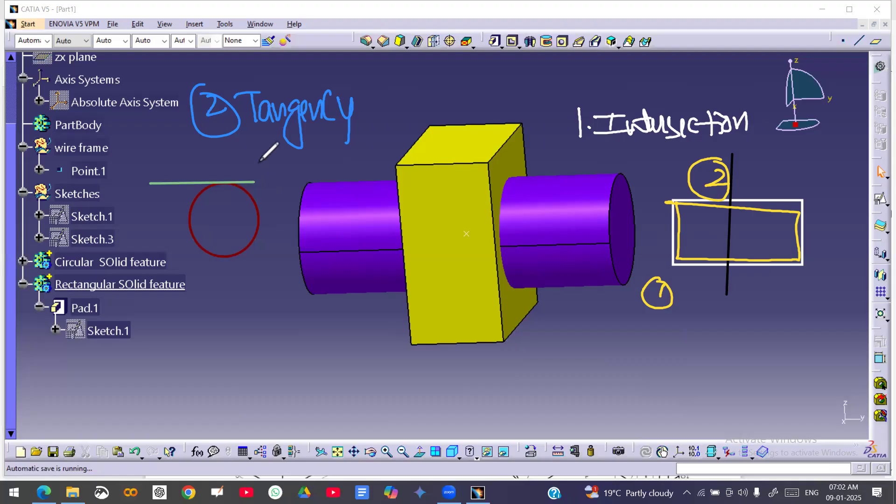
# Mark the tangent point, label the circle 1 and the line 2, and underline, cross out and encircle the Tangency heading in pink.
pyautogui.moveTo(212, 178)
pyautogui.mouseDown()
pyautogui.moveTo(229, 178)
pyautogui.moveTo(232, 193)
pyautogui.mouseUp()
pyautogui.moveTo(249, 137); pyautogui.dragTo(357, 139)
pyautogui.moveTo(351, 92); pyautogui.dragTo(400, 127)
pyautogui.moveTo(378, 91); pyautogui.dragTo(344, 135)
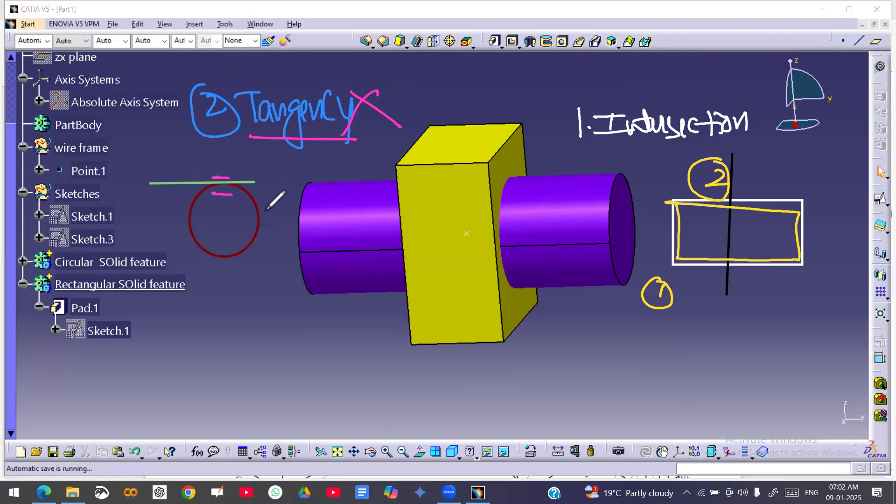
pyautogui.moveTo(227, 223); pyautogui.dragTo(230, 249)
pyautogui.moveTo(154, 150); pyautogui.dragTo(178, 160)
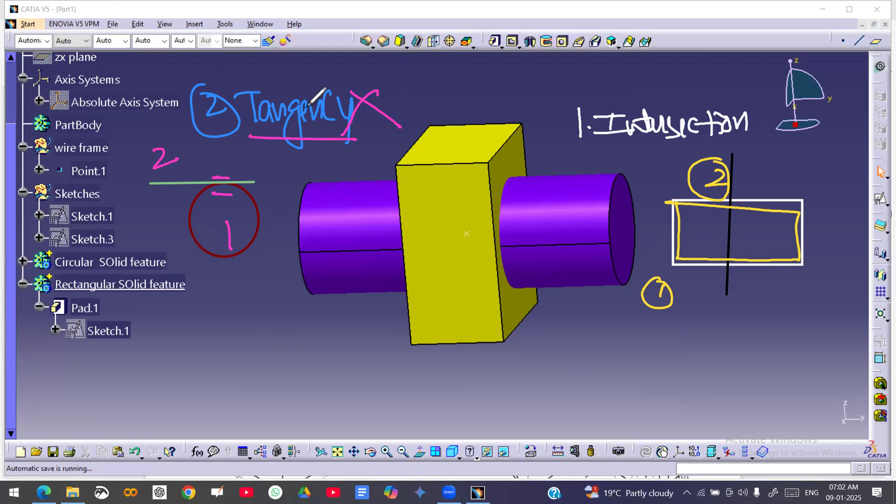
pyautogui.moveTo(339, 94)
pyautogui.mouseDown()
pyautogui.moveTo(216, 110)
pyautogui.moveTo(368, 95)
pyautogui.mouseUp()
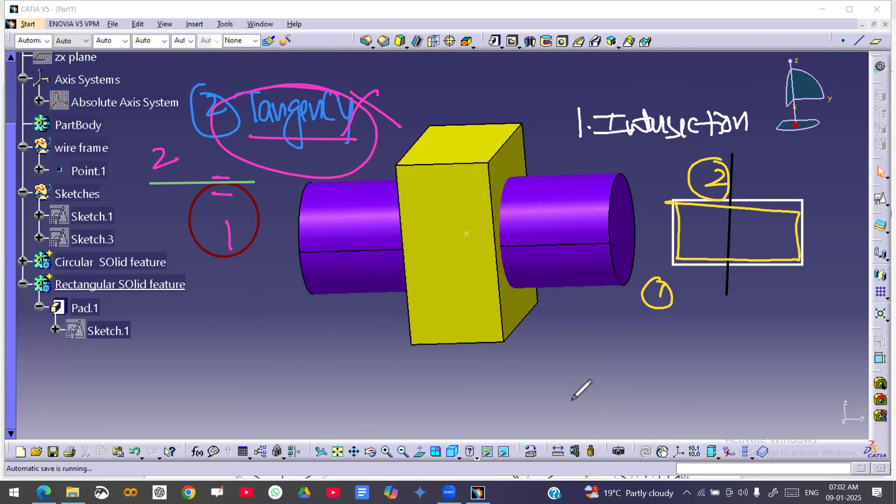
# Sketch a pink horizontal cylinder below the block, with a green square resting on its upper edge.
pyautogui.moveTo(563, 377); pyautogui.dragTo(664, 366)
pyautogui.moveTo(671, 405); pyautogui.dragTo(560, 415)
pyautogui.moveTo(660, 363)
pyautogui.mouseDown()
pyautogui.moveTo(676, 365)
pyautogui.moveTo(653, 400)
pyautogui.moveTo(655, 366)
pyautogui.mouseUp()
pyautogui.moveTo(565, 375); pyautogui.dragTo(579, 414)
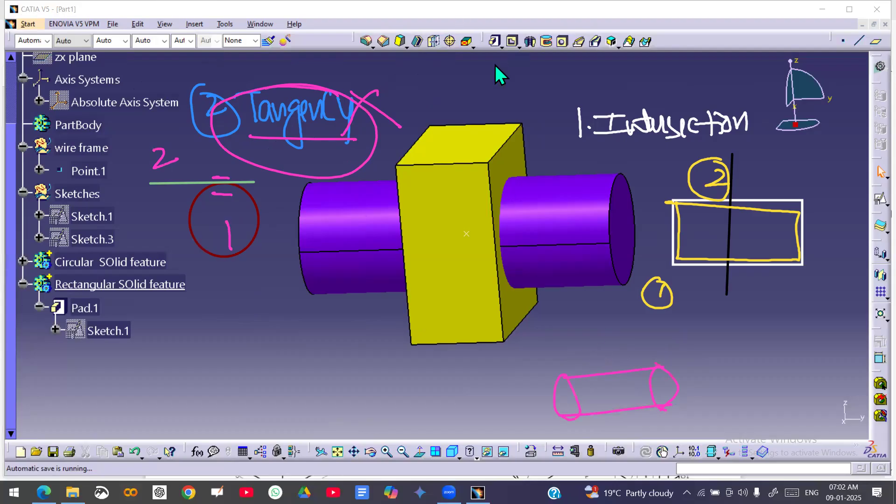
pyautogui.moveTo(587, 340); pyautogui.dragTo(591, 376)
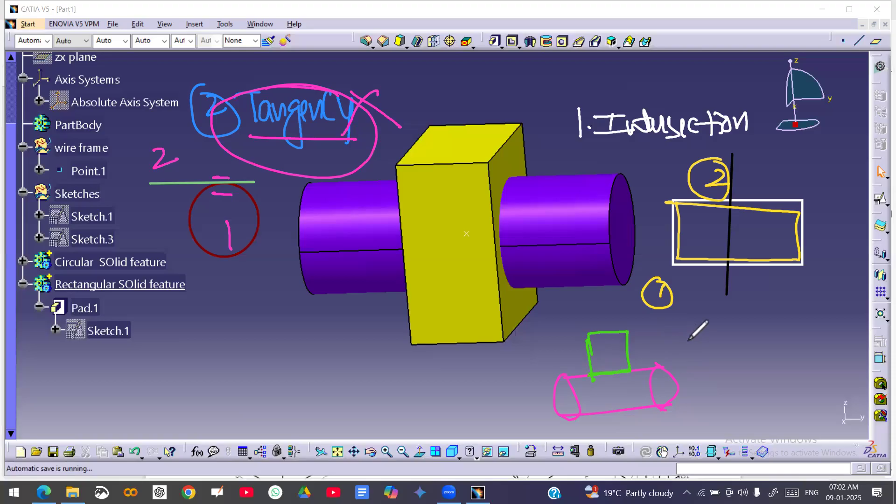
# Draw a green cross beside the cylinder-and-square sketch, and handwrite and underline "Union trim" next to it.
pyautogui.moveTo(661, 339); pyautogui.dragTo(723, 370)
pyautogui.moveTo(691, 334); pyautogui.dragTo(674, 383)
pyautogui.moveTo(717, 332)
pyautogui.mouseDown()
pyautogui.moveTo(726, 344)
pyautogui.moveTo(789, 322)
pyautogui.moveTo(828, 329)
pyautogui.mouseUp()
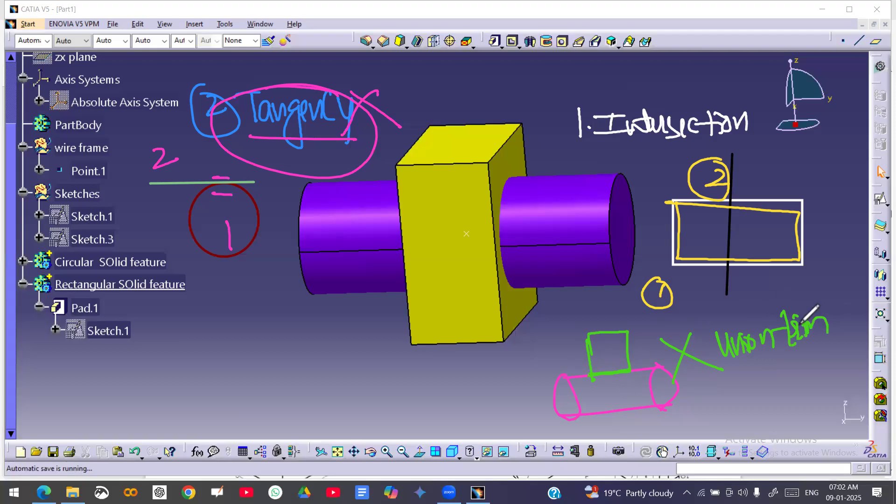
pyautogui.moveTo(723, 372); pyautogui.dragTo(857, 336)
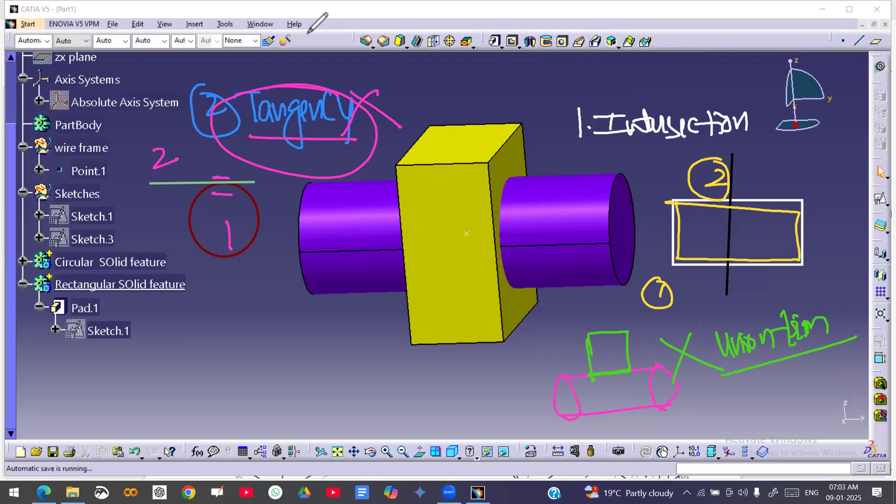
# Clear all the handwritten annotations and define the Sketches set as the in-work object.
pyautogui.click(460, 58)
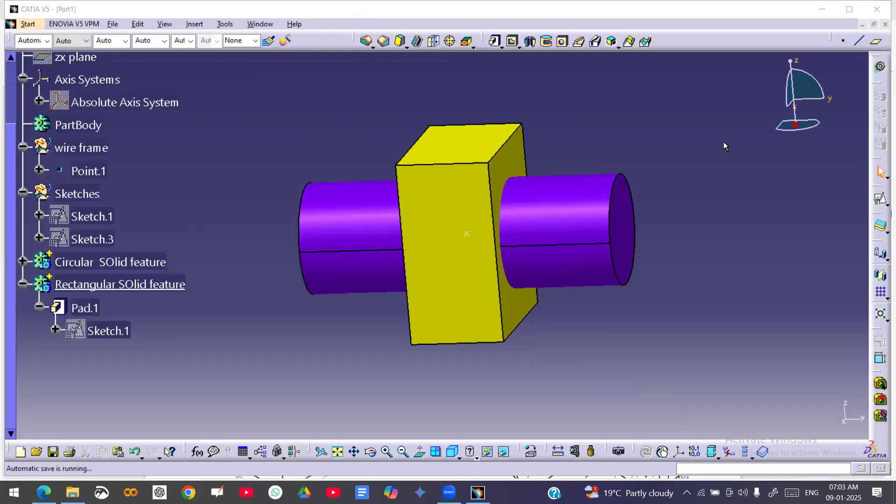
pyautogui.moveTo(671, 176); pyautogui.dragTo(688, 220, button='middle')
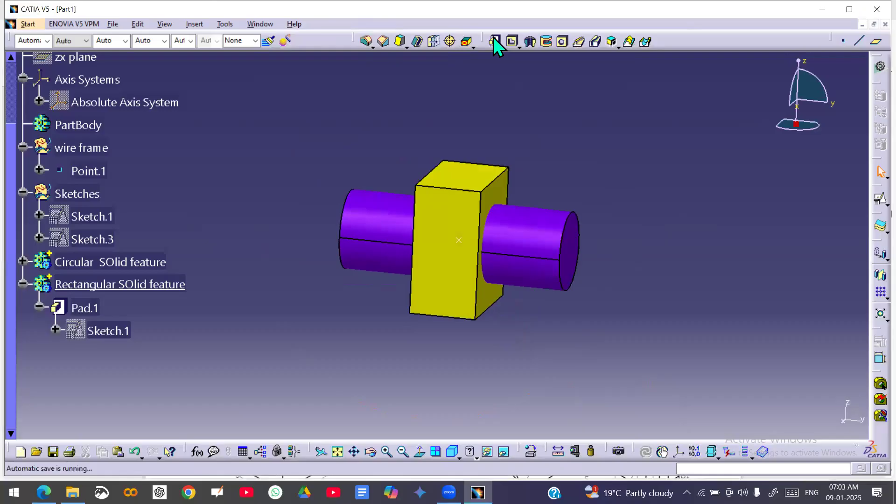
pyautogui.rightClick(77, 195)
pyautogui.click(140, 282)
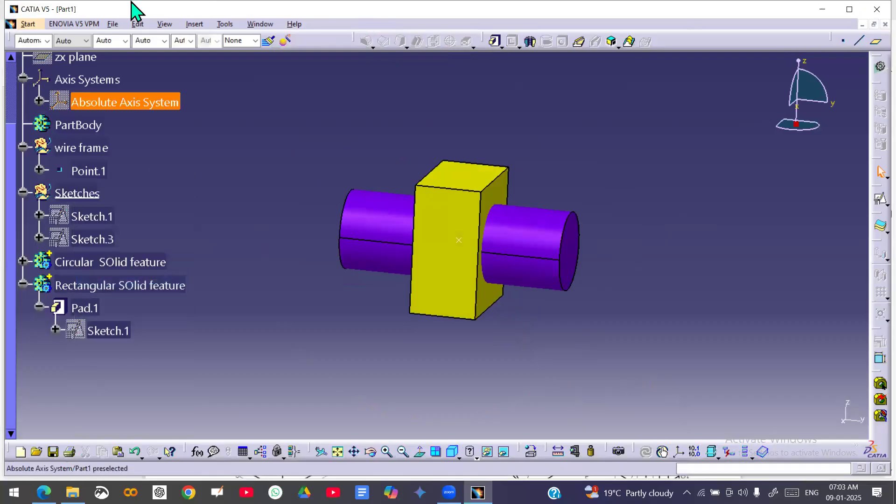
# Start a positioned sketch on the front face of the yellow rectangular block.
pyautogui.click(879, 201)
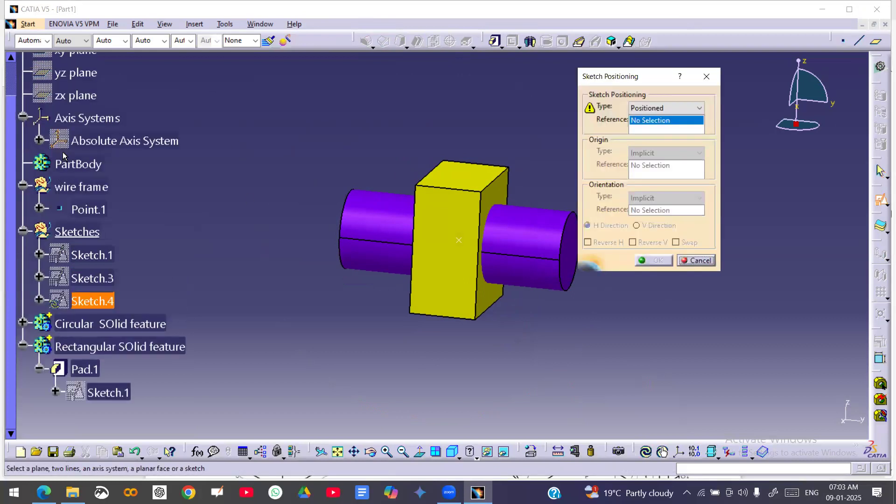
pyautogui.click(468, 229)
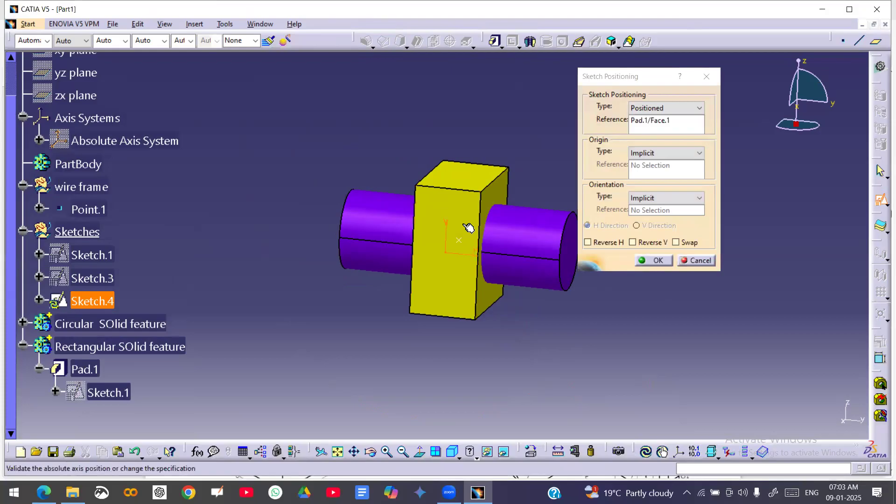
pyautogui.click(643, 262)
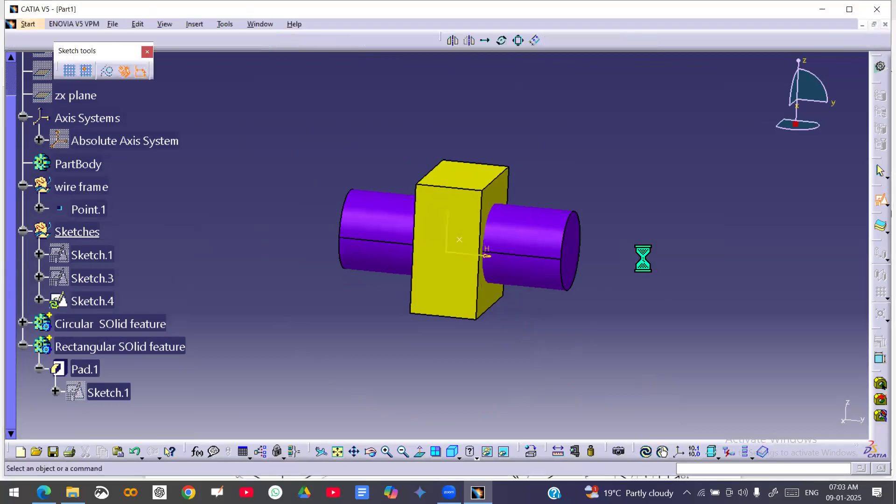
pyautogui.moveTo(536, 181)
pyautogui.mouseDown(button='middle')
pyautogui.moveTo(563, 218)
pyautogui.moveTo(546, 187)
pyautogui.mouseUp(button='middle')
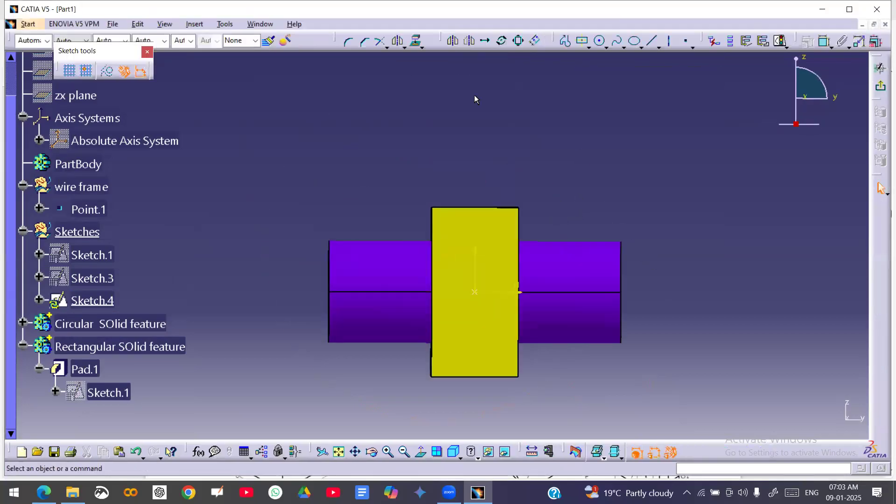
# Sketch a circle of about 40 mm radius just above the block's upper edge.
pyautogui.click(601, 45)
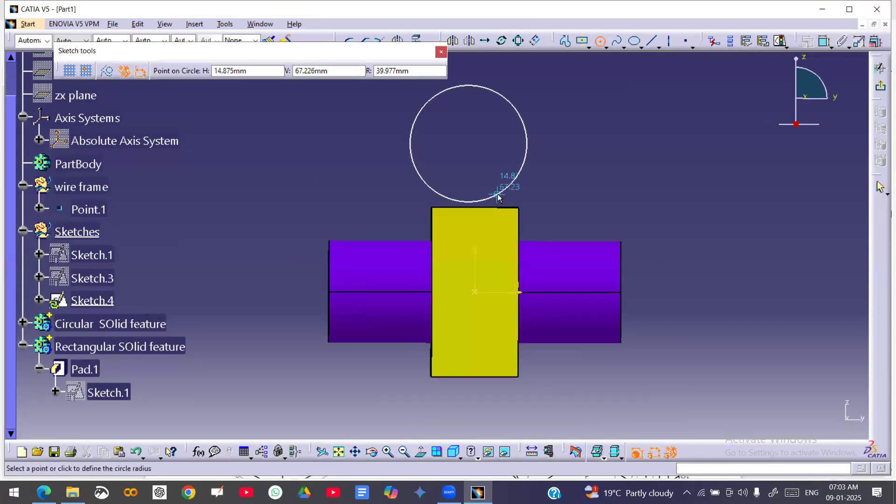
pyautogui.click(510, 183)
pyautogui.click(567, 184)
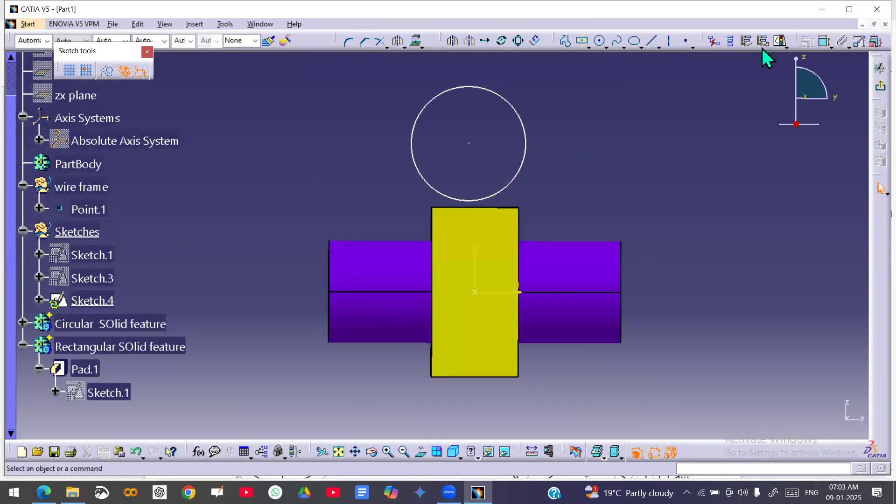
# Constrain the circle tangent to the block's upper edge and exit the sketch.
pyautogui.doubleClick(818, 48)
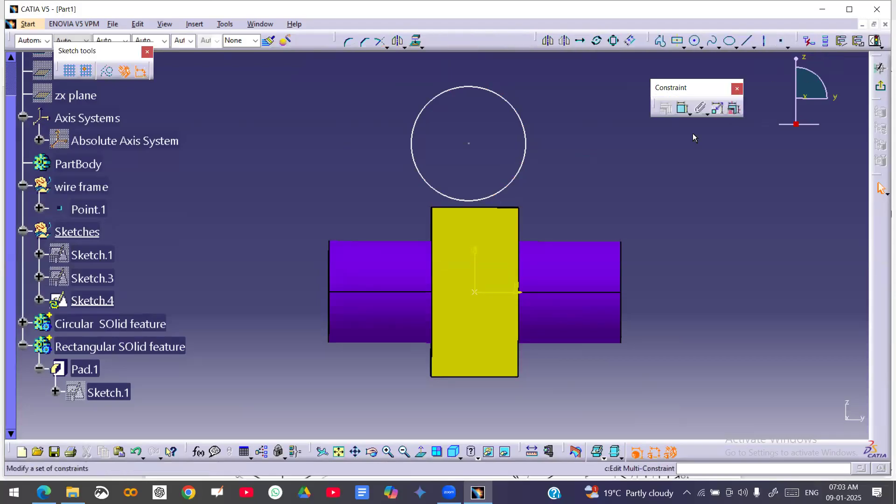
pyautogui.click(684, 109)
pyautogui.click(502, 211)
pyautogui.click(487, 199)
pyautogui.rightClick(599, 189)
pyautogui.click(630, 239)
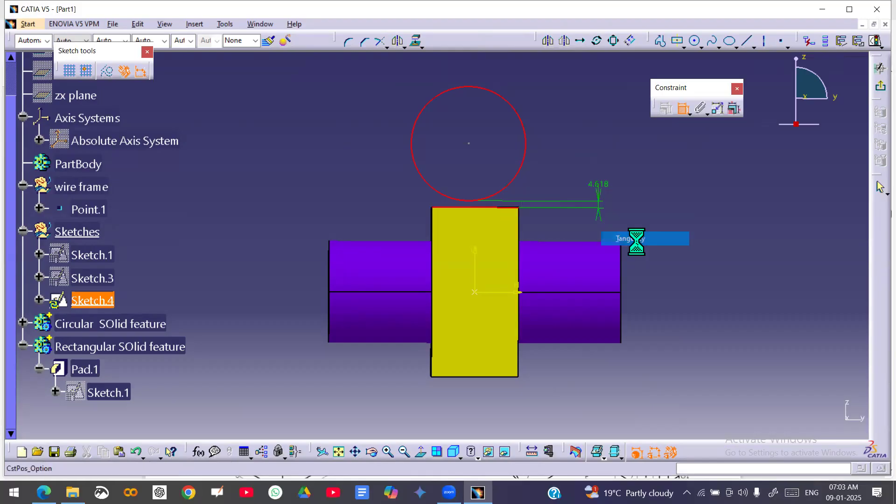
pyautogui.click(881, 86)
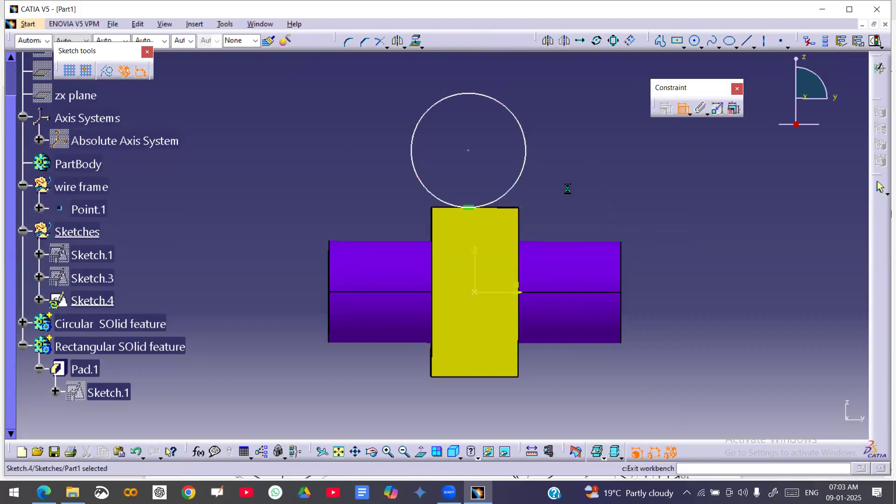
pyautogui.moveTo(576, 164)
pyautogui.mouseDown(button='middle')
pyautogui.moveTo(576, 193)
pyautogui.moveTo(598, 193)
pyautogui.mouseUp(button='middle')
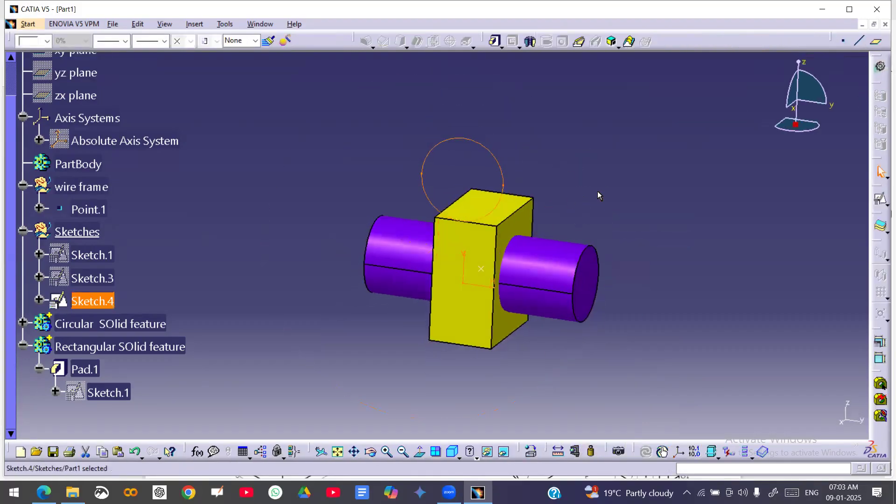
pyautogui.click(598, 194)
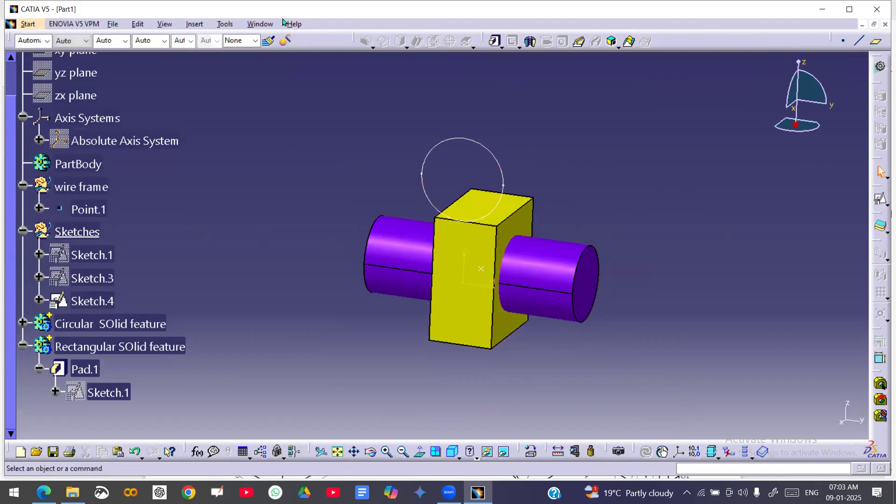
# Insert a new body into the part.
pyautogui.click(194, 26)
pyautogui.click(205, 55)
pyautogui.click(232, 216)
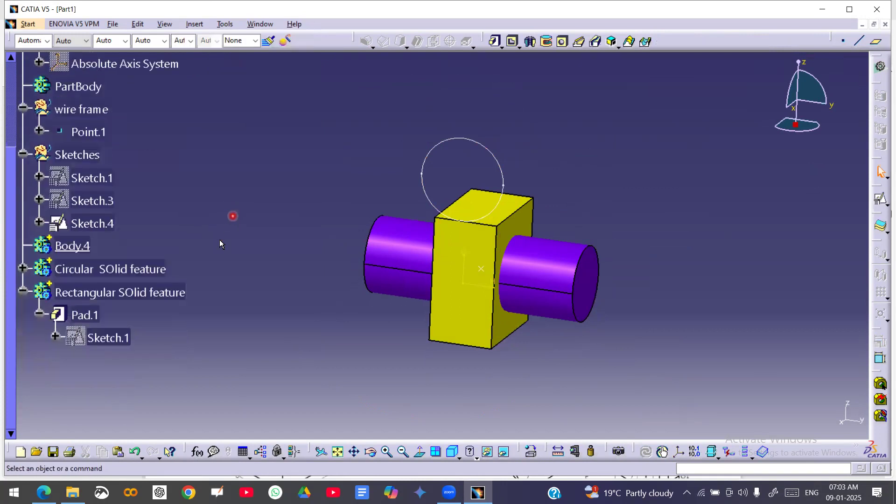
# Pad the tangent circle sketch with mirrored extent and a length of 207 mm.
pyautogui.click(493, 42)
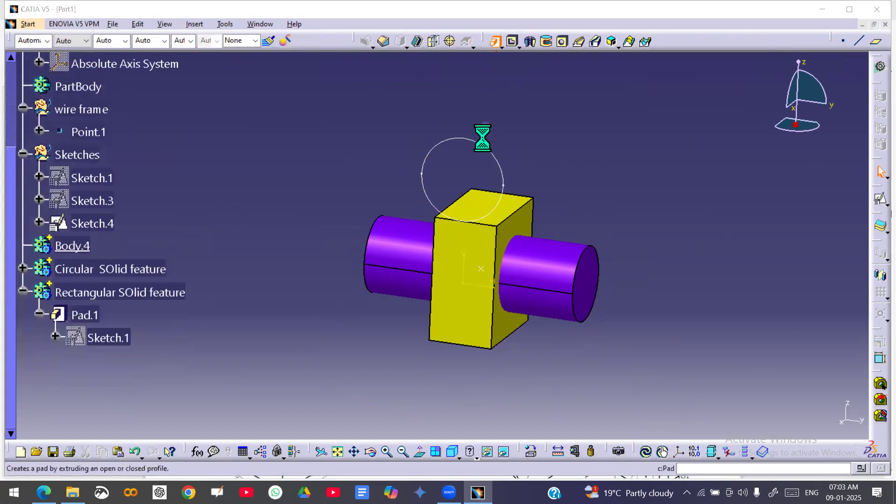
pyautogui.click(478, 143)
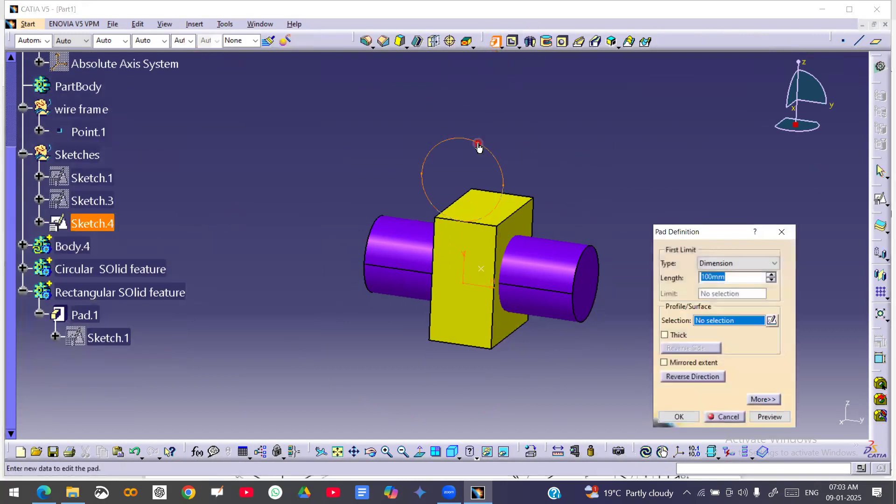
pyautogui.click(683, 362)
pyautogui.moveTo(522, 235); pyautogui.dragTo(560, 139, button='middle')
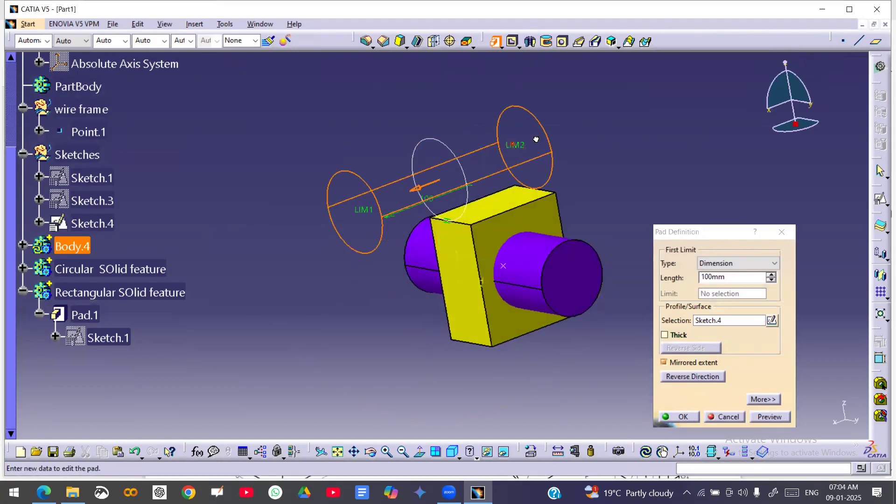
pyautogui.moveTo(356, 218); pyautogui.dragTo(269, 252)
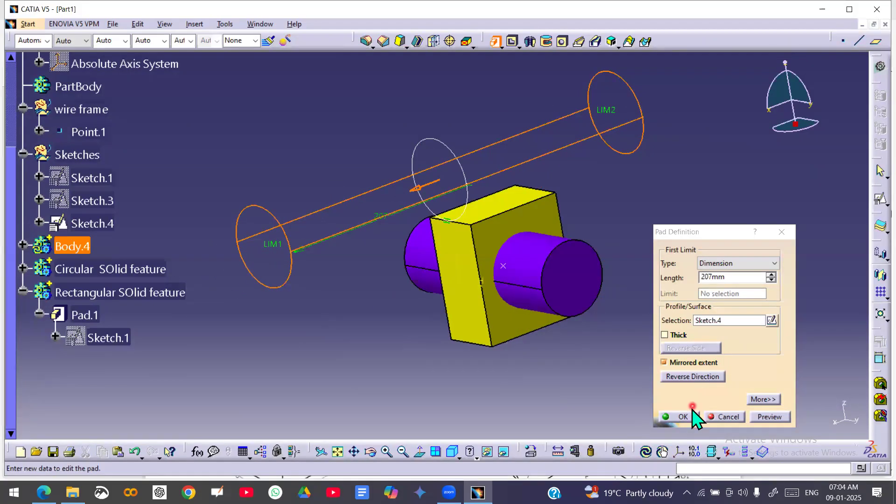
pyautogui.click(682, 416)
pyautogui.moveTo(630, 304)
pyautogui.mouseDown(button='middle')
pyautogui.moveTo(554, 321)
pyautogui.moveTo(544, 288)
pyautogui.moveTo(590, 316)
pyautogui.mouseUp(button='middle')
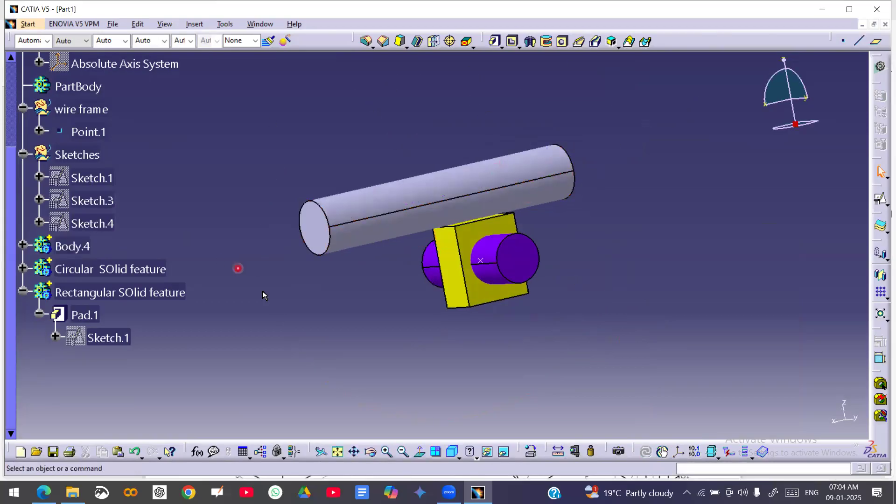
# Hide the purple circular body and define the Rectangular SOlid feature body as the in-work object.
pyautogui.rightClick(521, 259)
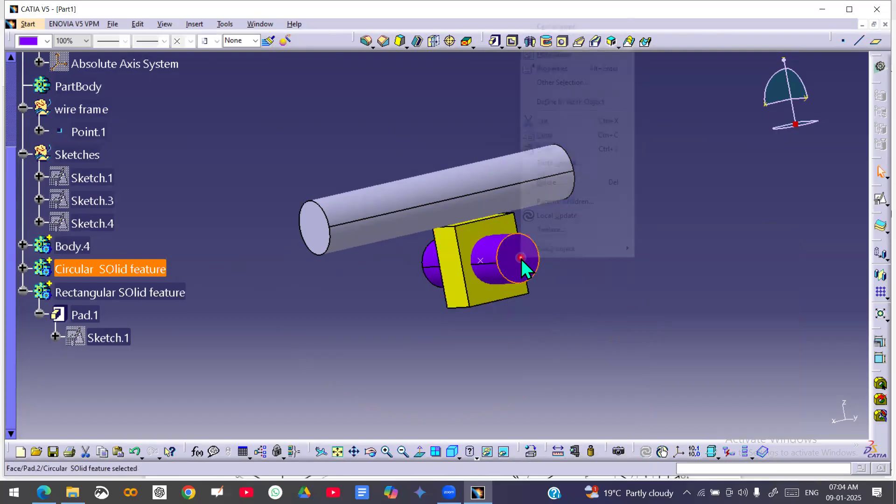
pyautogui.click(554, 55)
pyautogui.moveTo(525, 216); pyautogui.dragTo(736, 110, button='middle')
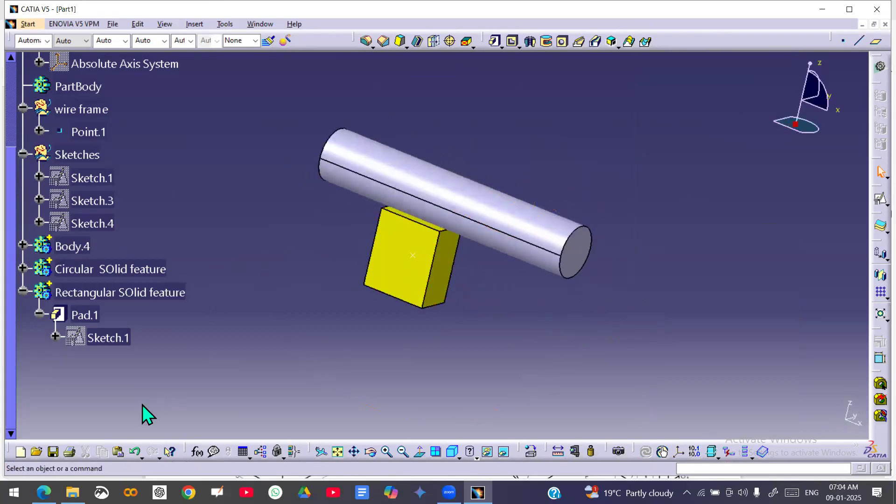
pyautogui.rightClick(126, 292)
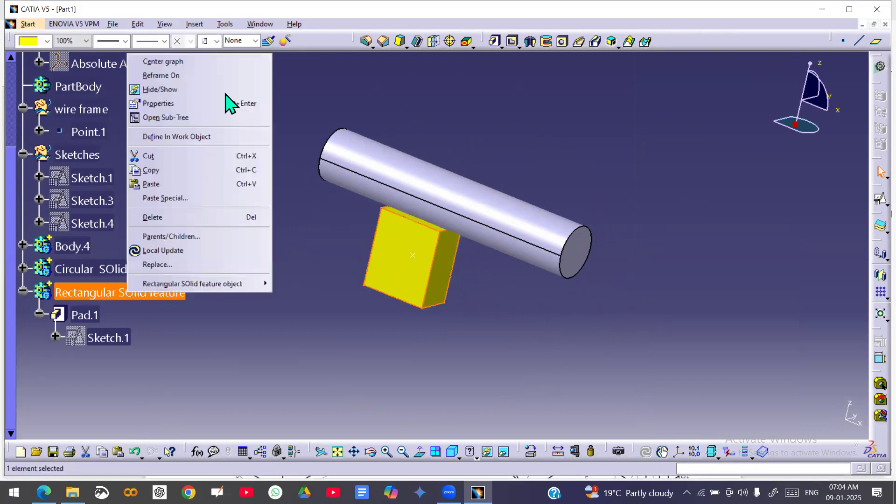
pyautogui.click(202, 137)
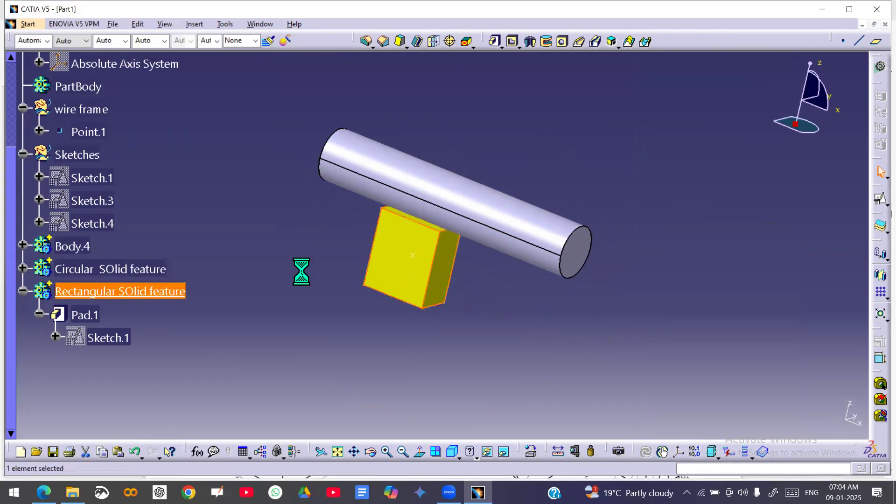
# Try a Union Trim of Body.4 with the rectangular body, choosing the long cylinder's face as the face to remove, and preview it.
pyautogui.rightClick(84, 246)
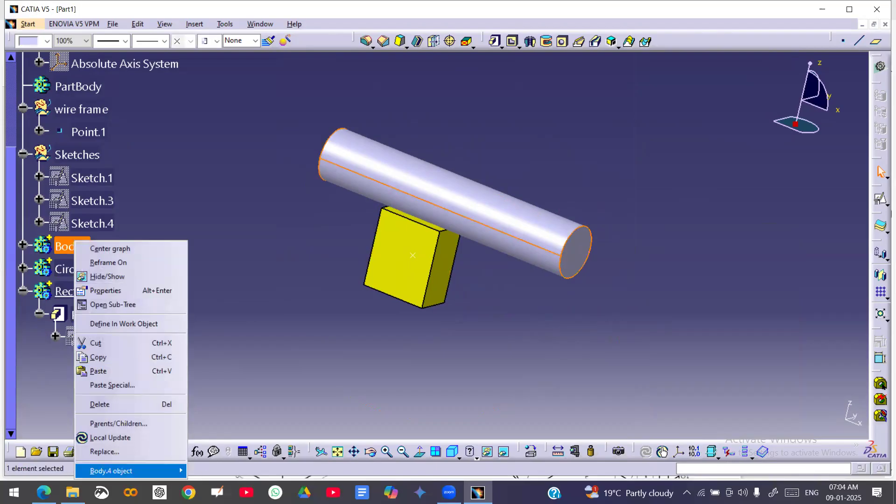
pyautogui.moveTo(154, 470)
pyautogui.click(215, 370)
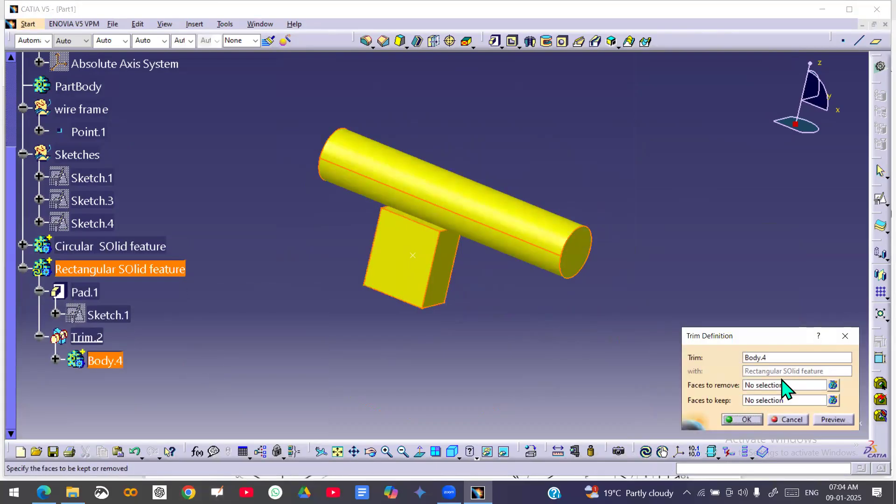
pyautogui.click(787, 385)
pyautogui.click(530, 231)
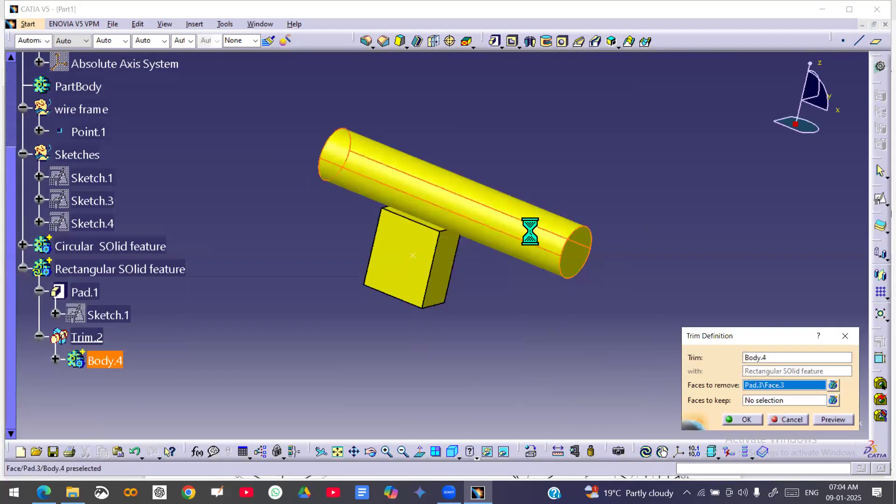
pyautogui.click(832, 420)
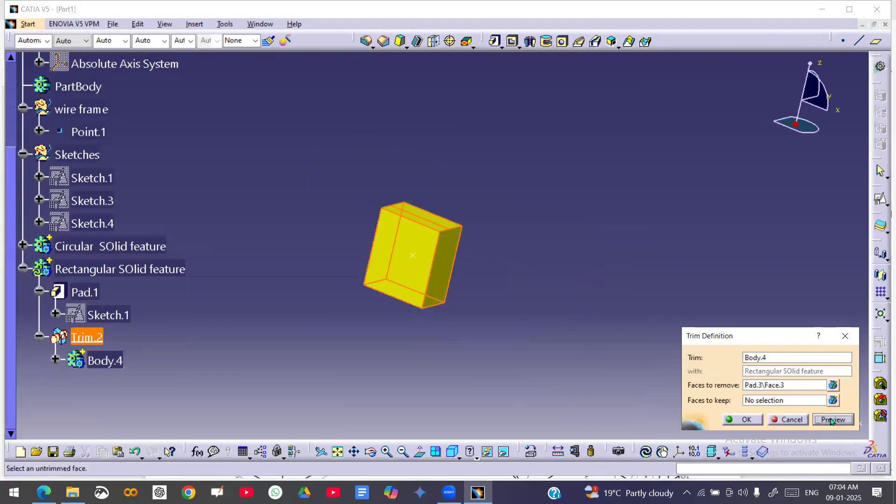
pyautogui.moveTo(363, 277); pyautogui.dragTo(505, 322, button='middle')
pyautogui.click(787, 419)
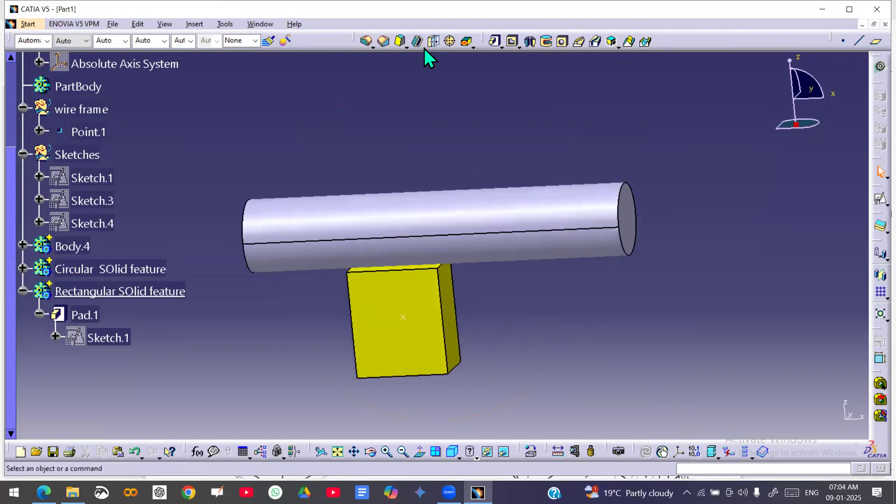
pyautogui.moveTo(432, 136); pyautogui.dragTo(476, 355)
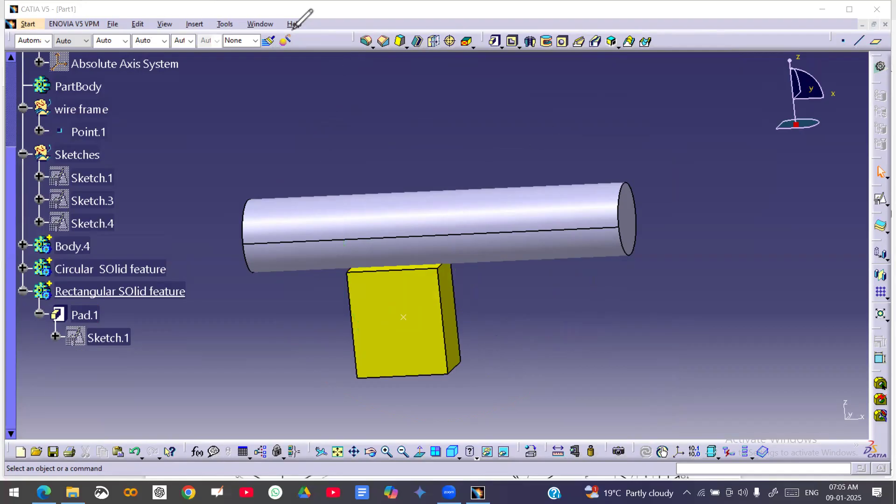
pyautogui.moveTo(550, 298); pyautogui.dragTo(537, 297, button='middle')
pyautogui.click(114, 291)
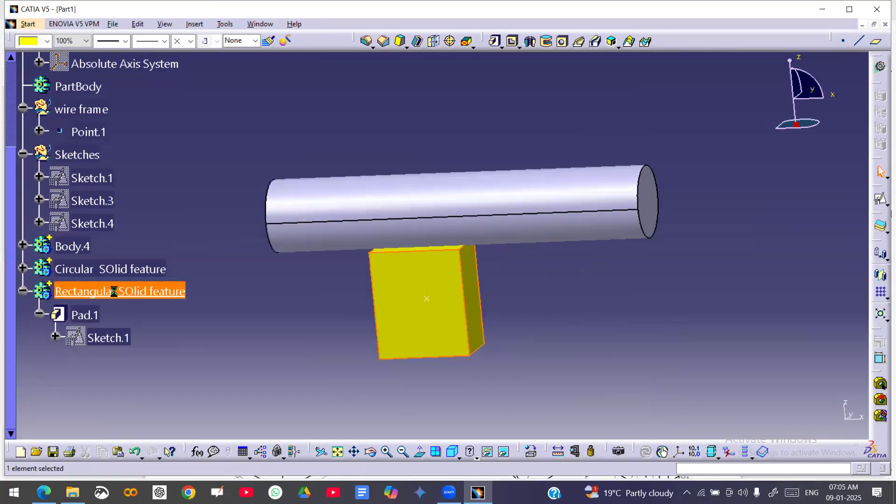
pyautogui.click(305, 337)
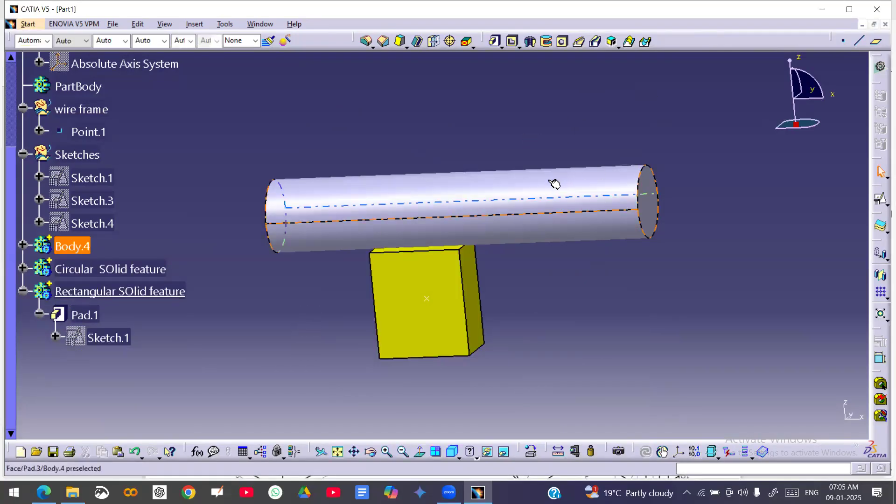
# Hide Body.4 and add a 100 mm Thickness to the rectangular block's upper face.
pyautogui.rightClick(75, 248)
pyautogui.click(127, 47)
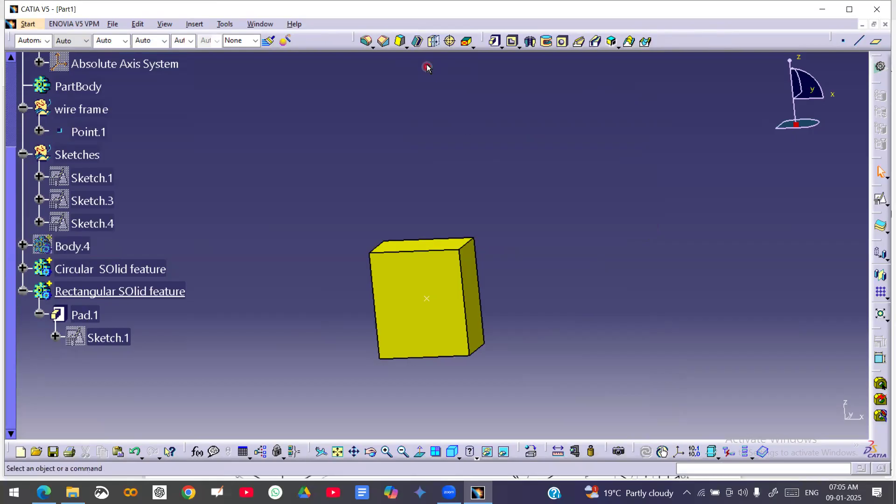
pyautogui.click(434, 43)
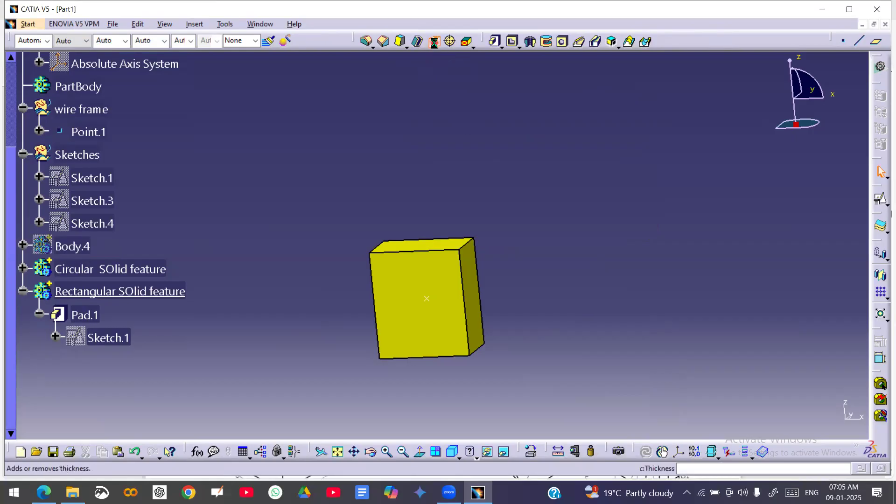
pyautogui.click(447, 244)
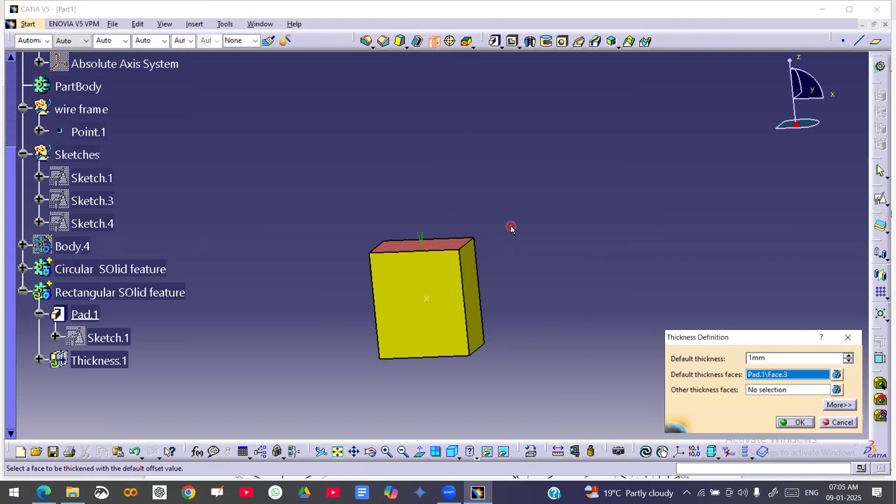
pyautogui.doubleClick(771, 358)
pyautogui.write('100')
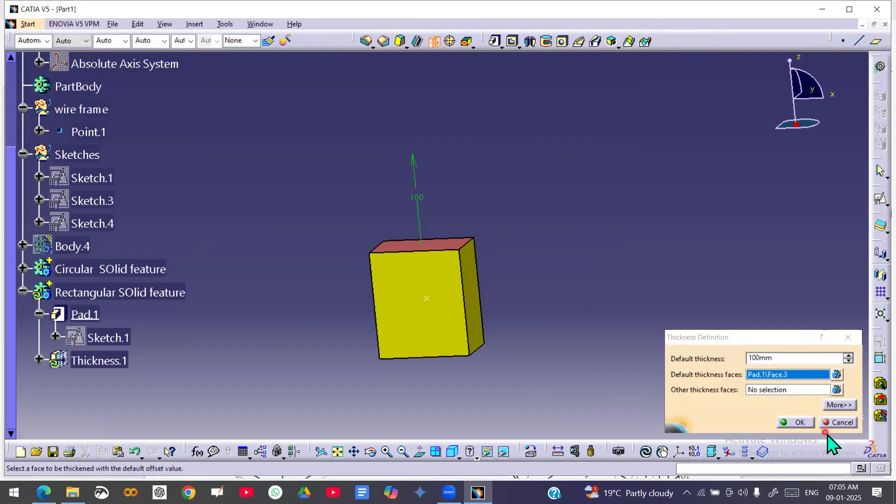
pyautogui.click(799, 422)
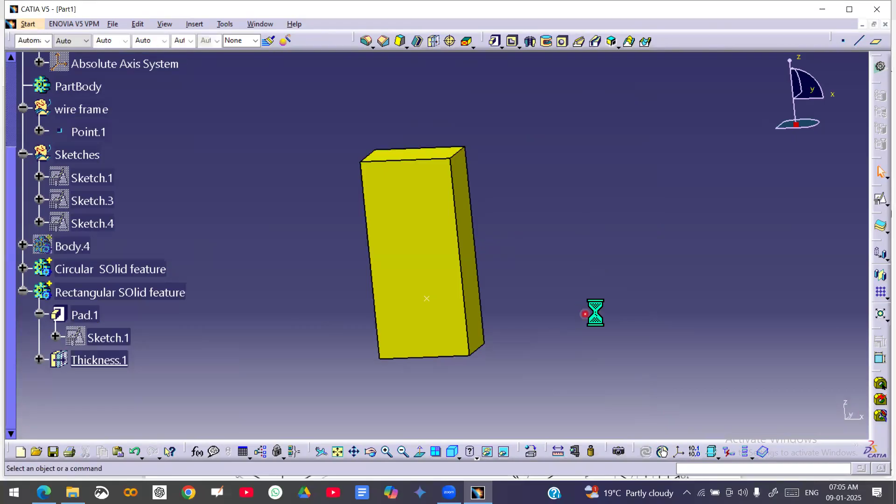
# Show Body.4 again and define the Rectangular SOlid feature body as the in-work object.
pyautogui.rightClick(61, 249)
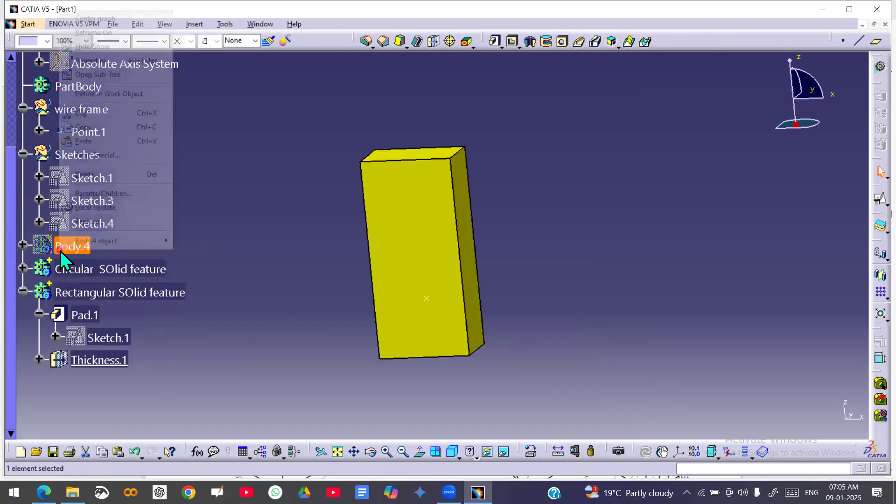
pyautogui.click(75, 46)
pyautogui.moveTo(561, 298); pyautogui.dragTo(587, 305, button='middle')
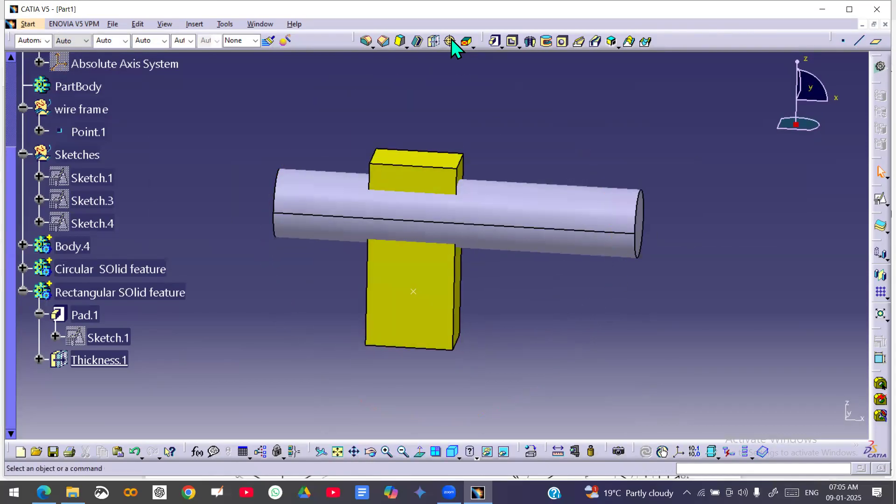
pyautogui.click(119, 293)
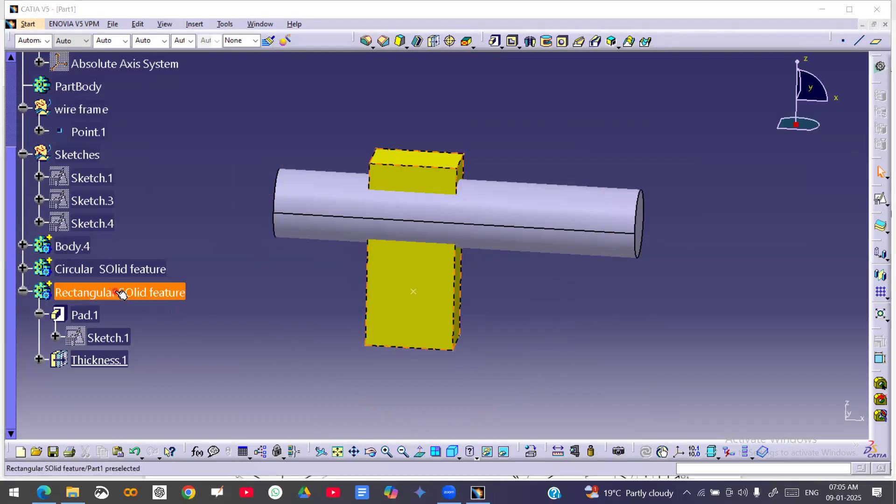
pyautogui.rightClick(117, 292)
pyautogui.click(182, 136)
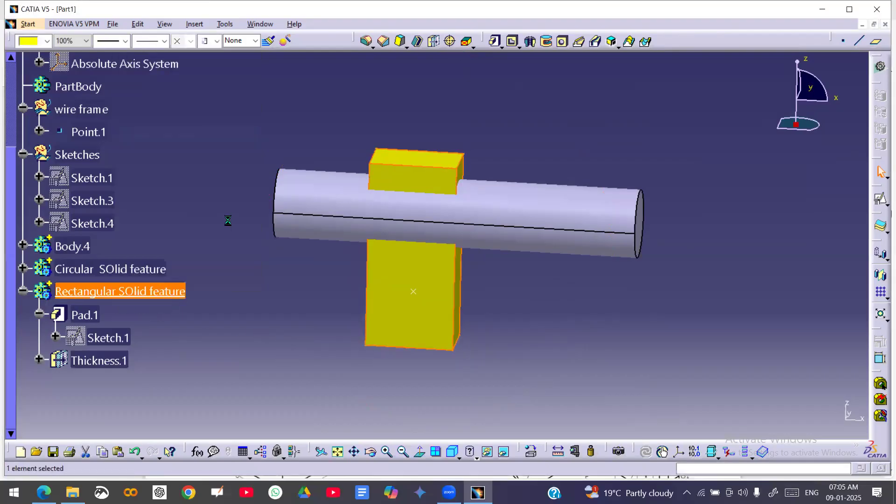
# Try a Union Trim of Body.4 with the rectangular body, choosing the cylinder's end face as the face to remove, and preview it.
pyautogui.click(72, 245)
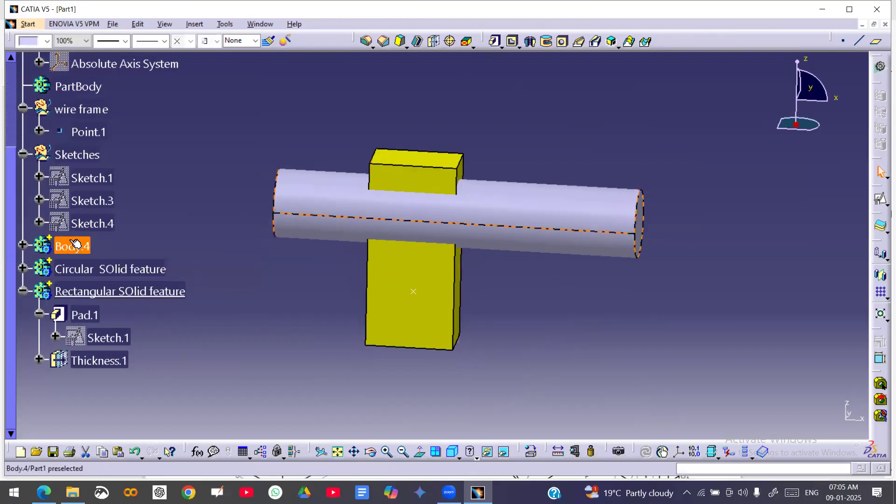
pyautogui.rightClick(70, 242)
pyautogui.moveTo(116, 471)
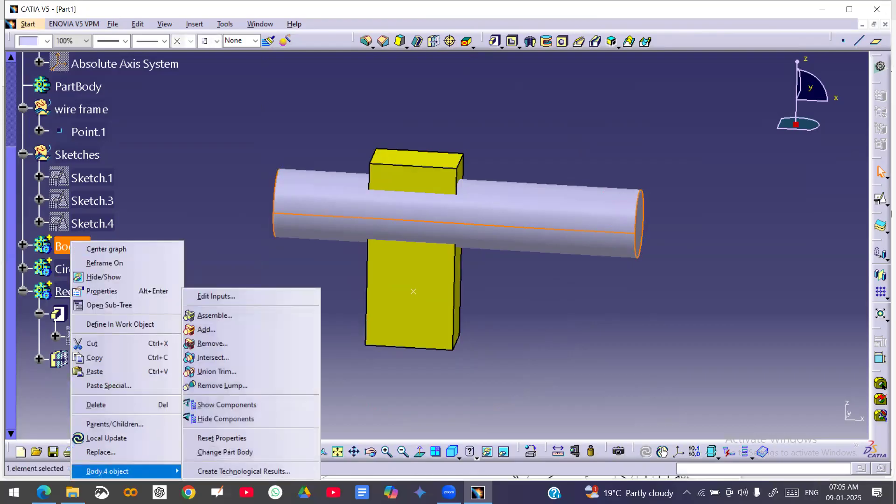
pyautogui.click(216, 372)
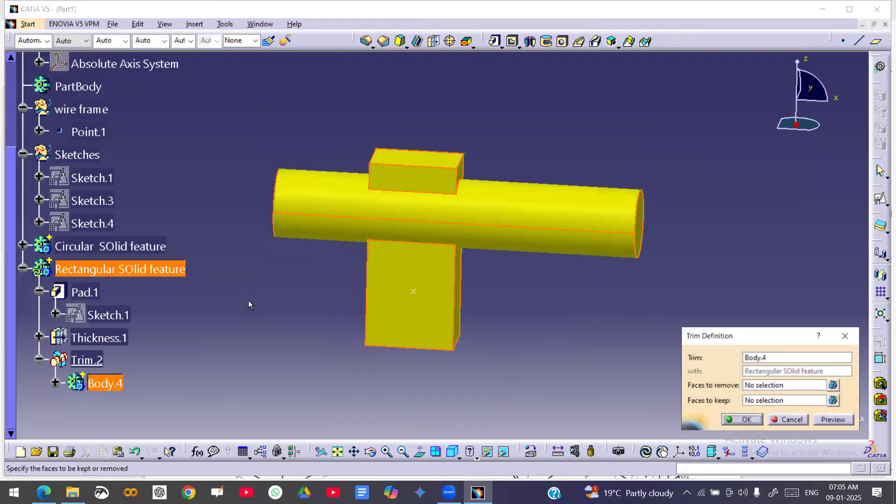
pyautogui.click(766, 385)
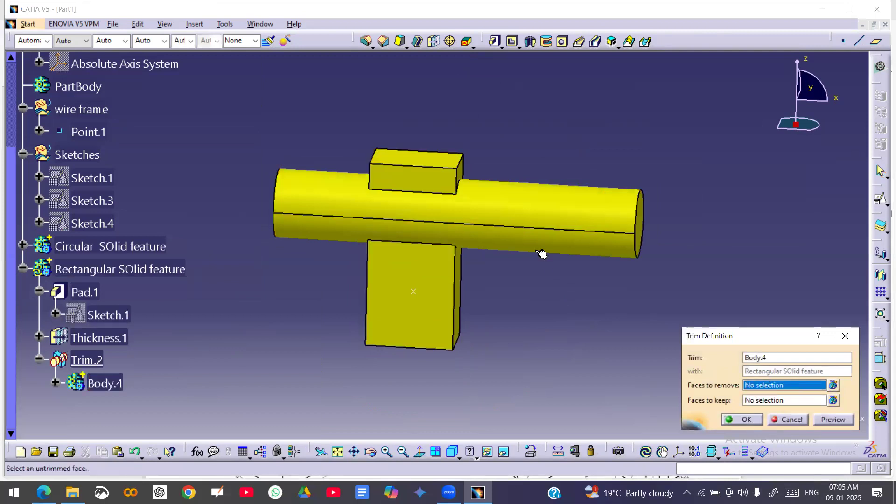
pyautogui.click(645, 227)
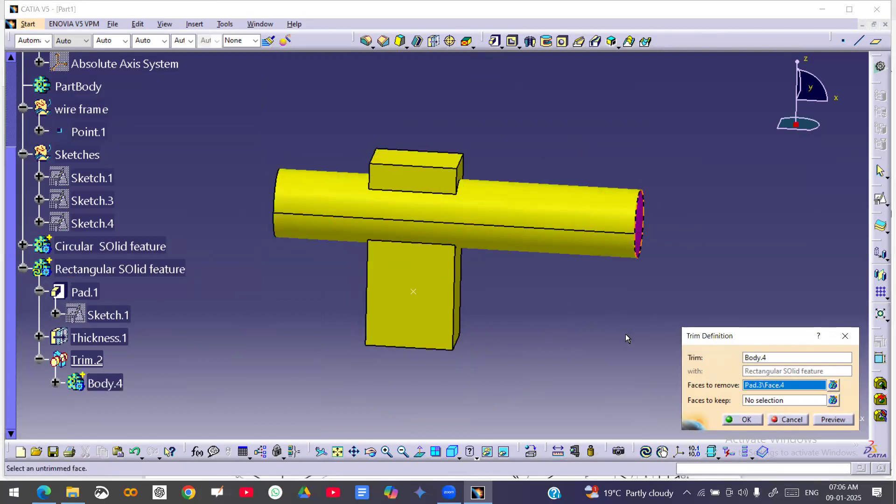
pyautogui.click(836, 419)
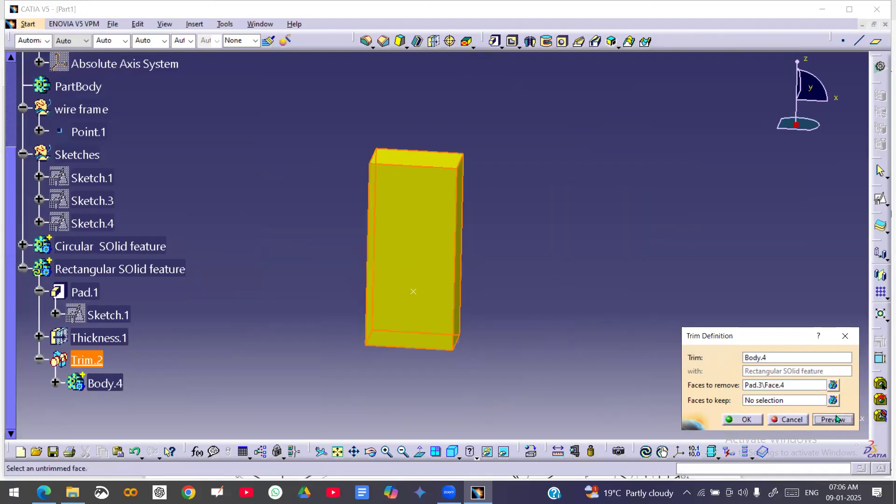
pyautogui.click(787, 420)
# Extend the block's 100 mm Thickness feature to its front and back faces parallel to the cylinder's axis.
pyautogui.moveTo(446, 274); pyautogui.dragTo(286, 296, button='middle')
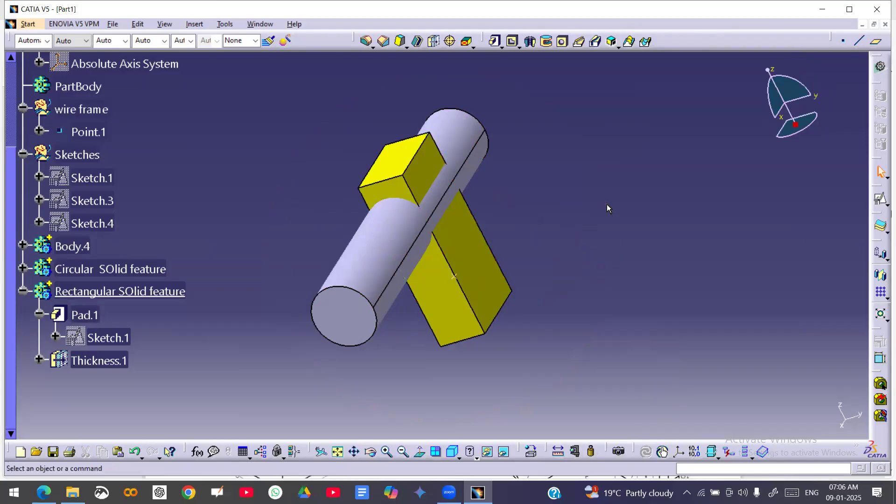
pyautogui.doubleClick(100, 361)
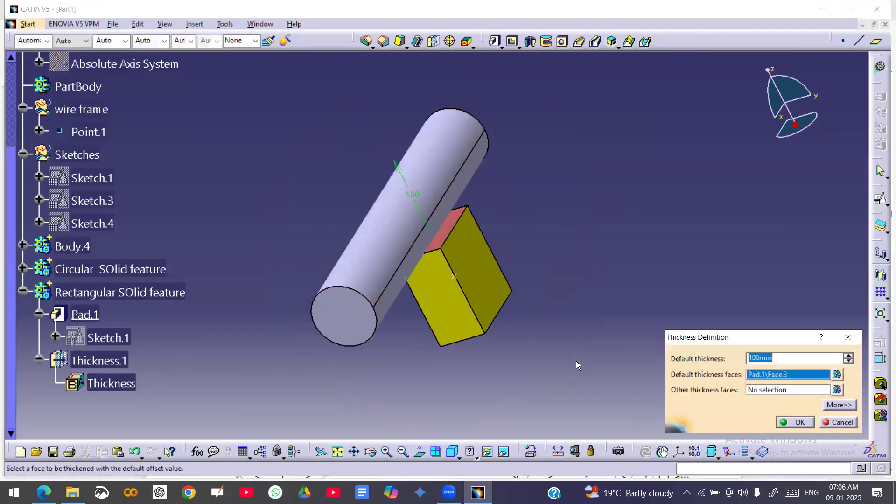
pyautogui.click(836, 375)
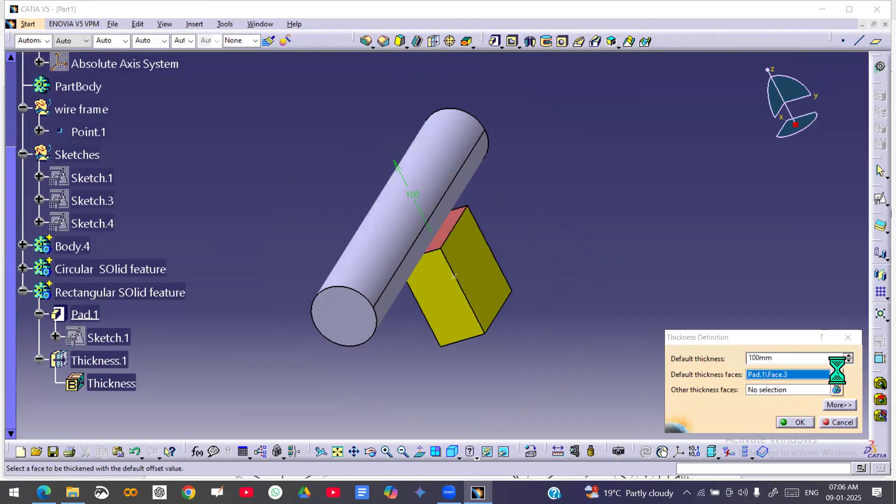
pyautogui.click(485, 280)
pyautogui.moveTo(404, 289); pyautogui.dragTo(427, 301, button='middle')
pyautogui.click(393, 305)
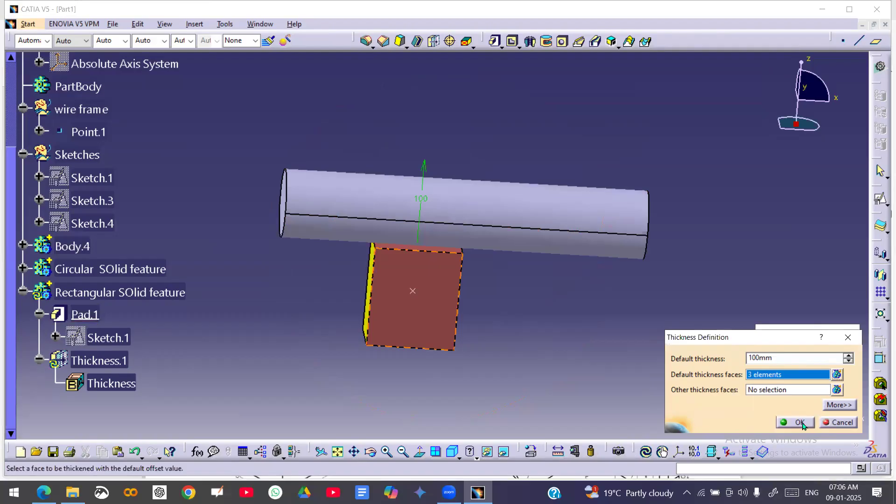
pyautogui.moveTo(587, 286); pyautogui.dragTo(700, 225, button='middle')
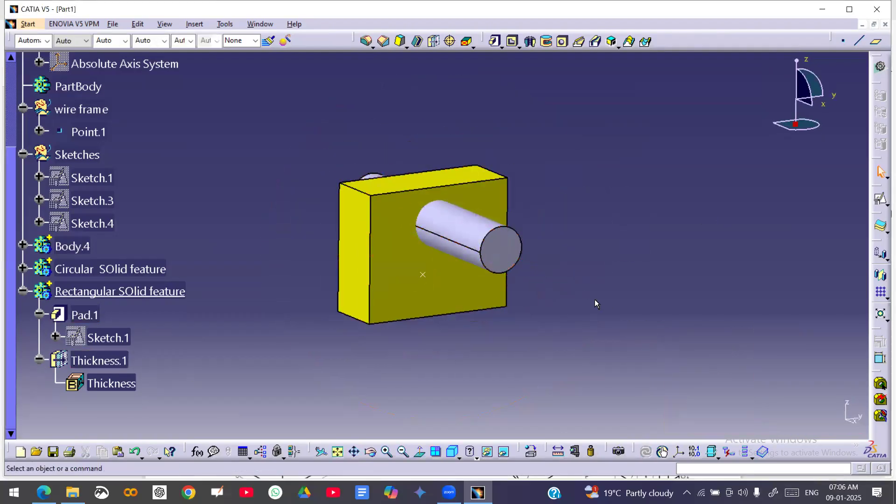
pyautogui.moveTo(486, 217); pyautogui.dragTo(481, 256, button='middle')
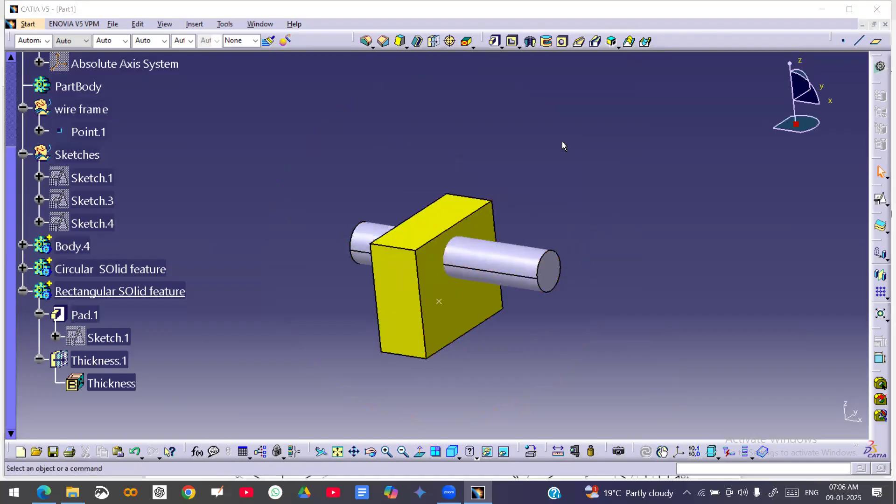
# Union Trim Body.4 with the enlarged rectangular body, removing the cylinder portion that protrudes from one side of the block.
pyautogui.rightClick(126, 270)
pyautogui.click(75, 244)
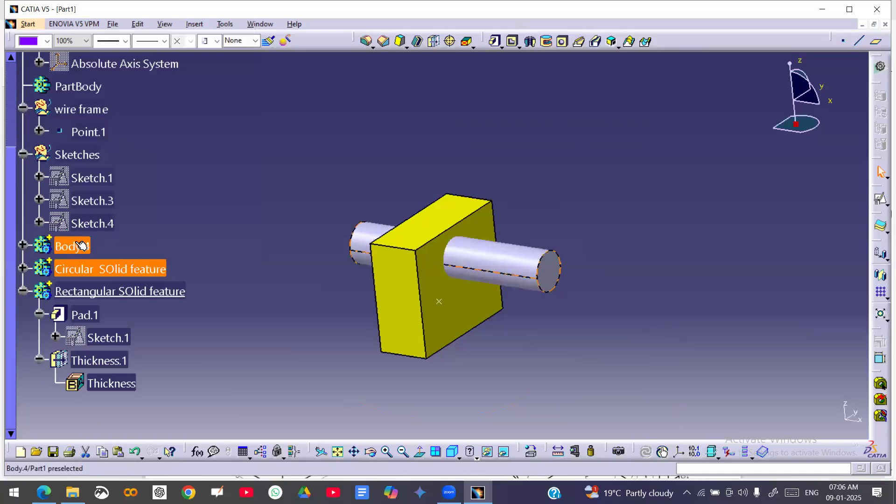
pyautogui.rightClick(74, 243)
pyautogui.moveTo(140, 472)
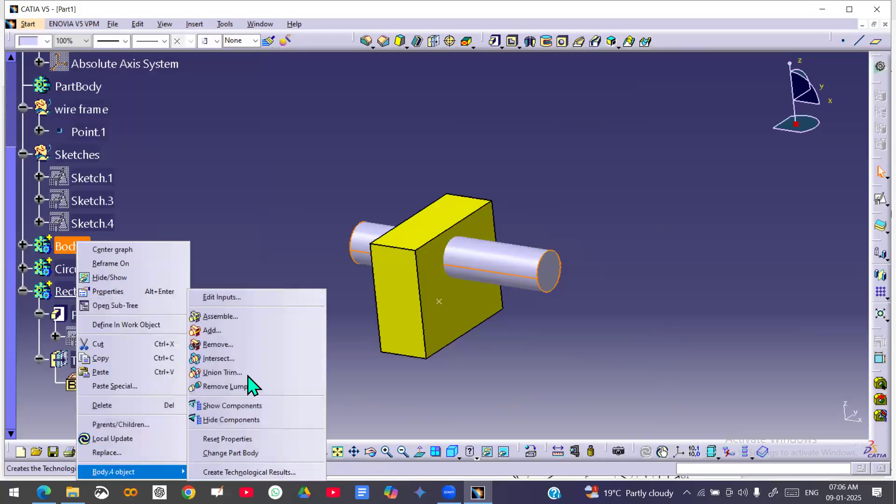
pyautogui.click(223, 372)
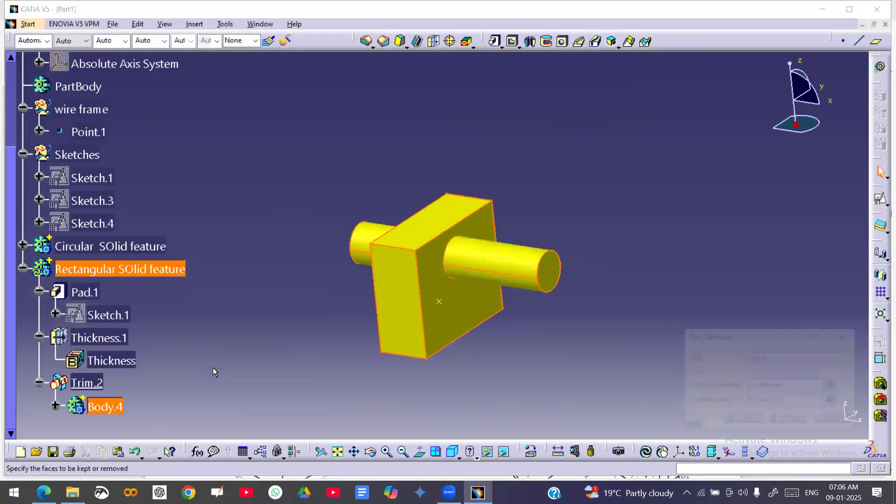
pyautogui.click(765, 387)
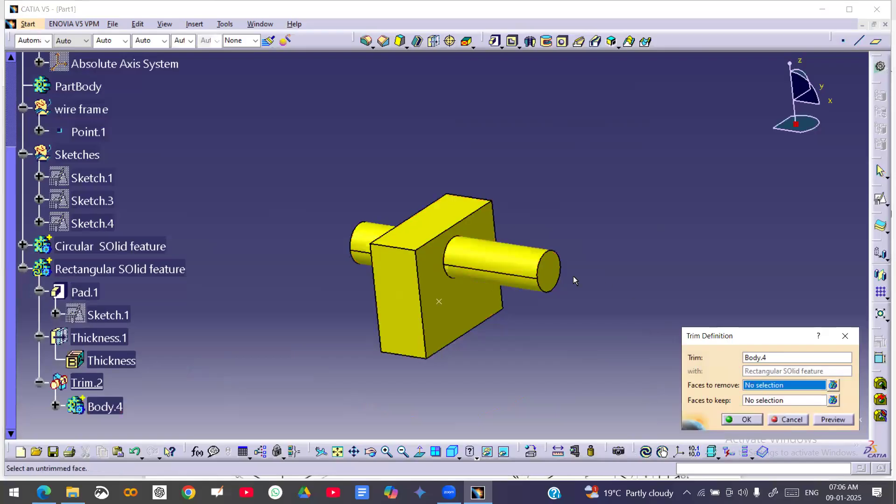
pyautogui.click(526, 277)
pyautogui.click(833, 419)
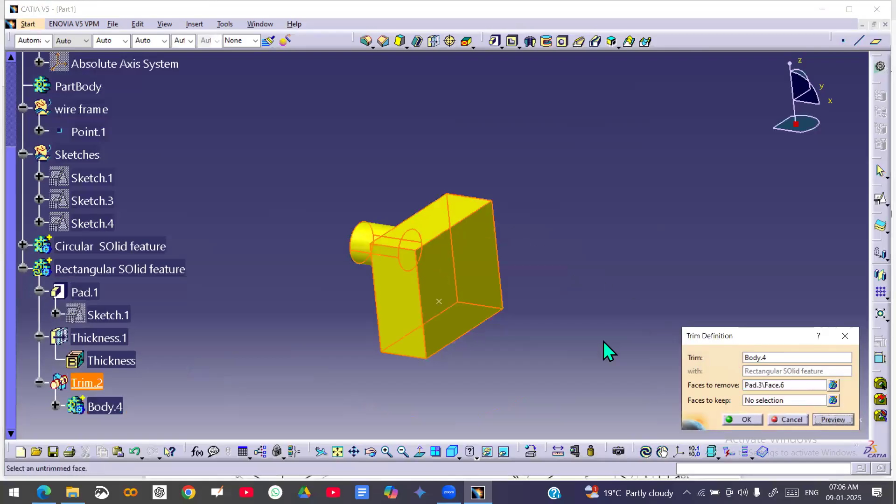
pyautogui.moveTo(610, 307); pyautogui.dragTo(668, 190, button='middle')
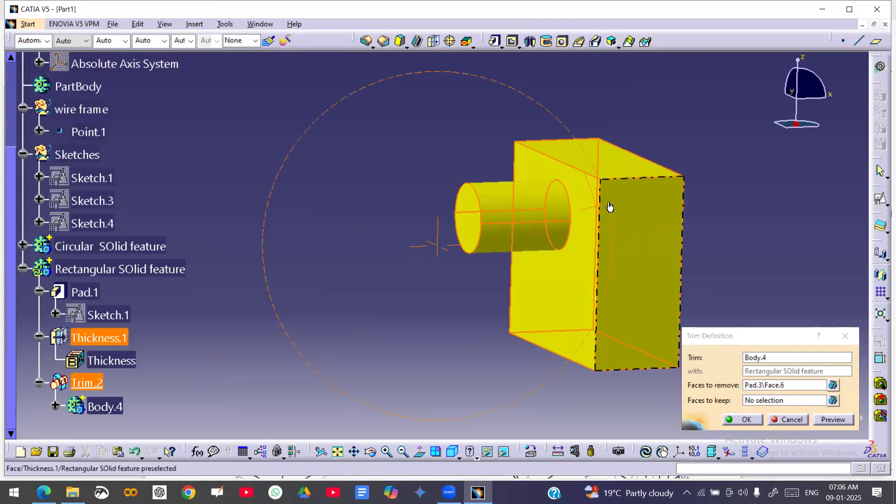
pyautogui.click(743, 420)
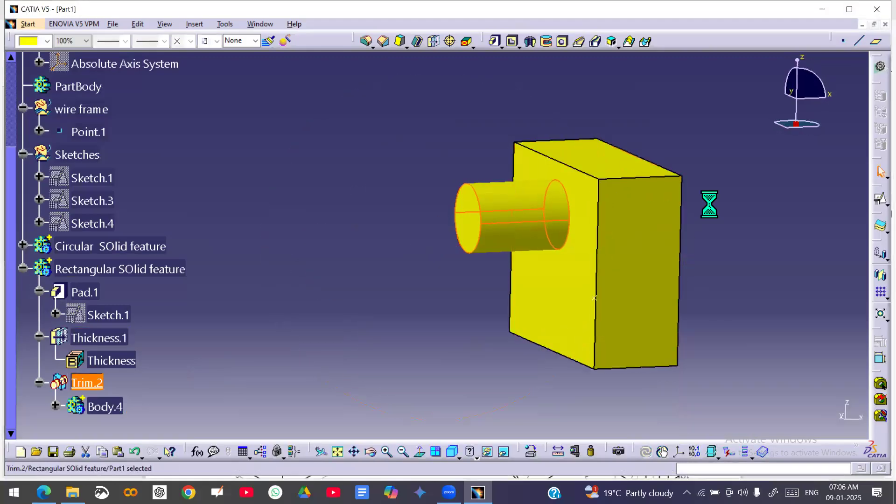
pyautogui.moveTo(710, 202); pyautogui.dragTo(592, 194, button='middle')
pyautogui.moveTo(479, 243); pyautogui.dragTo(591, 189, button='middle')
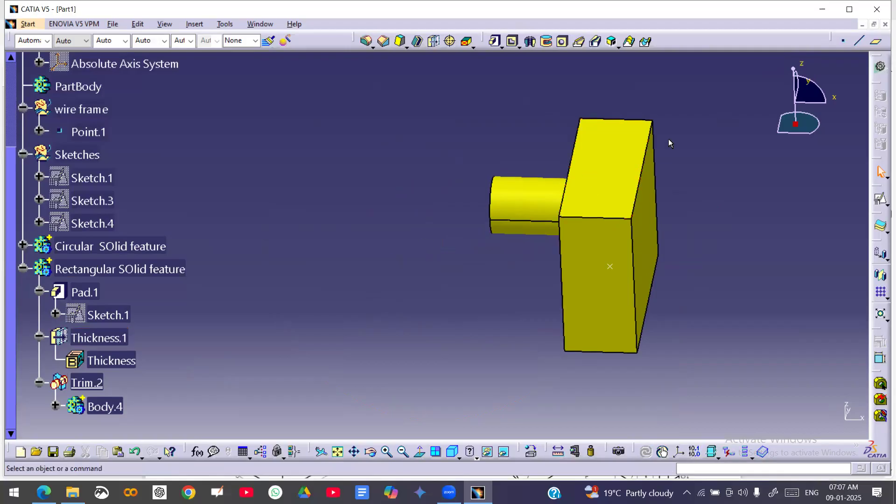
# Delete the Thickness feature and the Union Trim from the rectangular body.
pyautogui.rightClick(602, 189)
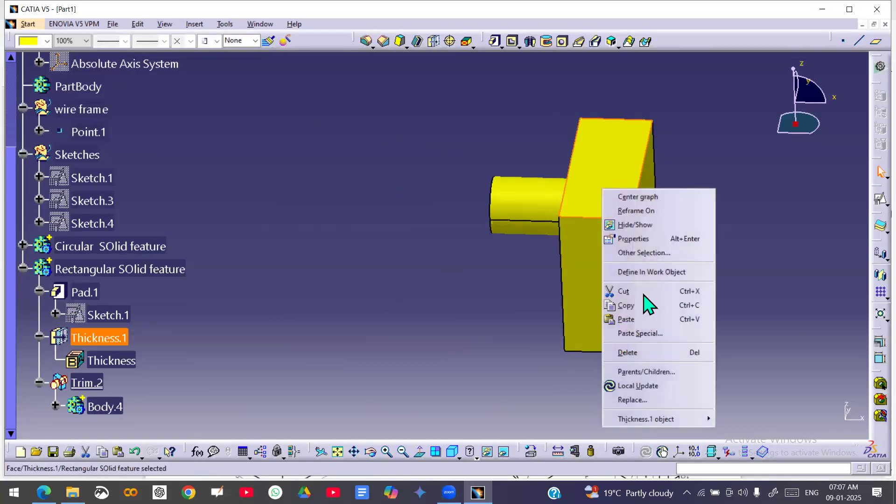
pyautogui.click(621, 348)
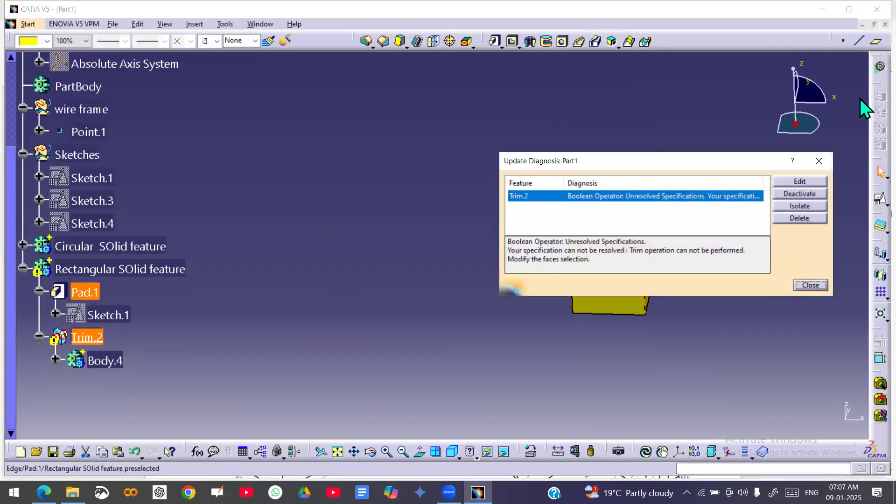
pyautogui.click(811, 285)
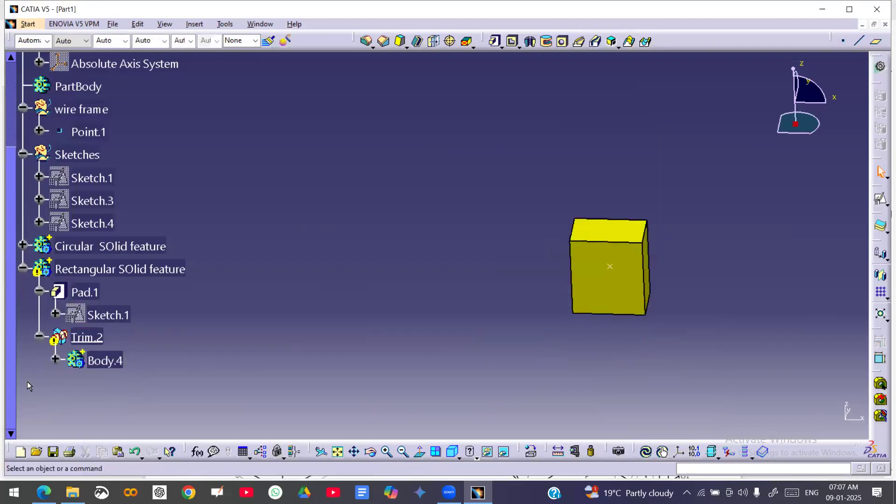
pyautogui.rightClick(94, 335)
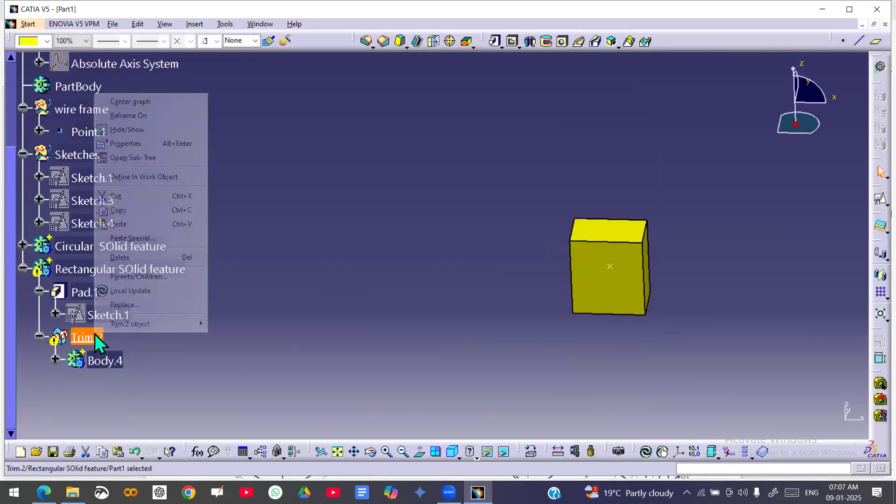
pyautogui.click(135, 256)
pyautogui.press('Return')
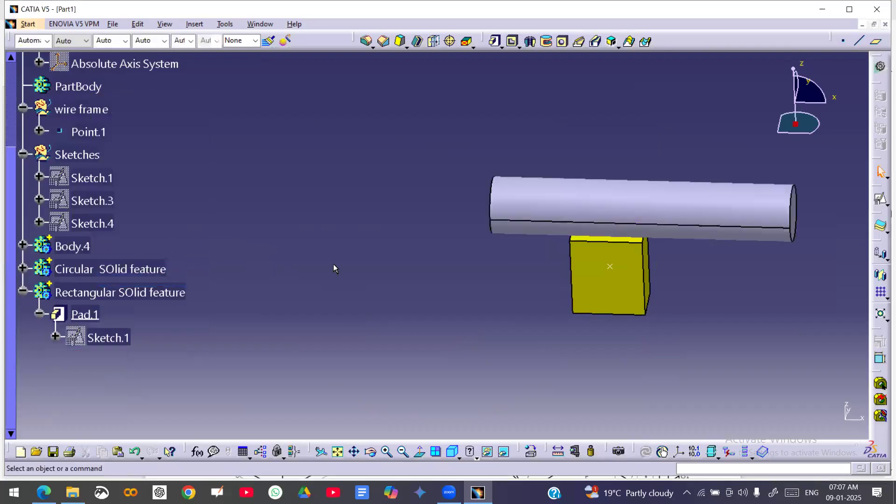
# Hide the long cylinder of Body.4 above the rectangular block.
pyautogui.click(72, 246)
pyautogui.rightClick(620, 194)
pyautogui.click(653, 222)
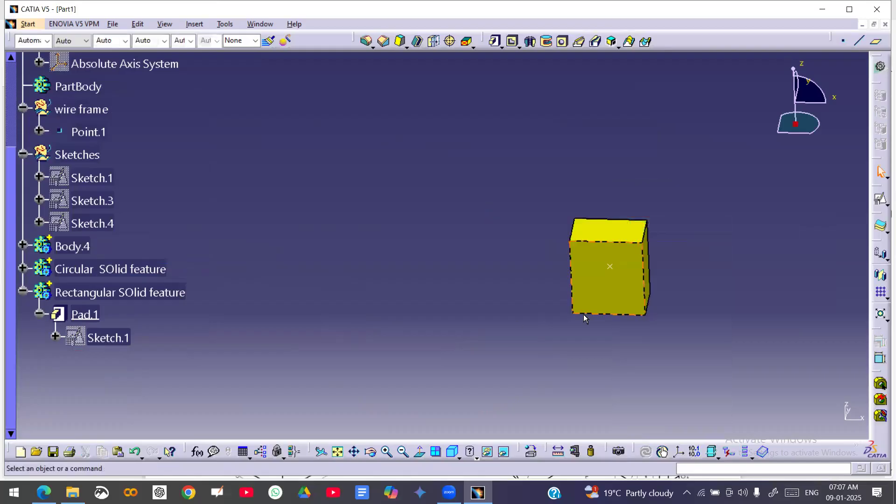
# Show the hidden cylinder pad, Pad.2, of the Circular SOlid feature body passing through the rectangular block.
pyautogui.click(22, 268)
pyautogui.click(96, 293)
pyautogui.rightClick(89, 293)
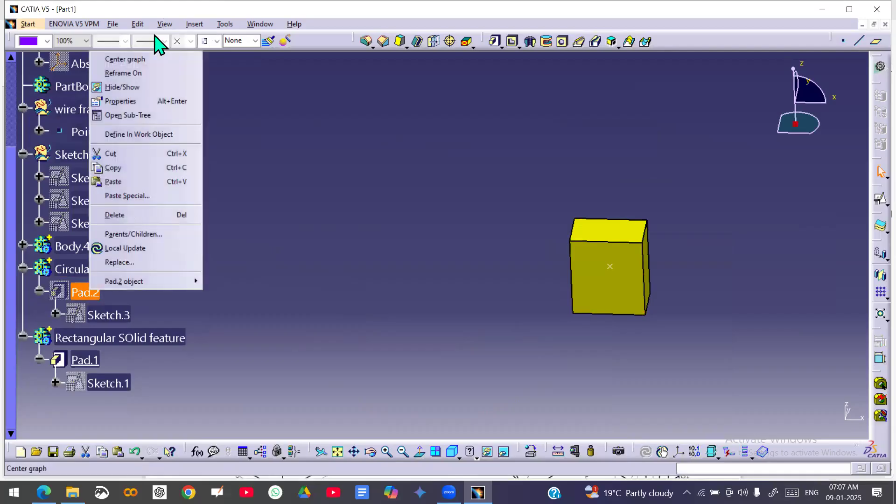
pyautogui.click(123, 87)
pyautogui.moveTo(565, 272); pyautogui.dragTo(619, 235, button='middle')
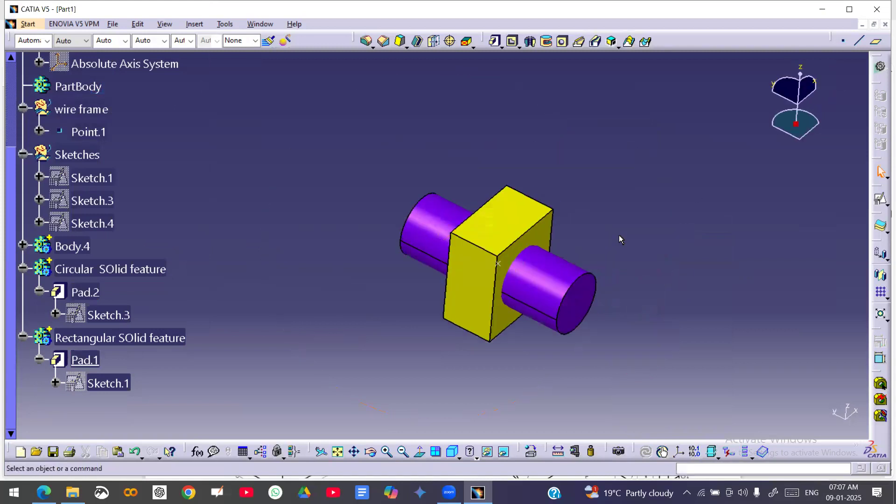
# Make the Rectangular SOlid feature body the work object and assemble the Circular SOlid feature body to it.
pyautogui.rightClick(114, 345)
pyautogui.click(159, 186)
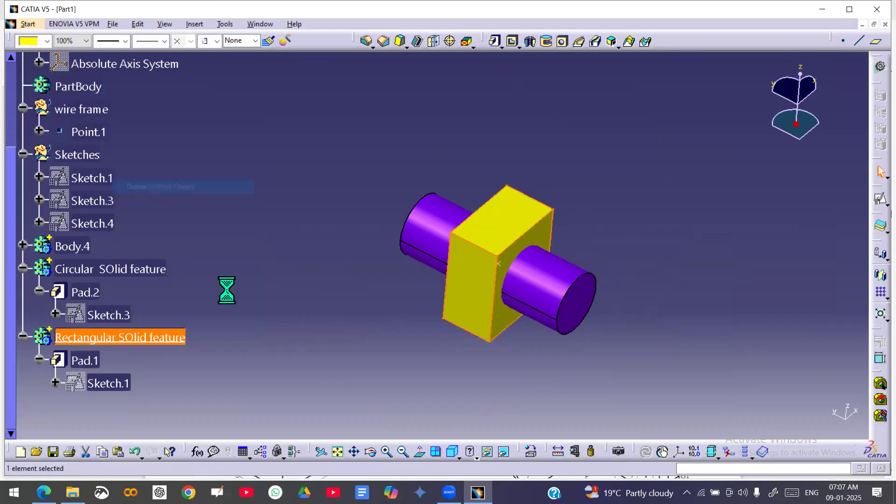
pyautogui.rightClick(117, 271)
pyautogui.moveTo(209, 265)
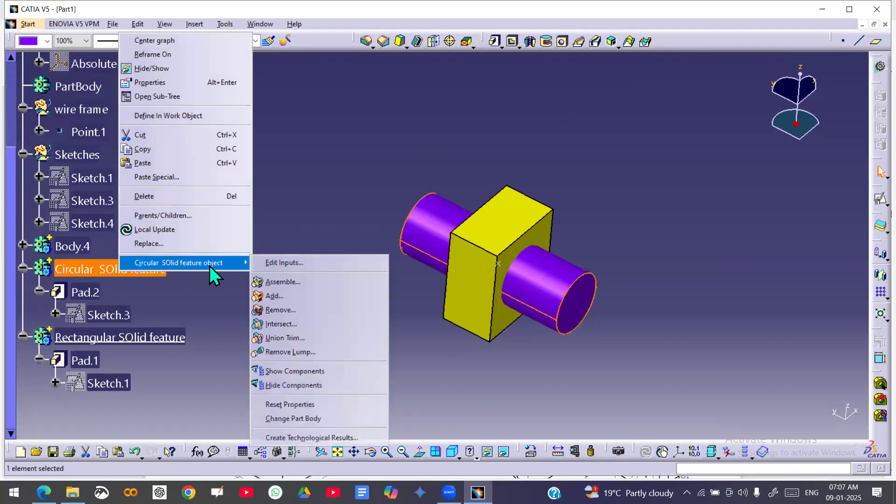
pyautogui.click(282, 282)
pyautogui.click(833, 420)
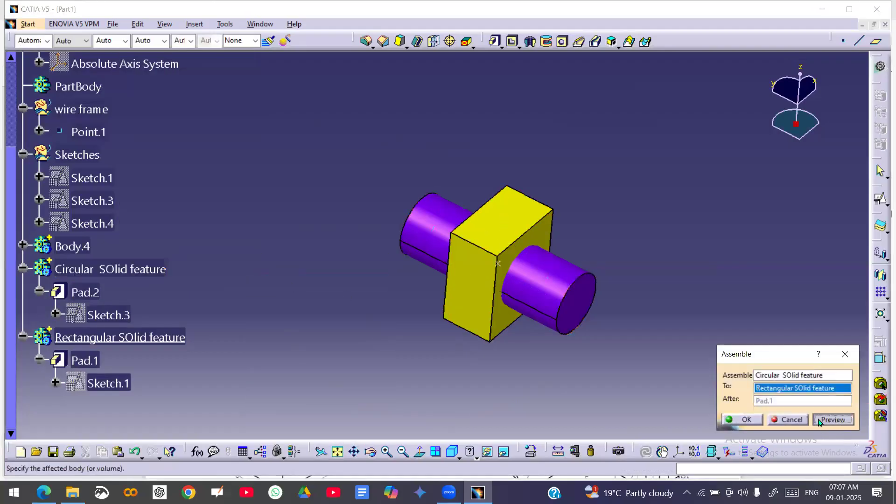
pyautogui.moveTo(572, 369); pyautogui.dragTo(531, 210, button='middle')
pyautogui.click(735, 423)
pyautogui.moveTo(674, 366); pyautogui.dragTo(670, 304, button='middle')
pyautogui.click(95, 338)
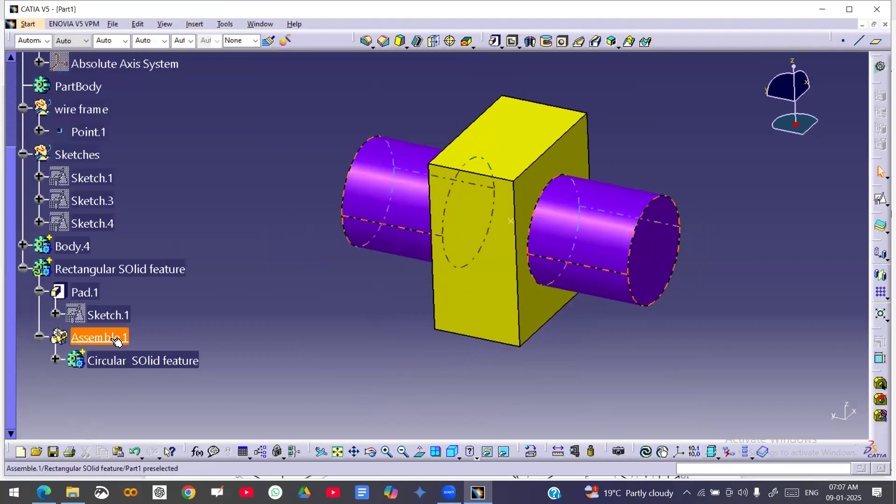
pyautogui.click(259, 322)
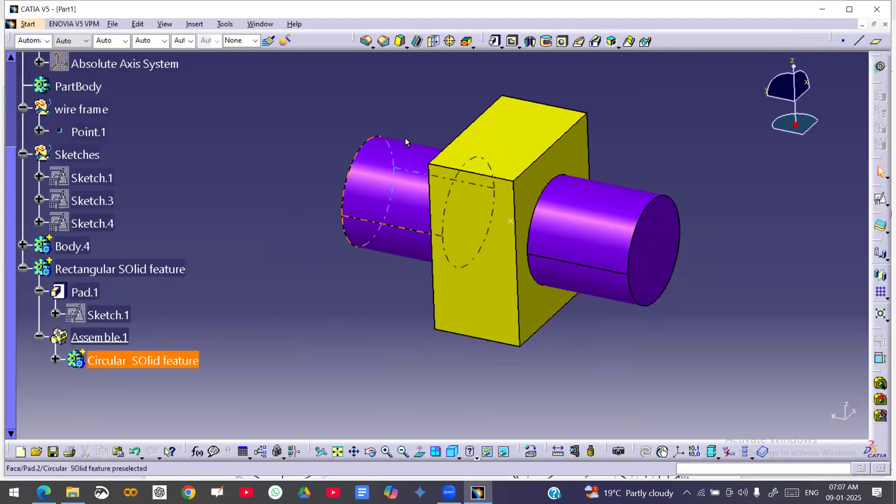
pyautogui.click(419, 159)
pyautogui.moveTo(418, 160); pyautogui.dragTo(402, 150, button='middle')
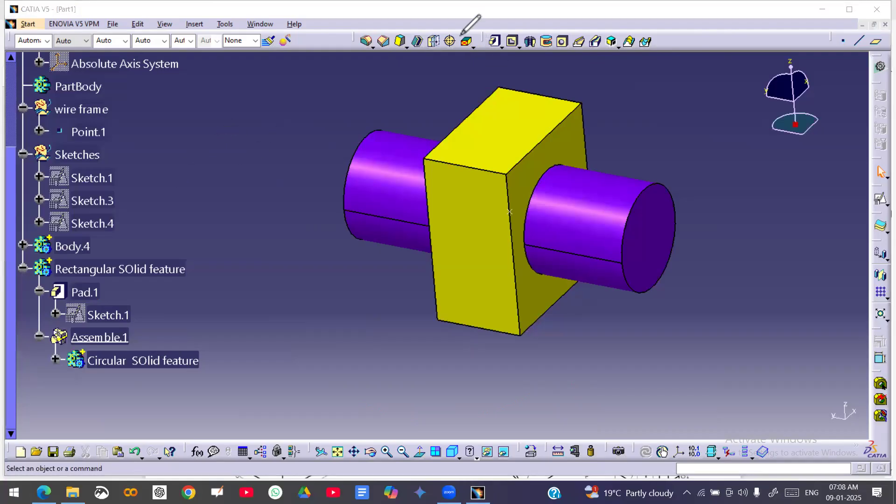
# Annotate the screen with green and white wavy lines beside the sketches and the handwritten label "light green".
pyautogui.moveTo(154, 173)
pyautogui.mouseDown()
pyautogui.moveTo(238, 163)
pyautogui.moveTo(239, 176)
pyautogui.mouseUp()
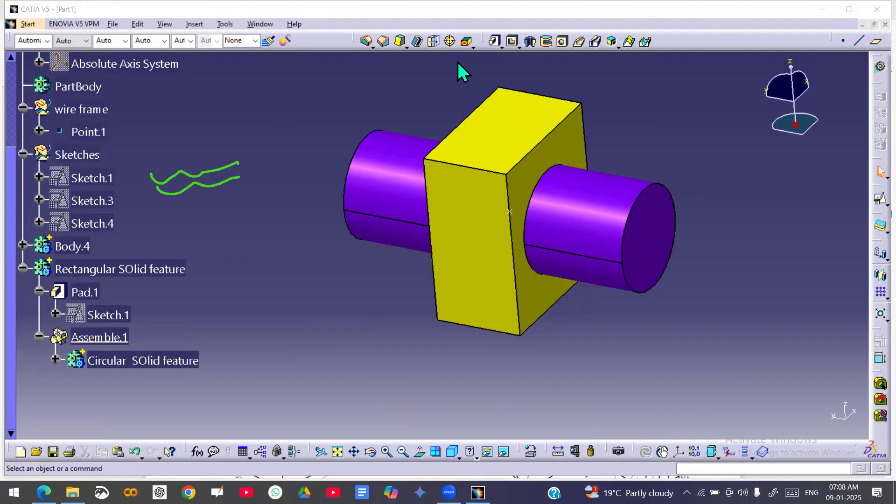
pyautogui.moveTo(245, 160)
pyautogui.mouseDown()
pyautogui.moveTo(321, 152)
pyautogui.moveTo(317, 160)
pyautogui.mouseUp()
pyautogui.moveTo(251, 93); pyautogui.dragTo(270, 131)
pyautogui.moveTo(274, 119)
pyautogui.mouseDown()
pyautogui.moveTo(279, 128)
pyautogui.moveTo(329, 85)
pyautogui.moveTo(338, 106)
pyautogui.moveTo(360, 91)
pyautogui.mouseUp()
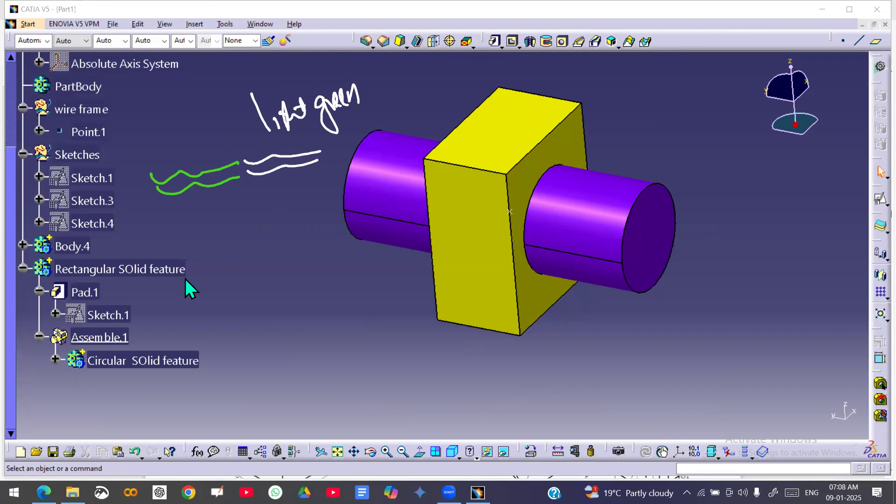
# Annotate the screen with brown and white wavy lines beside the Rectangular SOlid feature and write "Mix" above them.
pyautogui.moveTo(198, 270); pyautogui.dragTo(307, 253)
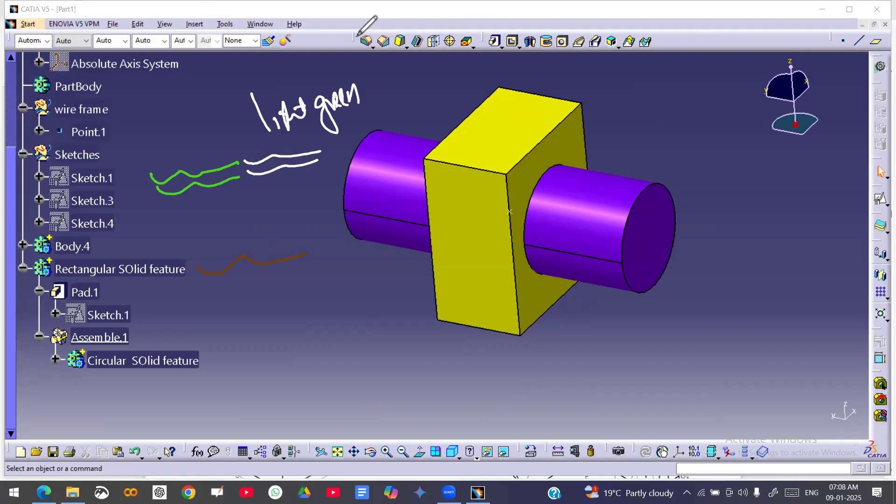
pyautogui.moveTo(194, 294); pyautogui.dragTo(319, 274)
pyautogui.moveTo(230, 240); pyautogui.dragTo(265, 238)
pyautogui.moveTo(264, 225); pyautogui.dragTo(254, 239)
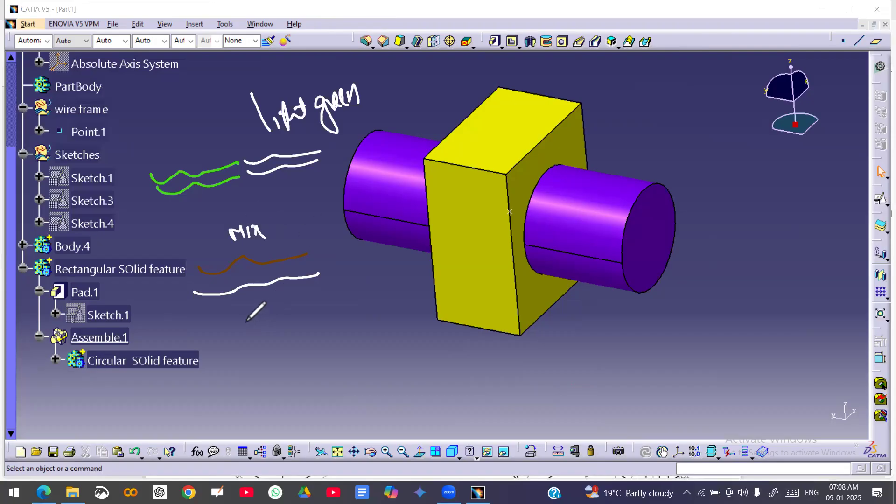
# Write an underlined "float" and a circled "Mix" as annotations below the wavy lines.
pyautogui.moveTo(256, 315)
pyautogui.mouseDown()
pyautogui.moveTo(247, 360)
pyautogui.moveTo(306, 324)
pyautogui.mouseUp()
pyautogui.moveTo(246, 361); pyautogui.dragTo(333, 345)
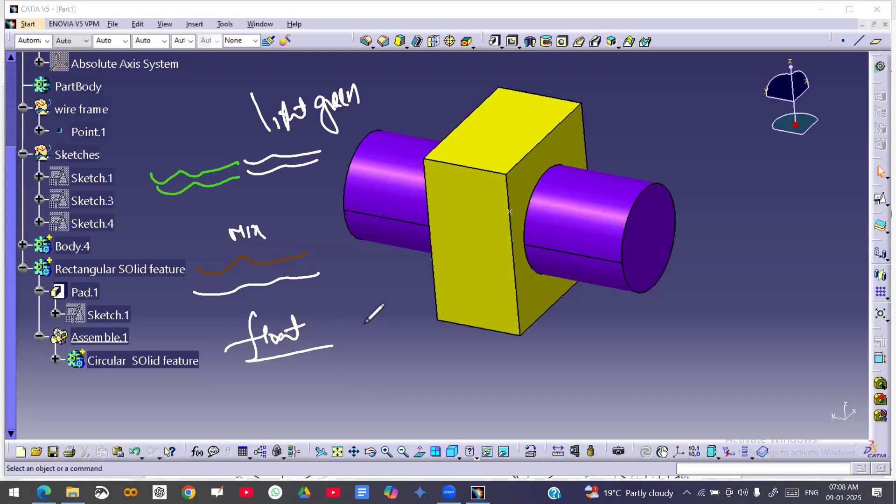
pyautogui.moveTo(345, 327)
pyautogui.mouseDown()
pyautogui.moveTo(390, 334)
pyautogui.moveTo(343, 308)
pyautogui.mouseUp()
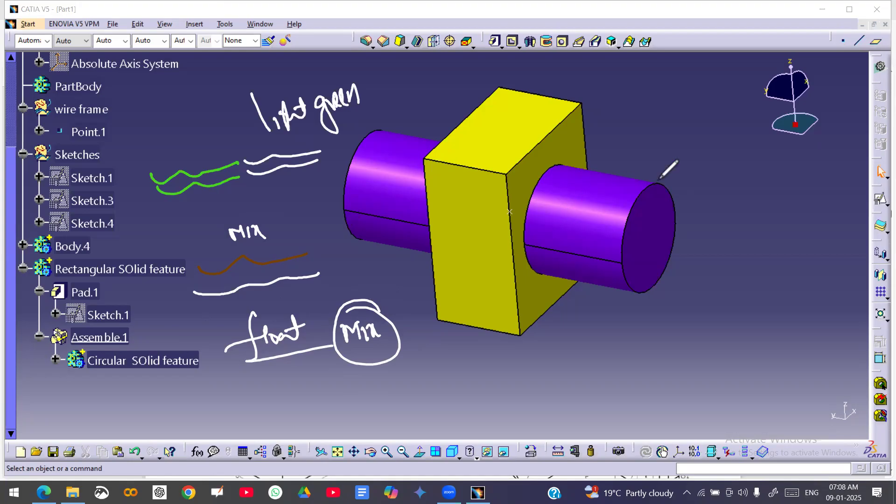
# Annotate the cylinder as 1 and the block as 2, and write a boxed "Mix" and "add-merge" beside them.
pyautogui.moveTo(607, 189)
pyautogui.mouseDown()
pyautogui.moveTo(682, 176)
pyautogui.moveTo(689, 189)
pyautogui.moveTo(691, 159)
pyautogui.mouseUp()
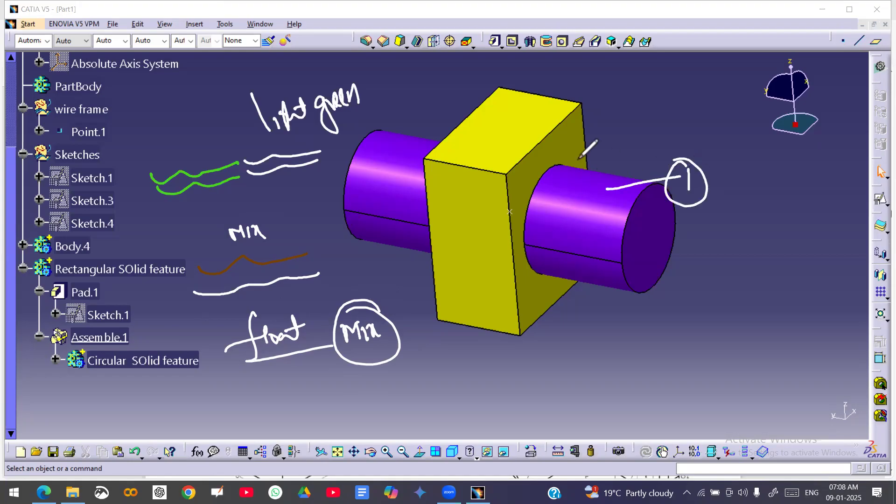
pyautogui.moveTo(536, 111)
pyautogui.mouseDown()
pyautogui.moveTo(613, 95)
pyautogui.moveTo(607, 104)
pyautogui.mouseUp()
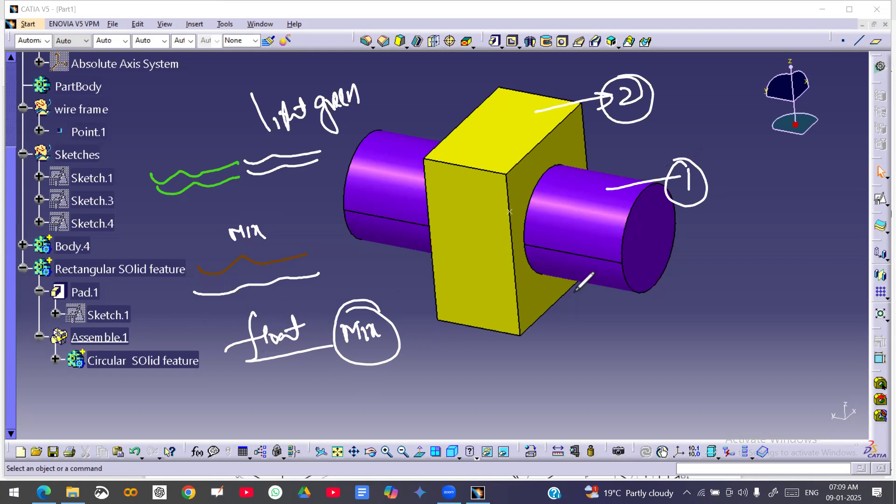
pyautogui.moveTo(602, 340)
pyautogui.mouseDown()
pyautogui.moveTo(623, 326)
pyautogui.moveTo(652, 339)
pyautogui.mouseUp()
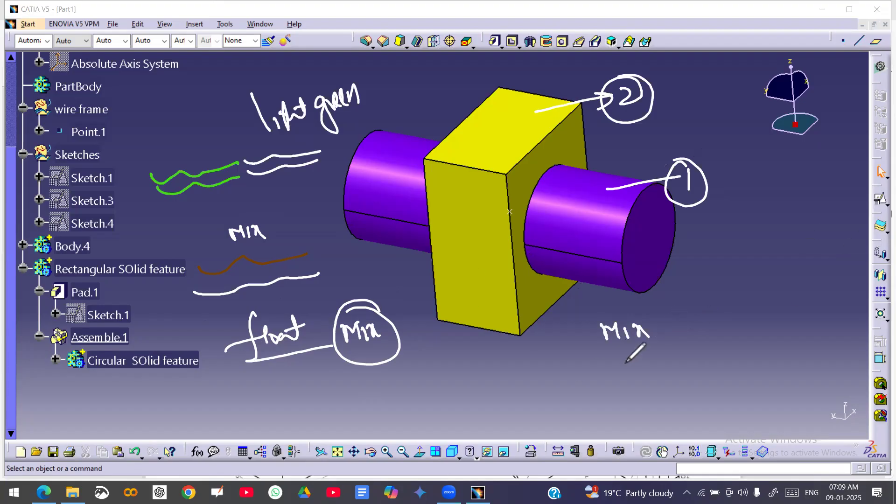
pyautogui.moveTo(669, 353); pyautogui.dragTo(575, 369)
pyautogui.moveTo(644, 308); pyautogui.dragTo(593, 364)
pyautogui.moveTo(700, 263)
pyautogui.mouseDown()
pyautogui.moveTo(705, 275)
pyautogui.moveTo(721, 243)
pyautogui.moveTo(732, 269)
pyautogui.moveTo(783, 243)
pyautogui.moveTo(816, 248)
pyautogui.mouseUp()
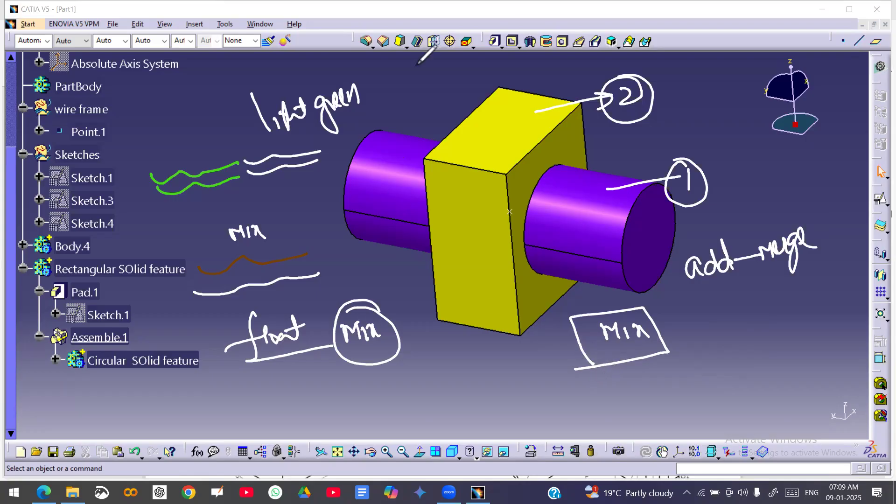
# Clear all annotations and outline the round junction where the cylinder meets the block's face.
pyautogui.press('Delete')
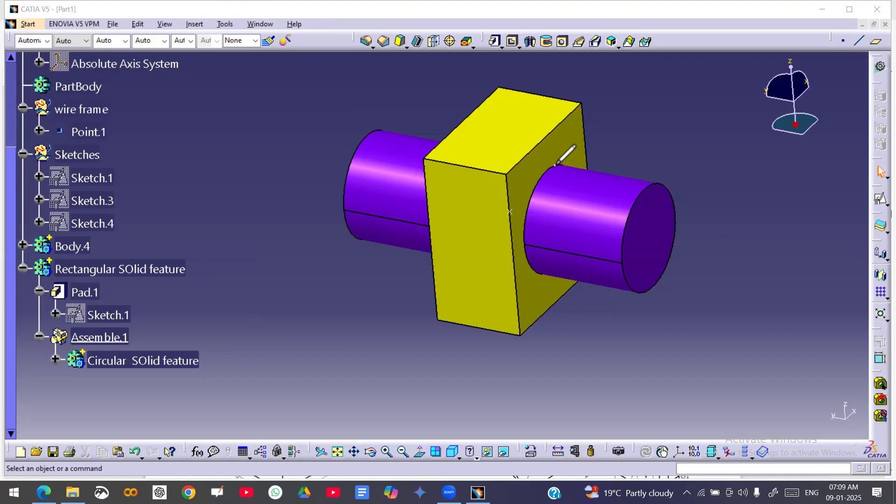
pyautogui.moveTo(533, 188); pyautogui.dragTo(531, 237)
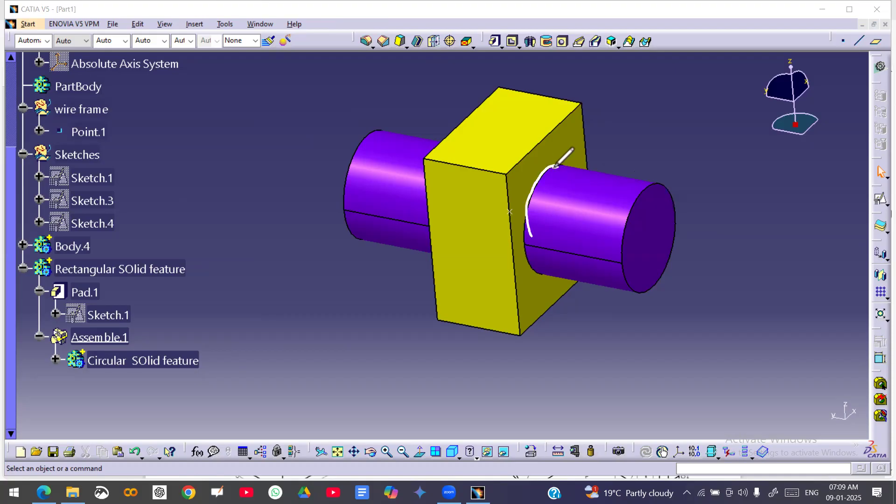
pyautogui.moveTo(554, 167)
pyautogui.mouseDown()
pyautogui.moveTo(556, 262)
pyautogui.moveTo(524, 224)
pyautogui.mouseUp()
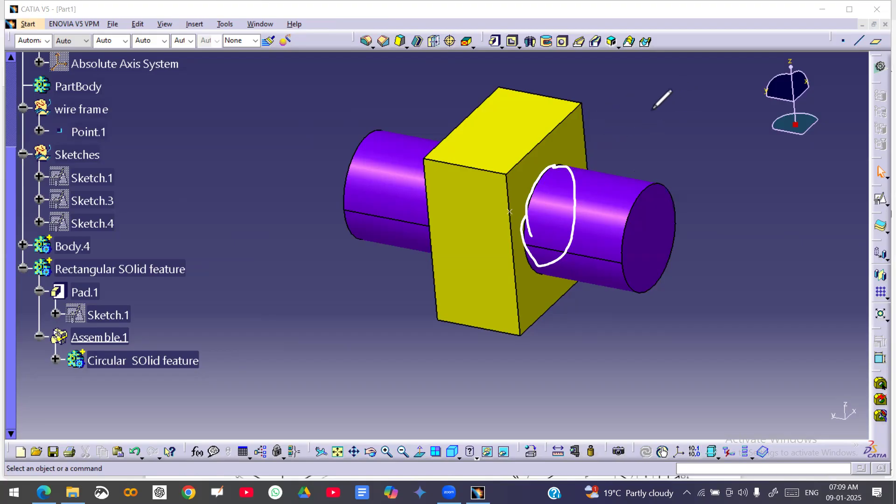
# Draw a freehand sketch of a cylinder extending from a square block and label it "assembly".
pyautogui.moveTo(645, 156)
pyautogui.mouseDown()
pyautogui.moveTo(636, 92)
pyautogui.moveTo(639, 148)
pyautogui.mouseUp()
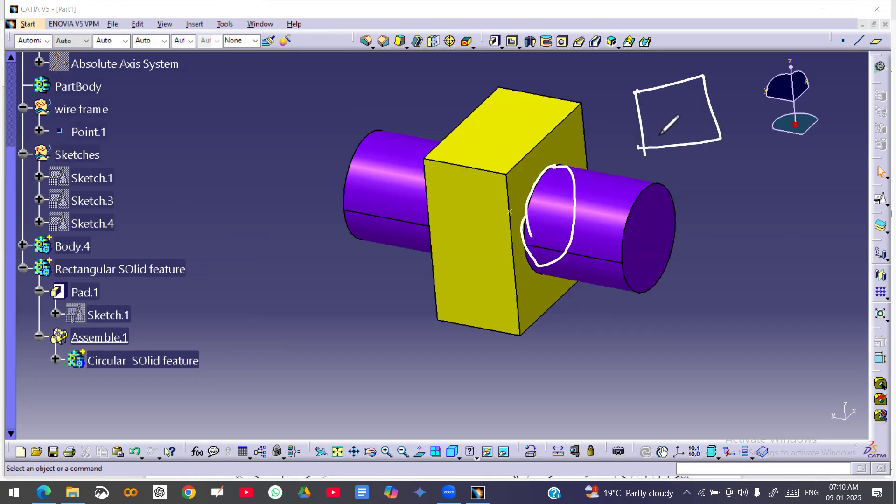
pyautogui.moveTo(649, 101)
pyautogui.mouseDown()
pyautogui.moveTo(679, 106)
pyautogui.moveTo(756, 85)
pyautogui.mouseUp()
pyautogui.moveTo(725, 134); pyautogui.dragTo(675, 138)
pyautogui.moveTo(740, 85); pyautogui.dragTo(777, 119)
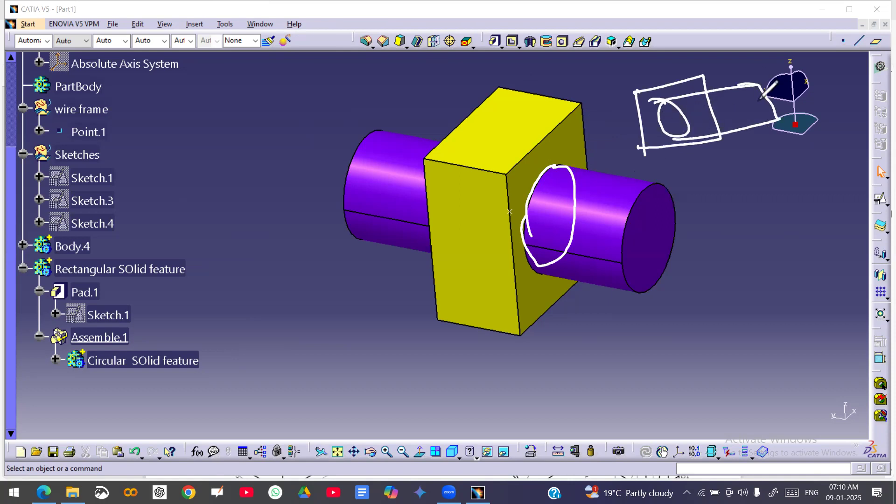
pyautogui.moveTo(743, 161)
pyautogui.mouseDown()
pyautogui.moveTo(779, 147)
pyautogui.moveTo(817, 188)
pyautogui.mouseUp()
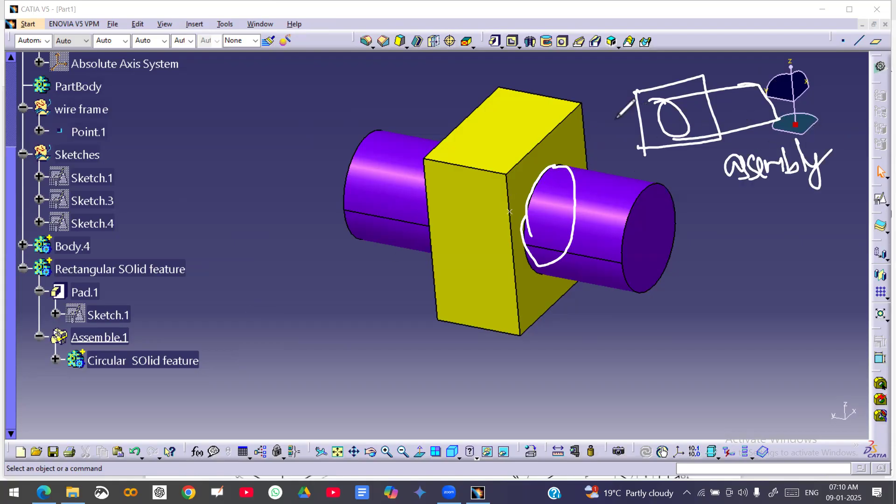